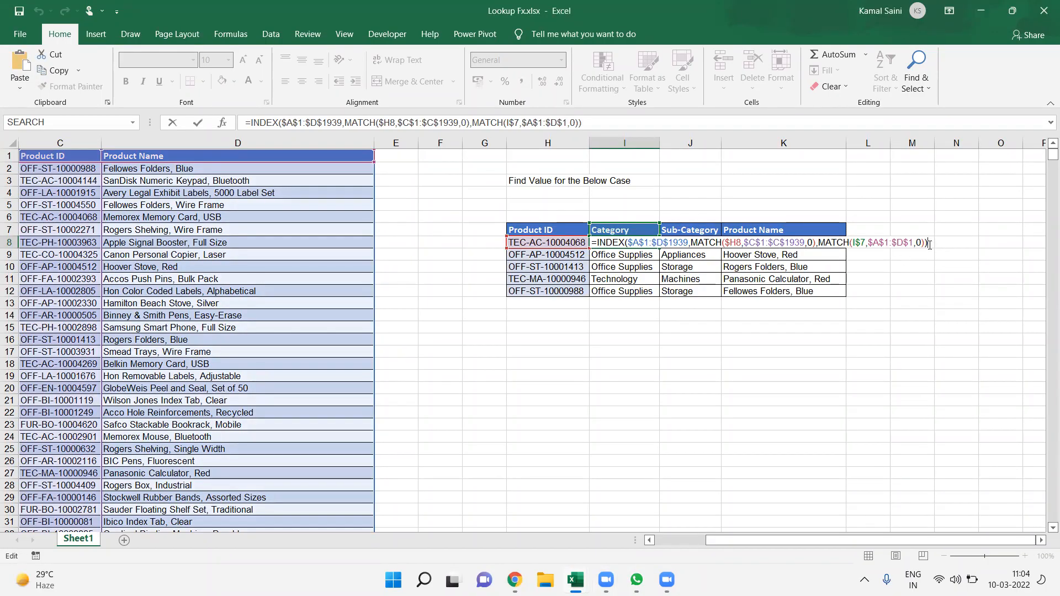
Close the INDEX-MATCH formula in I8 without altering it and select the lookup results in I8:K12.
key(Return)
key(Up)
key(shift+Down)
key(shift+Down)
key(shift+Down)
key(shift+Down)
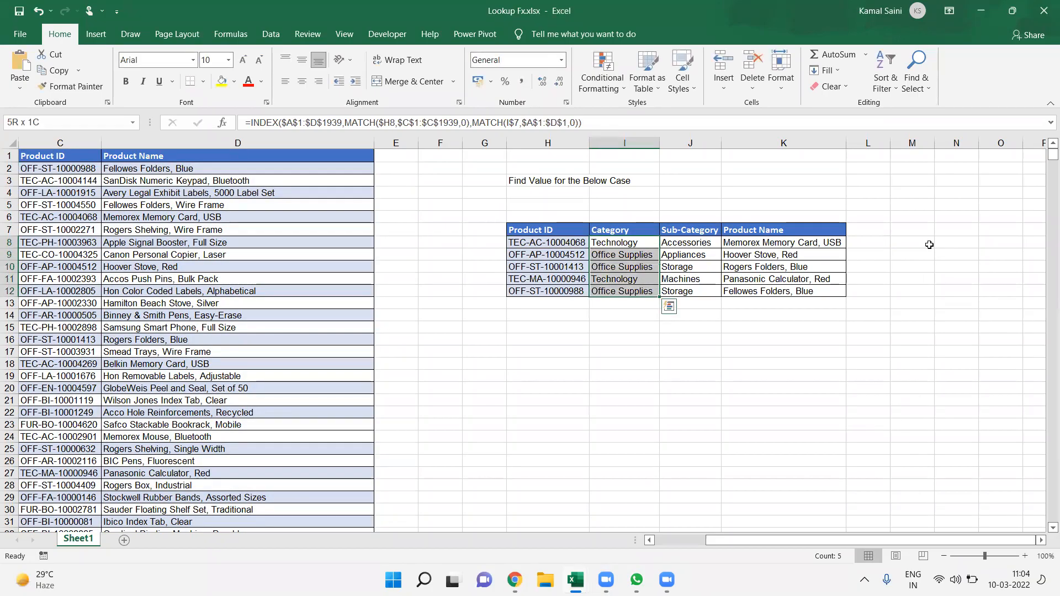
key(shift+Right)
key(shift+Right)
key(shift+Right)
key(shift+Left)
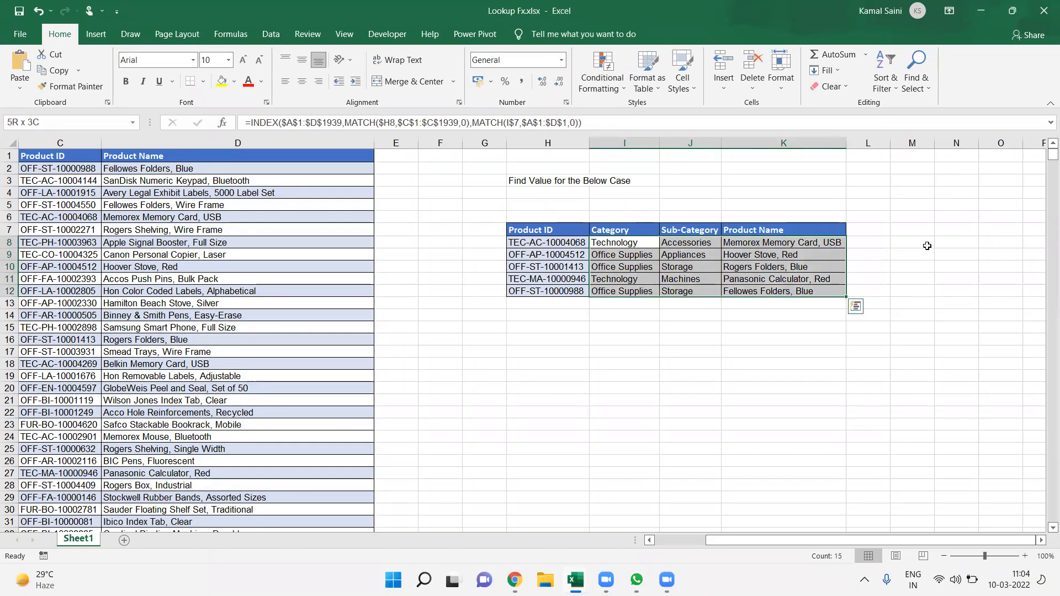
key(ctrl+Left)
key(ctrl+Left)
key(ctrl+Left)
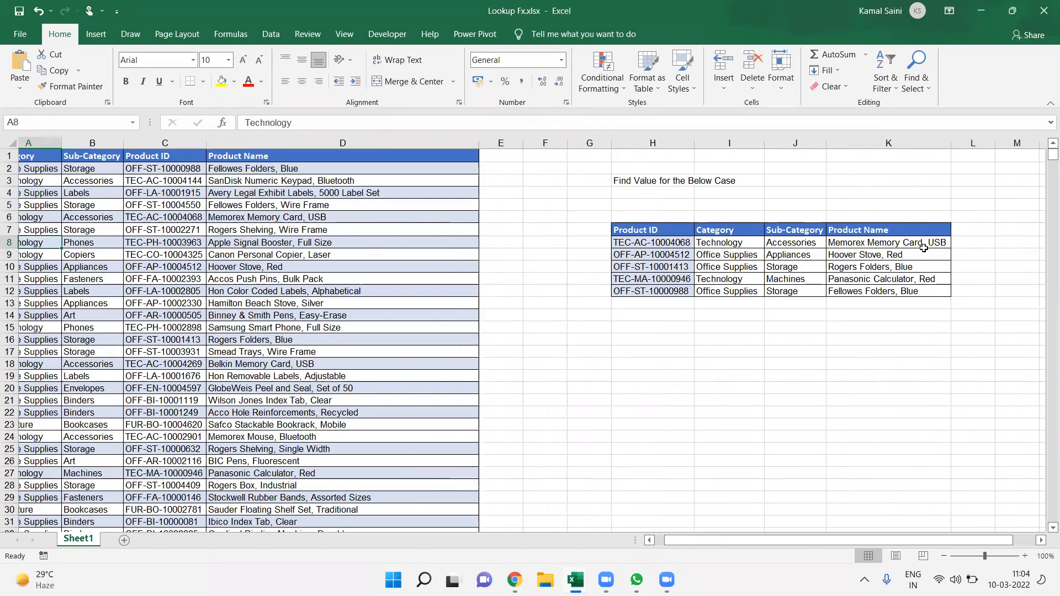
key(Up)
key(ctrl+Up)
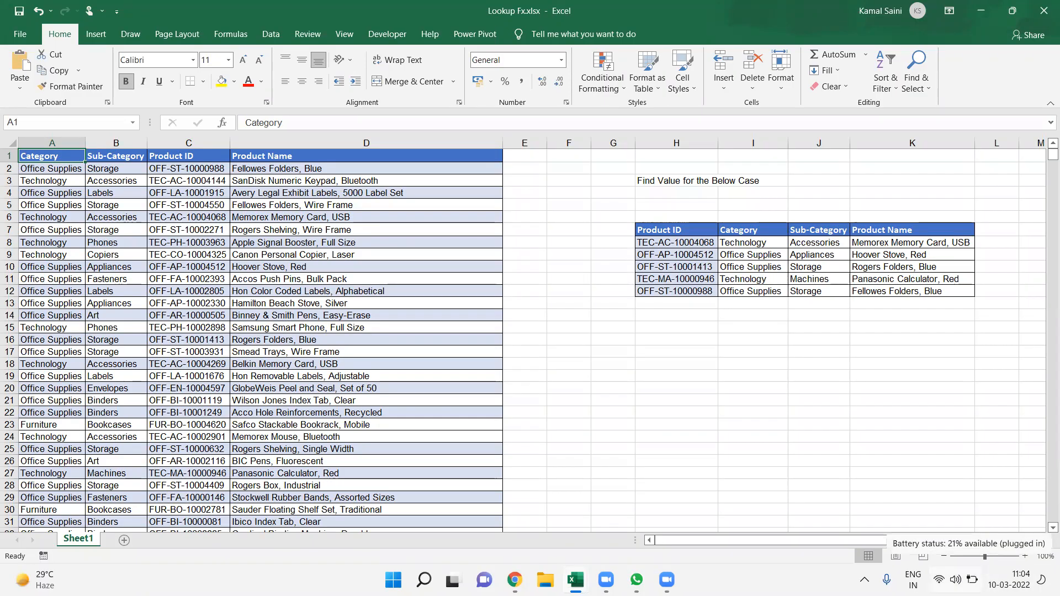
click(937, 353)
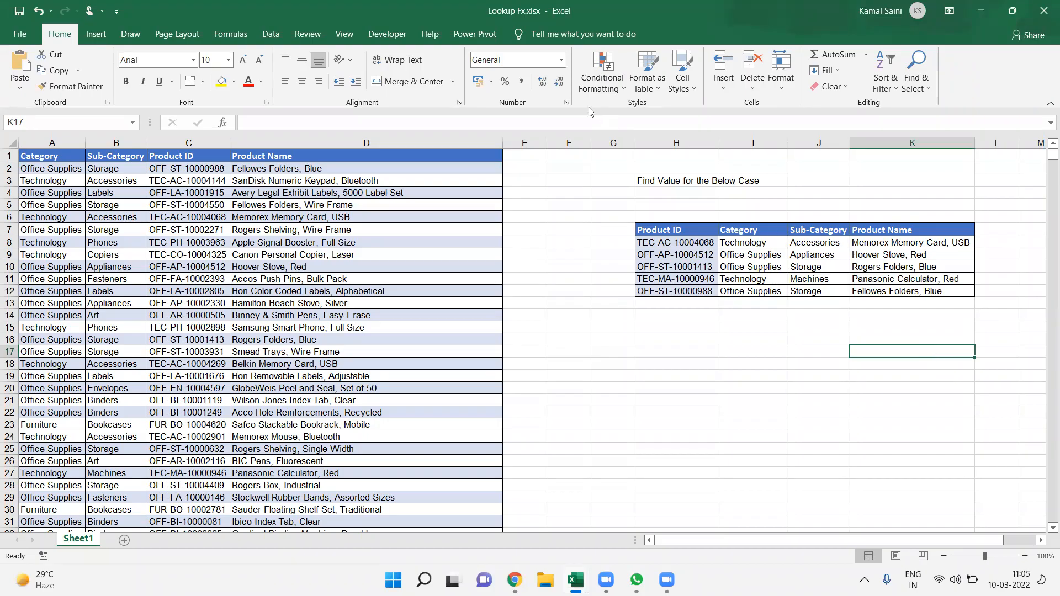
click(427, 266)
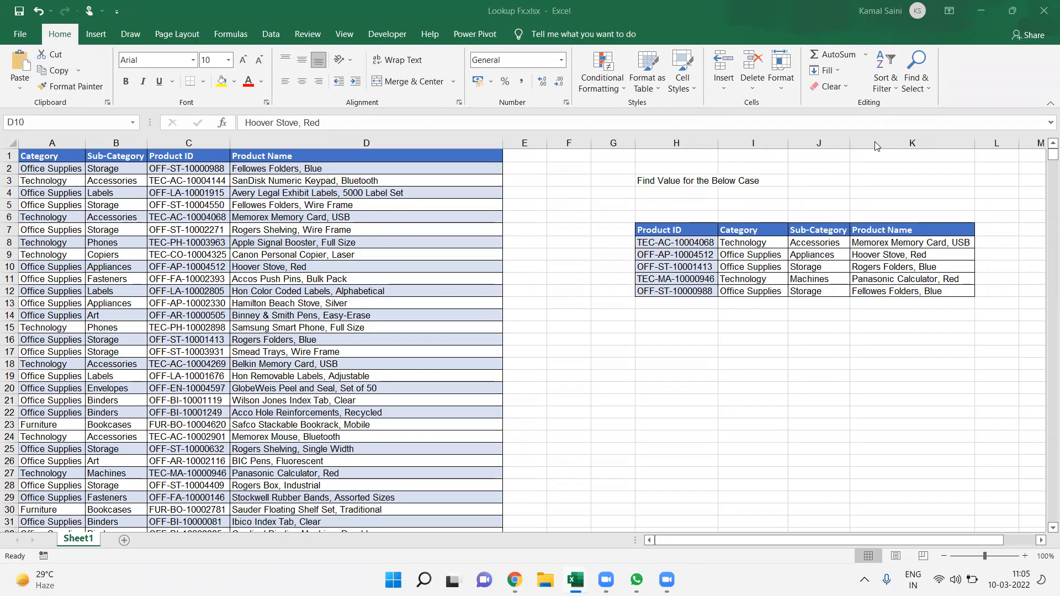
Put away the Lookup Fx workbook and bring up the VL_1 sheet of the Class Excel XIUS Megasoft workbook.
click(981, 11)
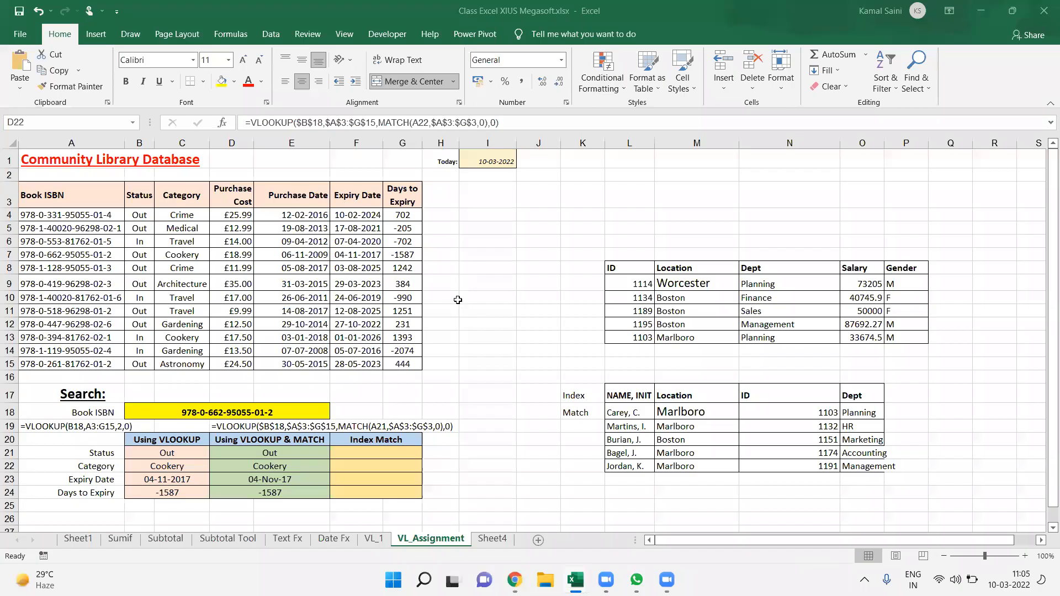
click(380, 539)
click(317, 371)
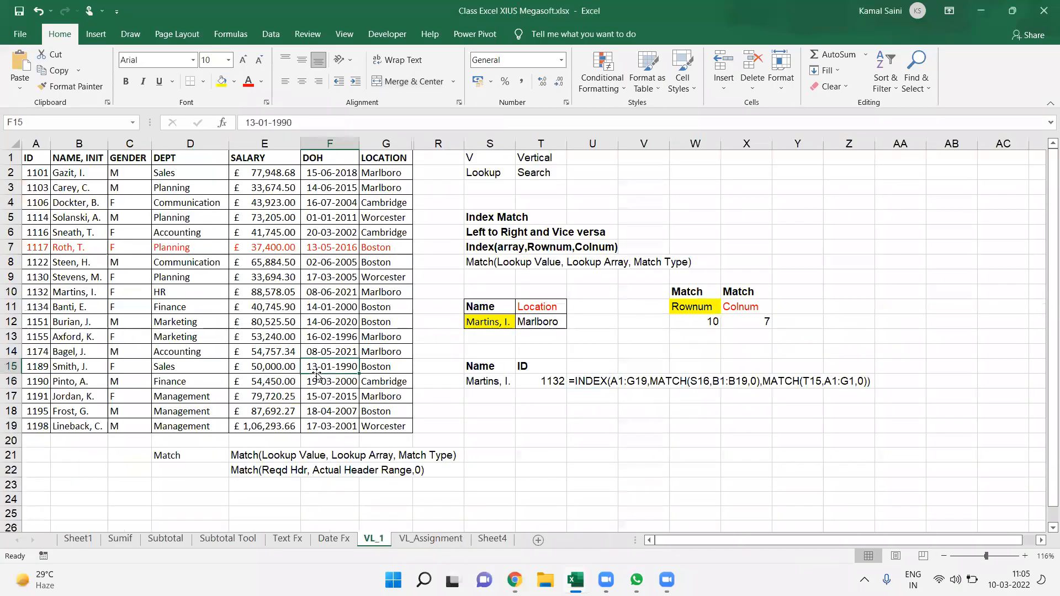
Unhide the hidden columns between G and R on the VL_1 sheet.
mouse_move(413, 144)
mouse_down()
mouse_move(434, 145)
mouse_move(389, 145)
mouse_move(434, 145)
mouse_up()
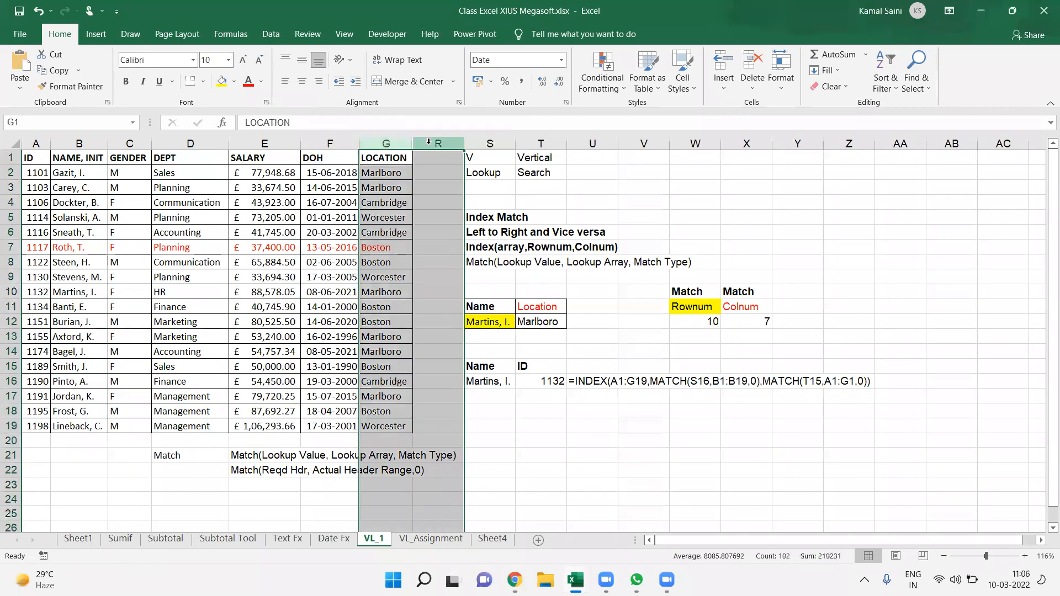
right_click(430, 147)
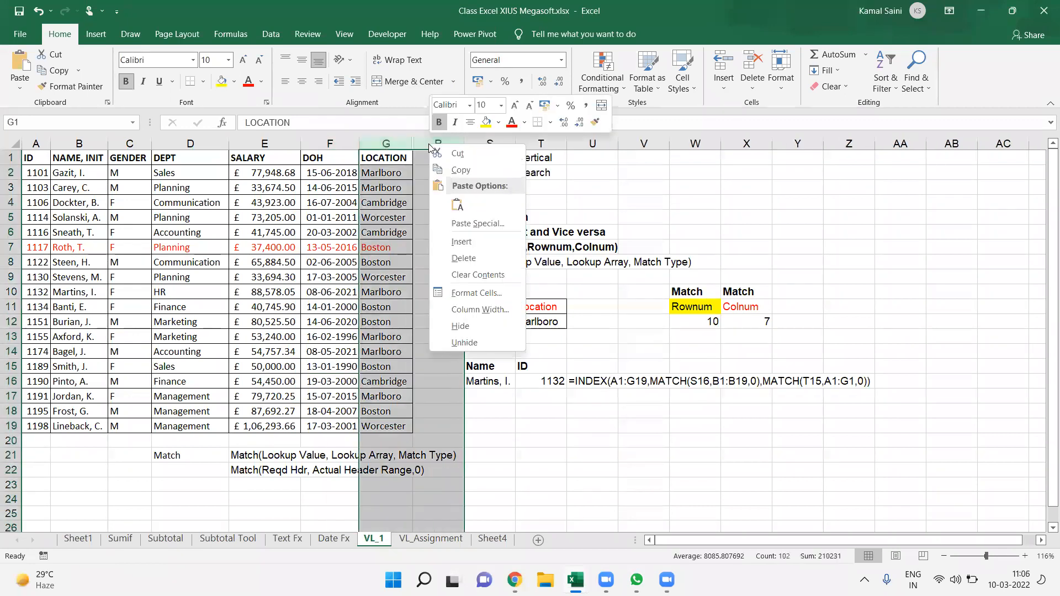
click(463, 342)
click(455, 335)
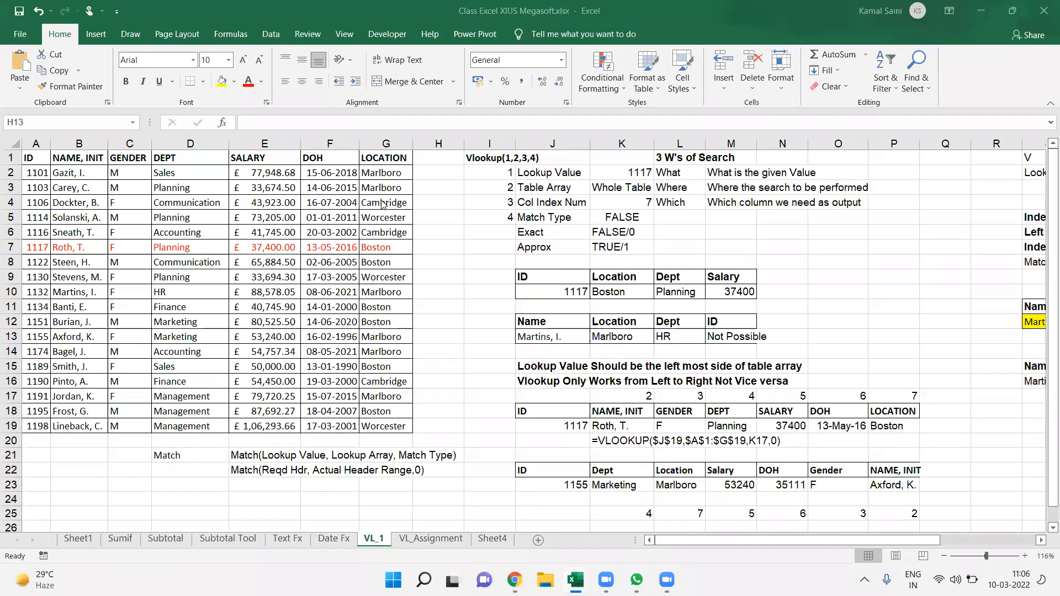
Try =MAX(E:E) in P10 to get the highest salary, and clear the cell again.
click(282, 143)
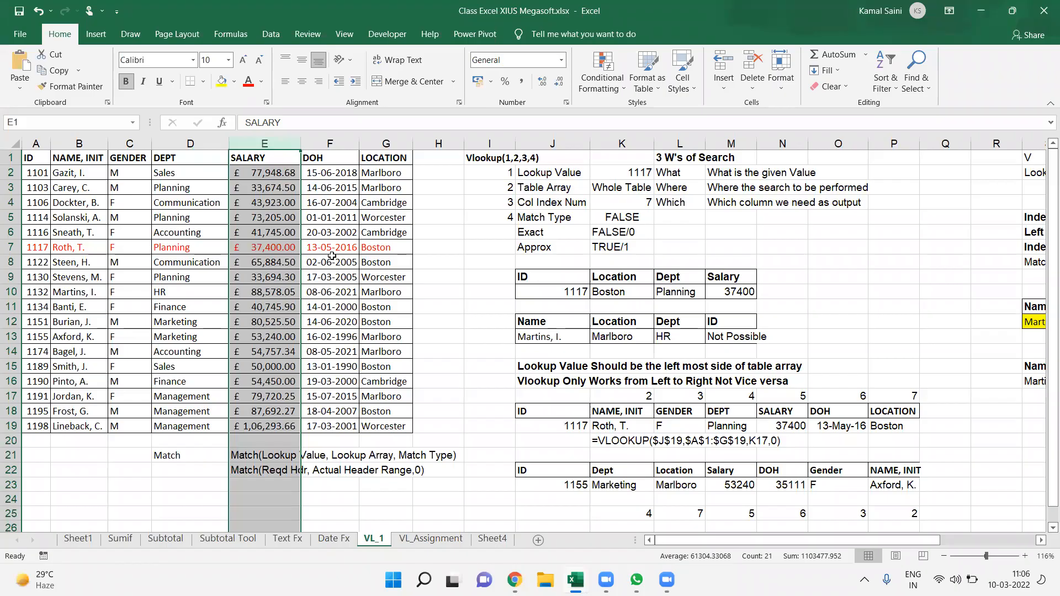
click(475, 380)
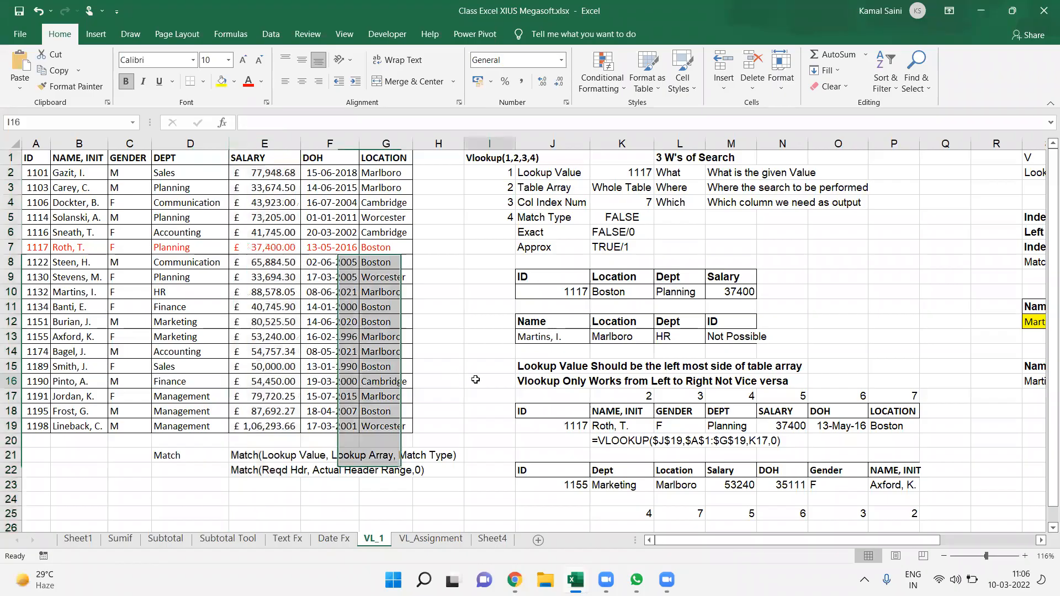
click(887, 286)
text(=max)
key(Tab)
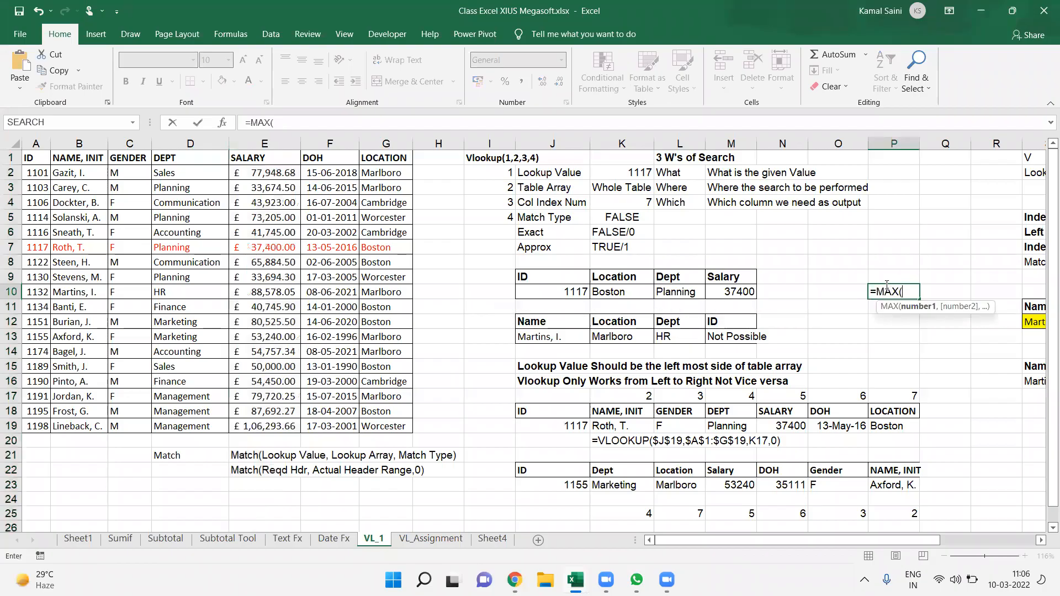
click(259, 143)
text())
key(Return)
key(Up)
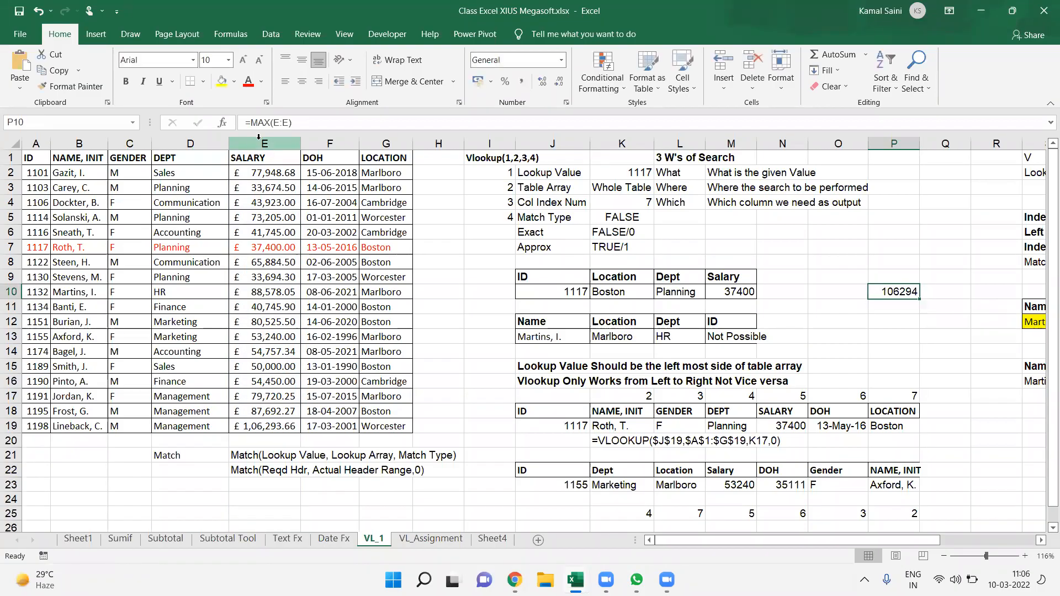
key(Delete)
Enter the heading "Top 3 Sal" in S19 and the function name "Large" in S20.
key(Right)
key(Right)
key(Right)
key(Right)
key(Right)
key(Right)
key(Right)
key(Right)
key(Right)
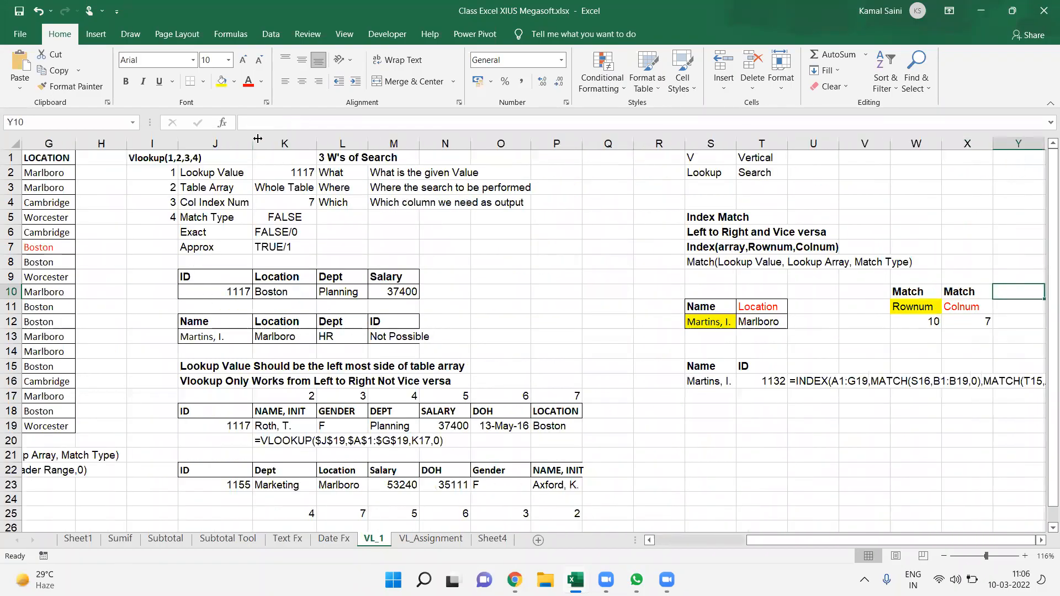
click(713, 423)
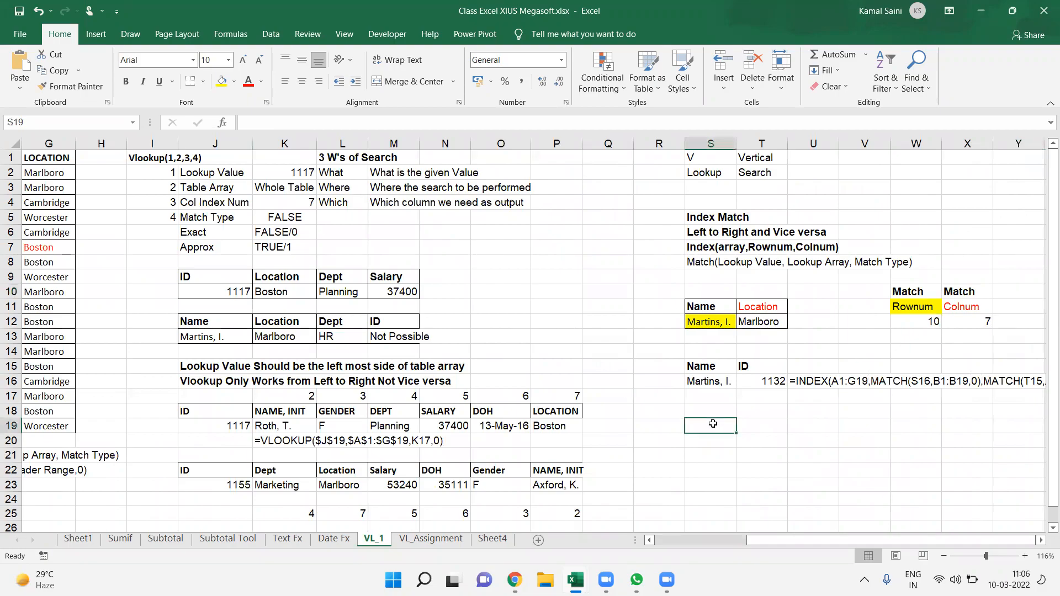
text(Top 3 Sal)
key(Return)
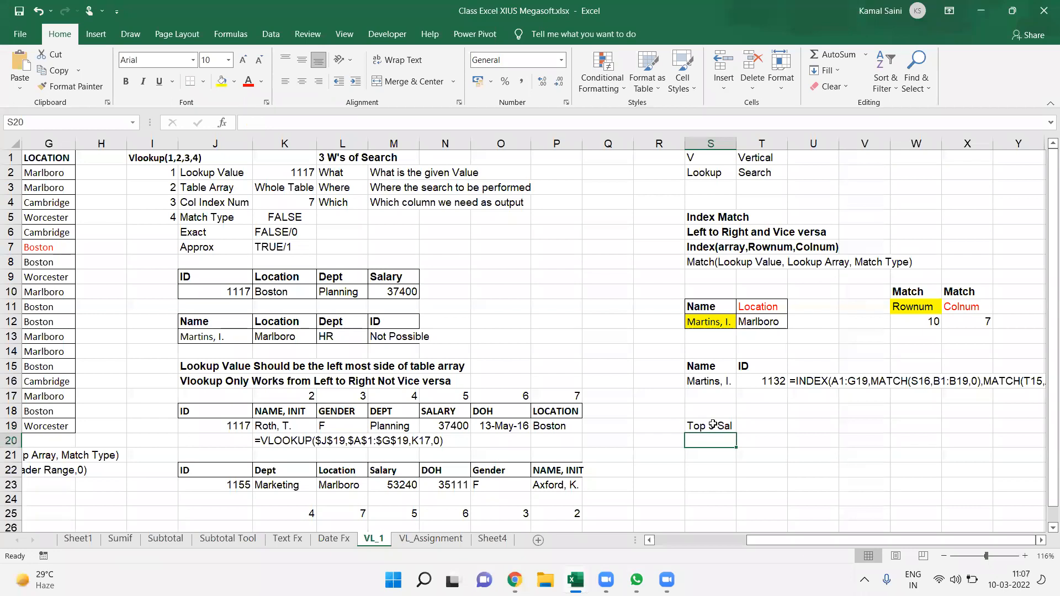
text(Large)
key(Return)
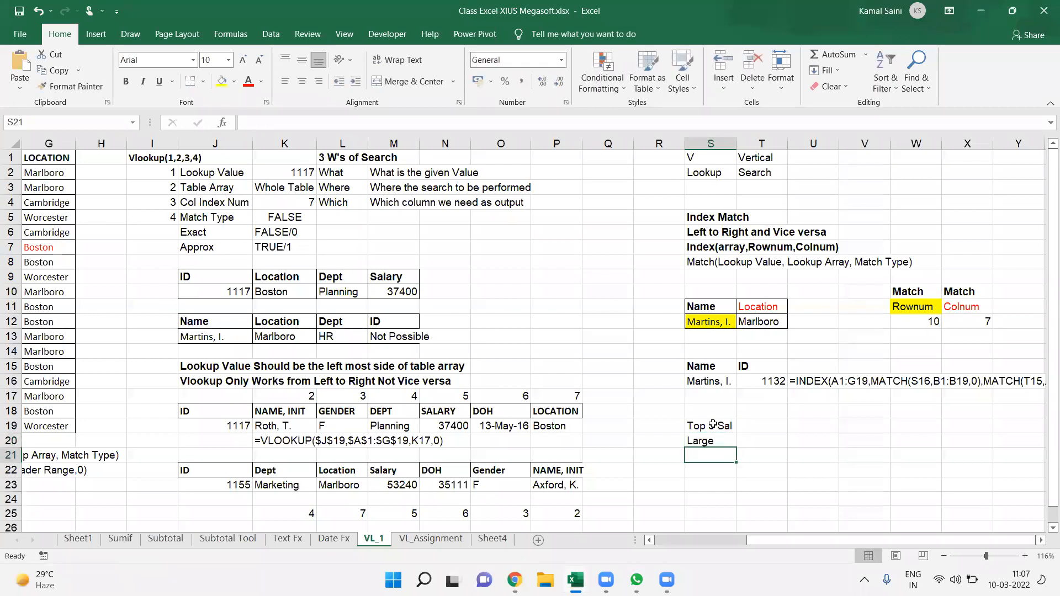
Enter the rank numbers 1, 2 and 3 in cells R21 to R23.
text(=)
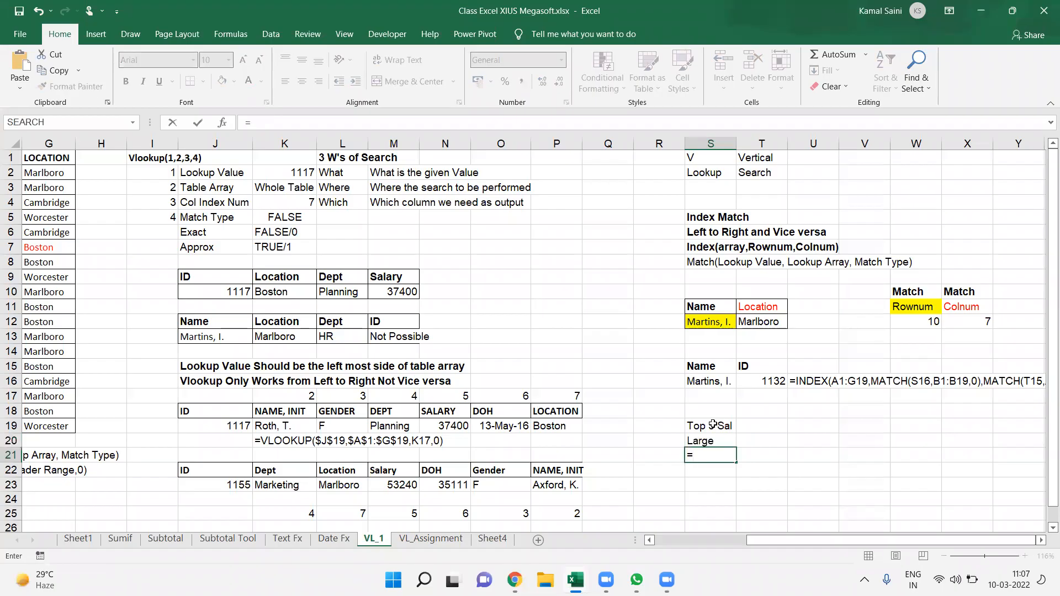
key(Escape)
key(Left)
text(1)
key(Return)
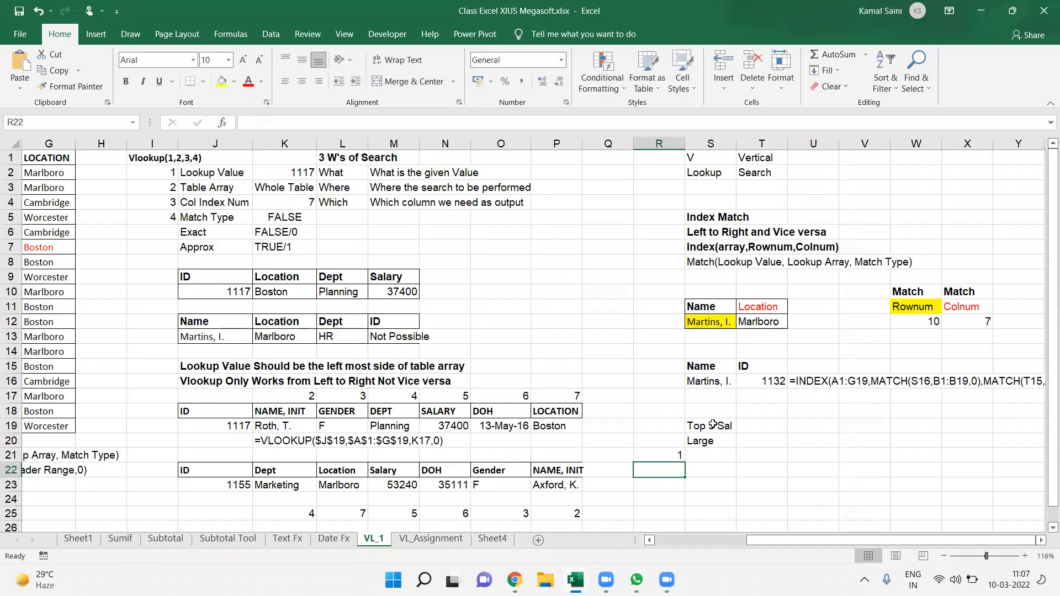
text(2)
key(Return)
text(3)
key(Tab)
Enter =LARGE(E:E,R21) in S21 to return the salary at the rank given beside it.
key(Up)
key(Up)
text(=large)
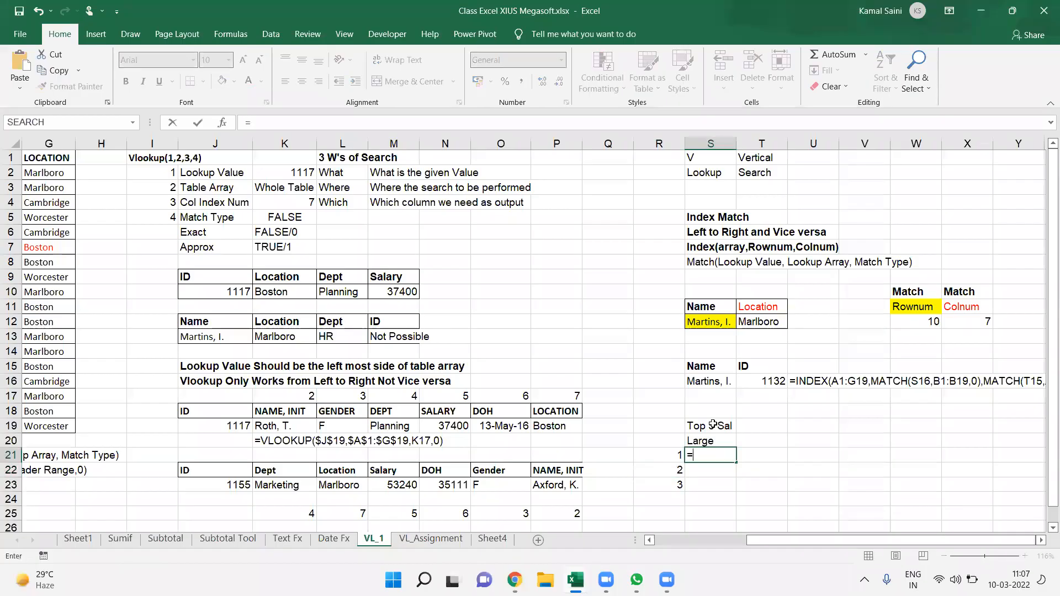
key(Tab)
key(Left)
key(Left)
key(Left)
key(Left)
key(Left)
key(Left)
key(Left)
key(Left)
key(Left)
key(Left)
key(Left)
key(Left)
key(Left)
key(Left)
key(Left)
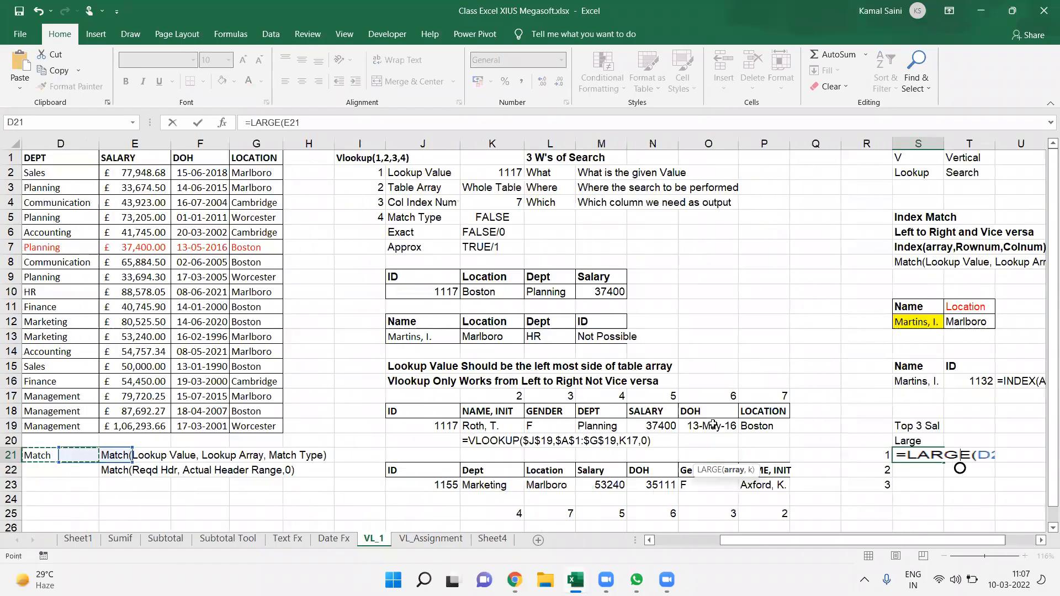
key(Right)
key(ctrl+space)
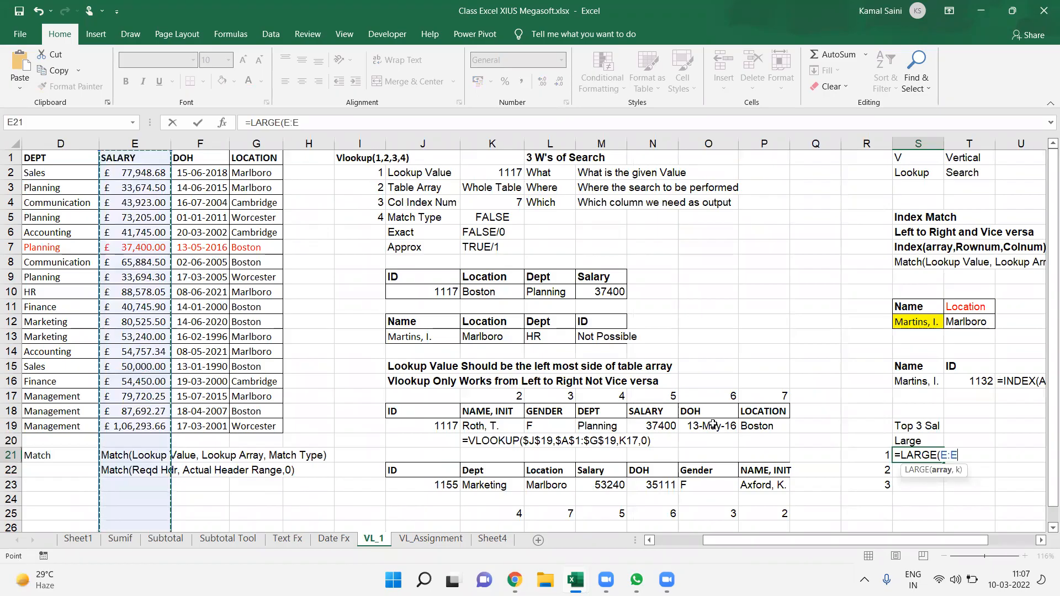
text(,)
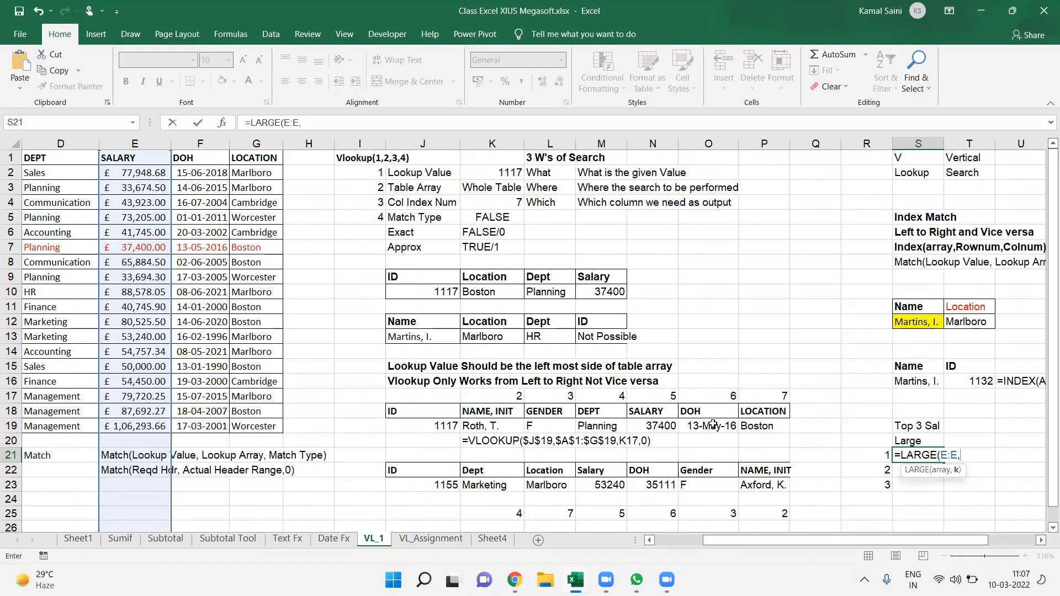
key(Left)
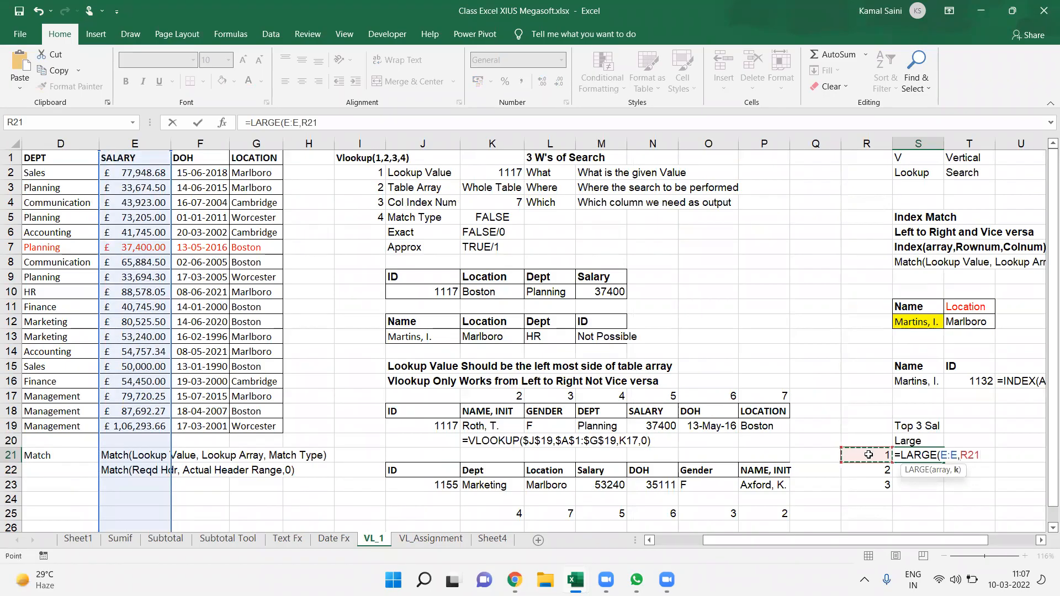
text())
key(Return)
Fill the LARGE formula from S21 down to S23 and check the copied references in S22 and S23.
key(Up)
key(shift+Down)
key(shift+Down)
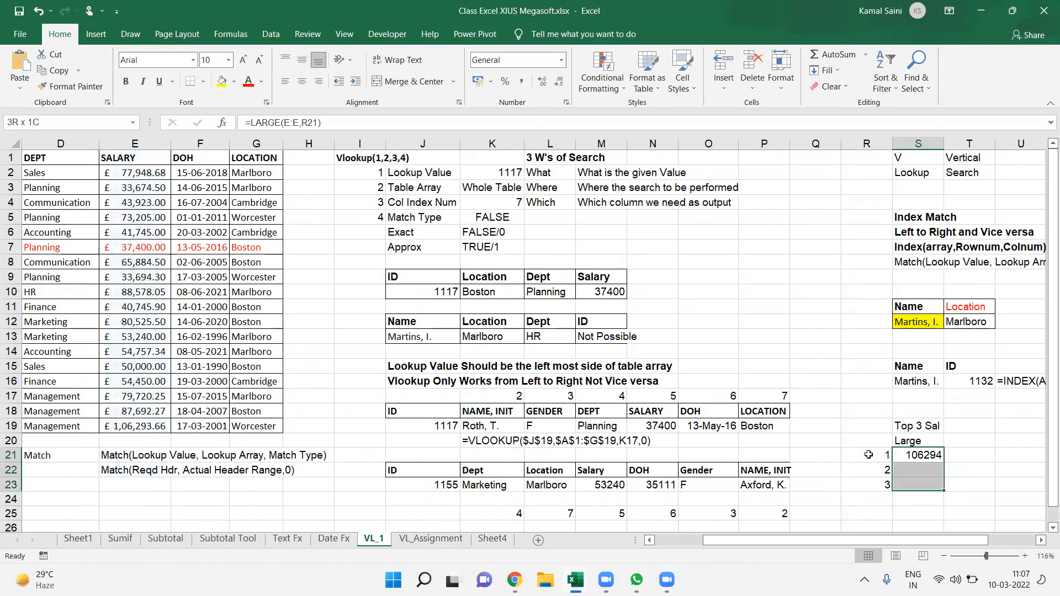
key(ctrl+d)
key(Down)
key(F2)
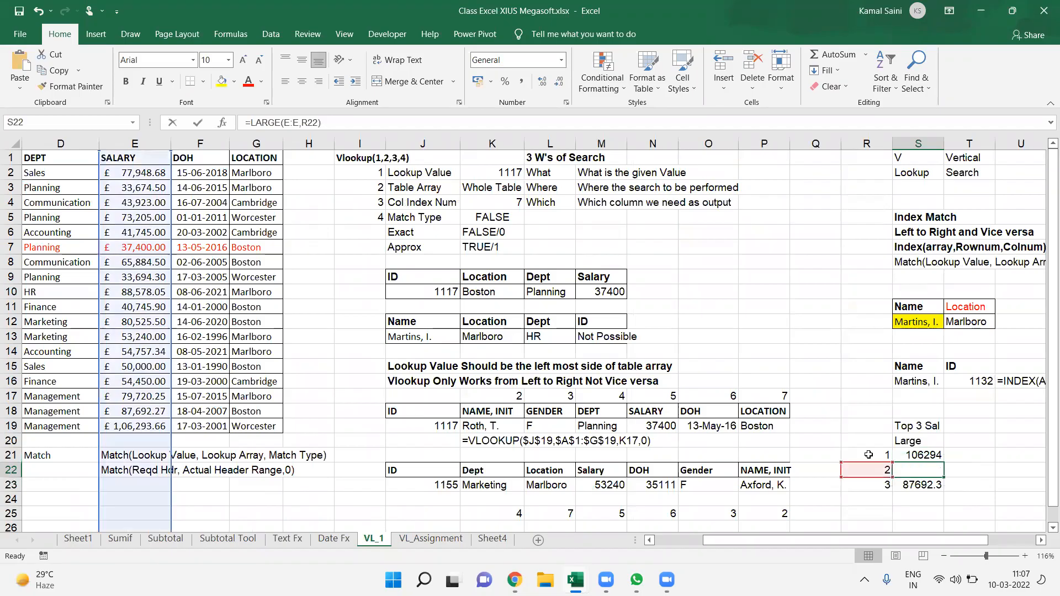
key(Return)
key(F2)
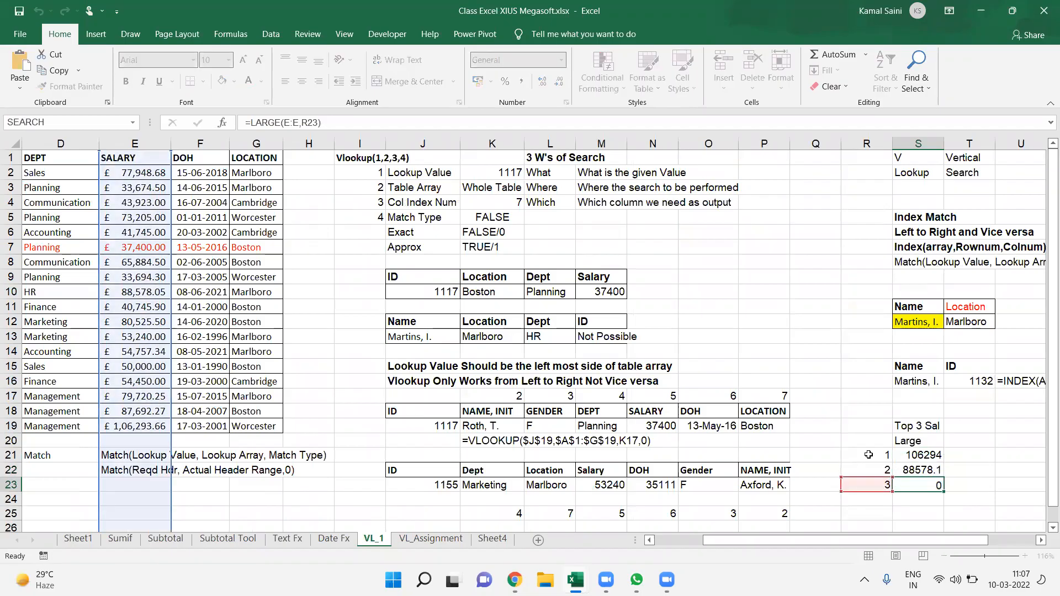
key(Return)
Test the LARGE formulas with other ranks by setting R22 to 5 and R23 to 10.
key(Left)
key(Up)
key(Up)
text(4)
key(BackSpace)
text(5)
key(Return)
text(10)
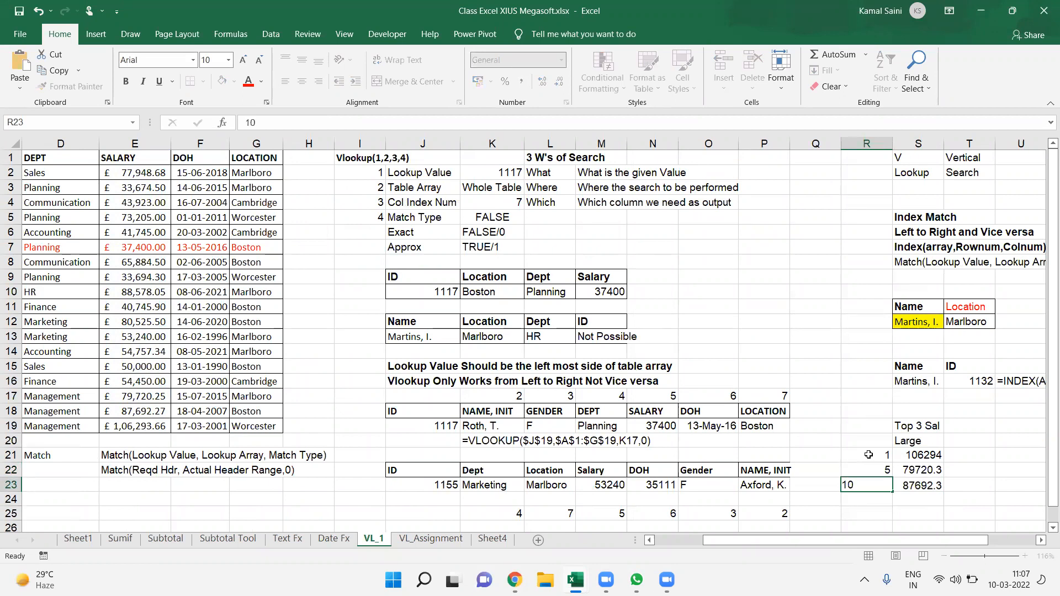
key(Return)
Set the ranks in R22 and R23 back to 2 and 3.
key(Up)
key(Up)
key(F2)
key(BackSpace)
text(2)
key(Return)
text(3)
key(Tab)
key(Tab)
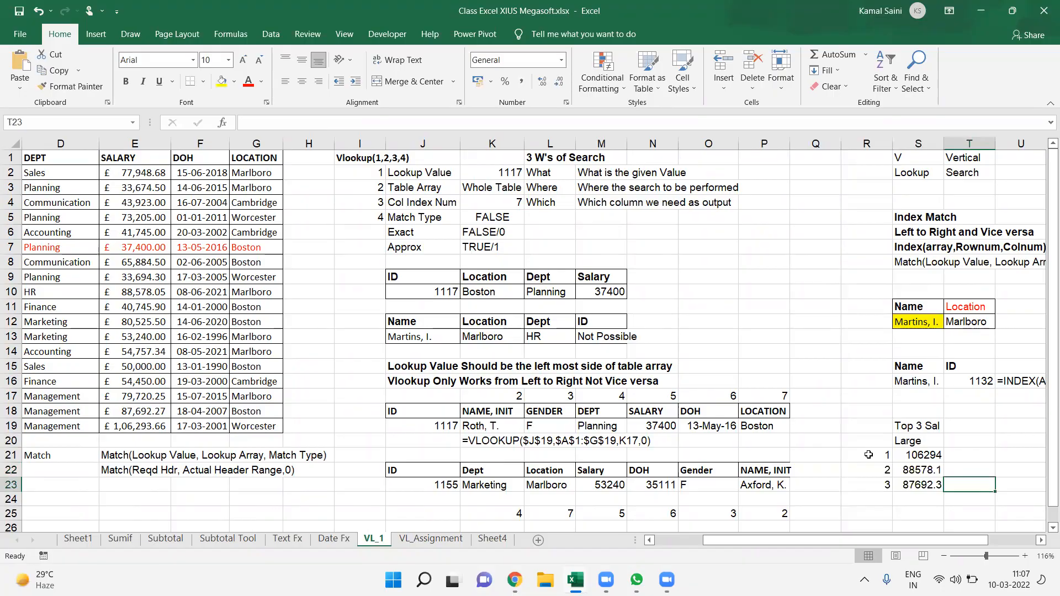
Extend the label in S20 to the syntax note "Large(DataArray,Position)".
key(Left)
key(Up)
key(Up)
key(Up)
key(F2)
text((Array)
key(BackSpace)
key(BackSpace)
key(BackSpace)
key(BackSpace)
key(BackSpace)
text(Data)
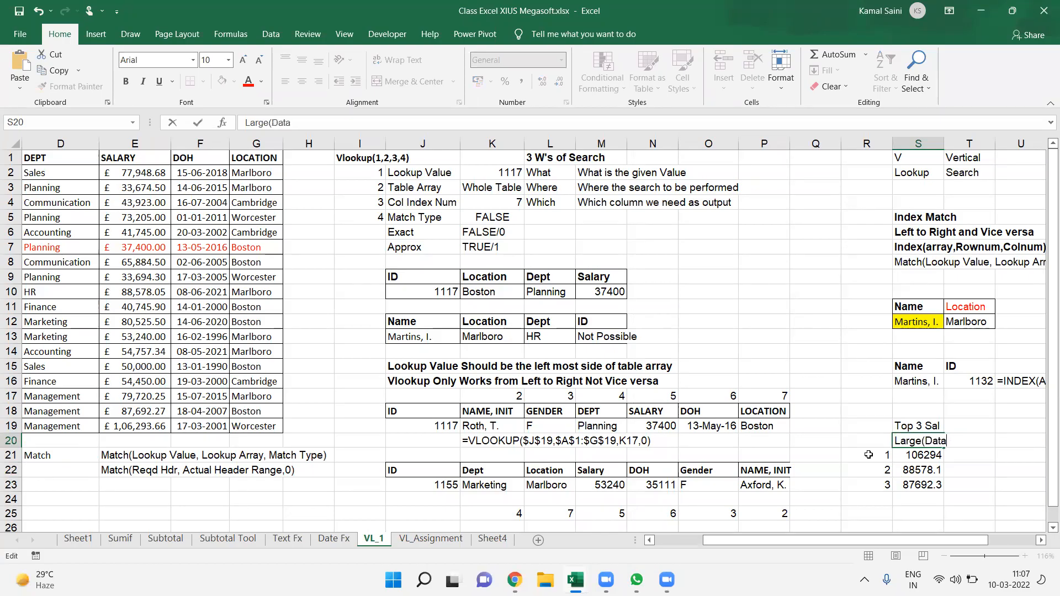
text(Array,Positi)
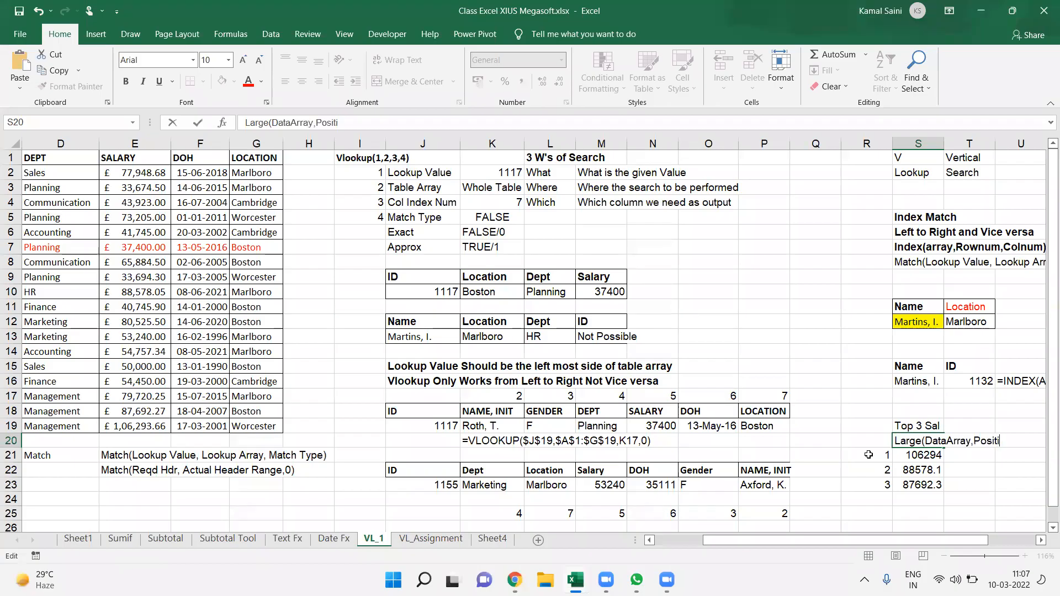
text(on))
key(Return)
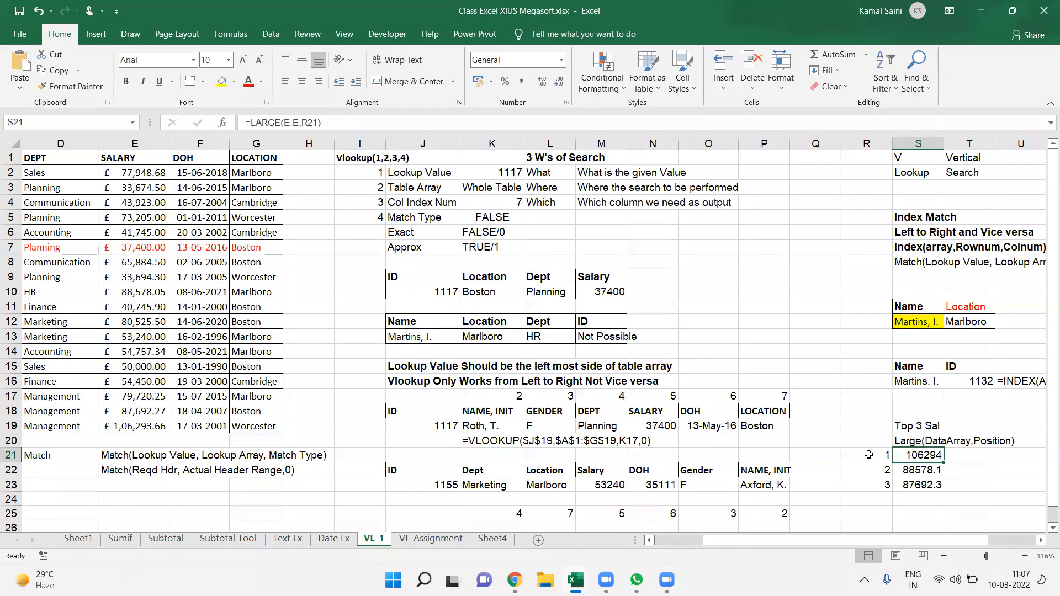
Inspect the references used by the LARGE formula in S21, leaving it unedited.
key(F2)
key(Escape)
key(Right)
key(Right)
key(Right)
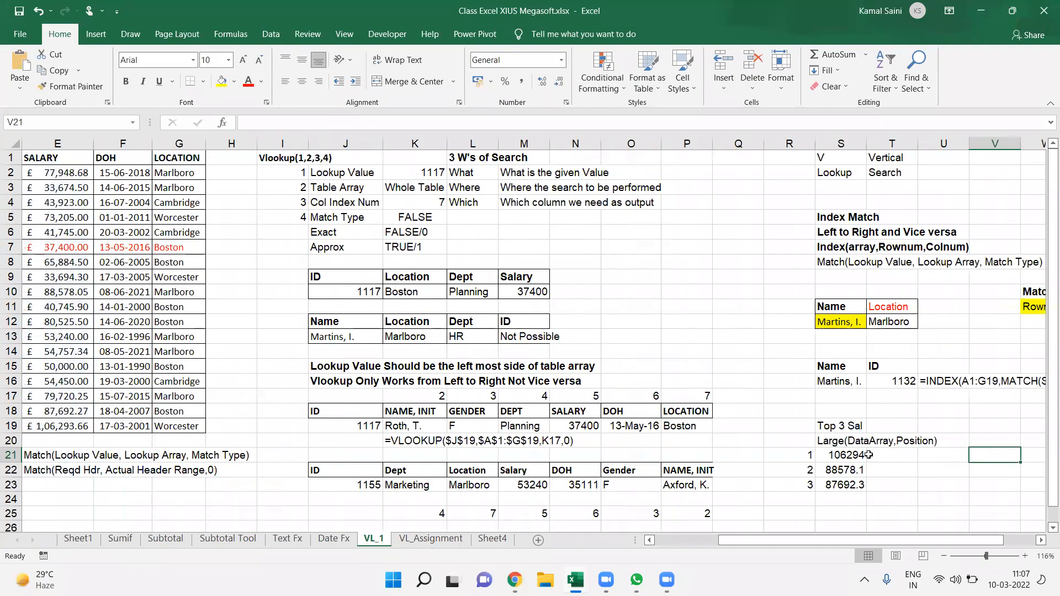
Enter the syntax note "Small(DataArray,Position)" in V20, in line with the Large syntax note.
key(Up)
text(Small(Dat)
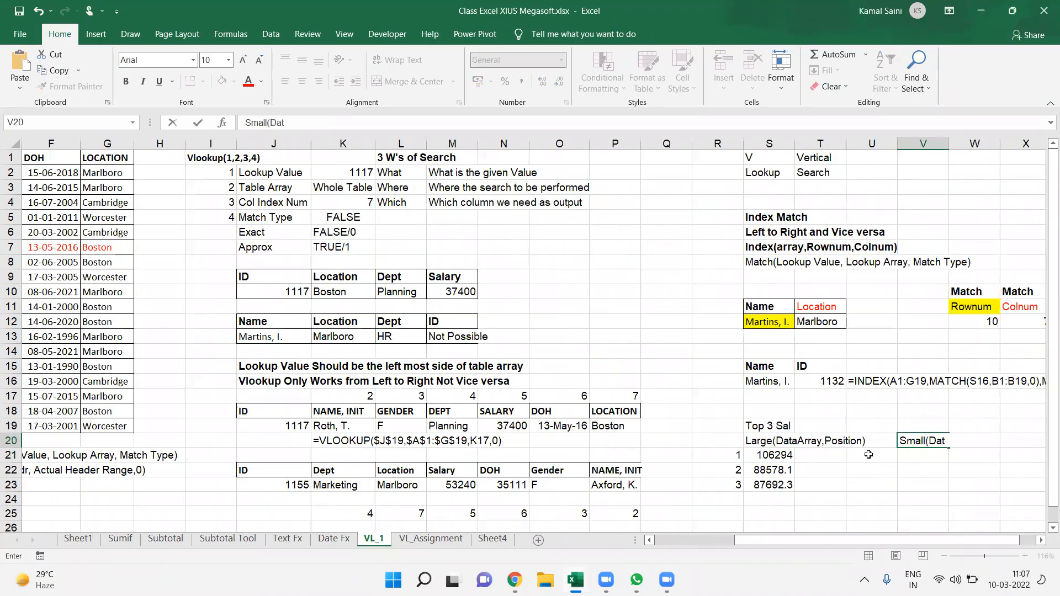
text(aArray,POsi)
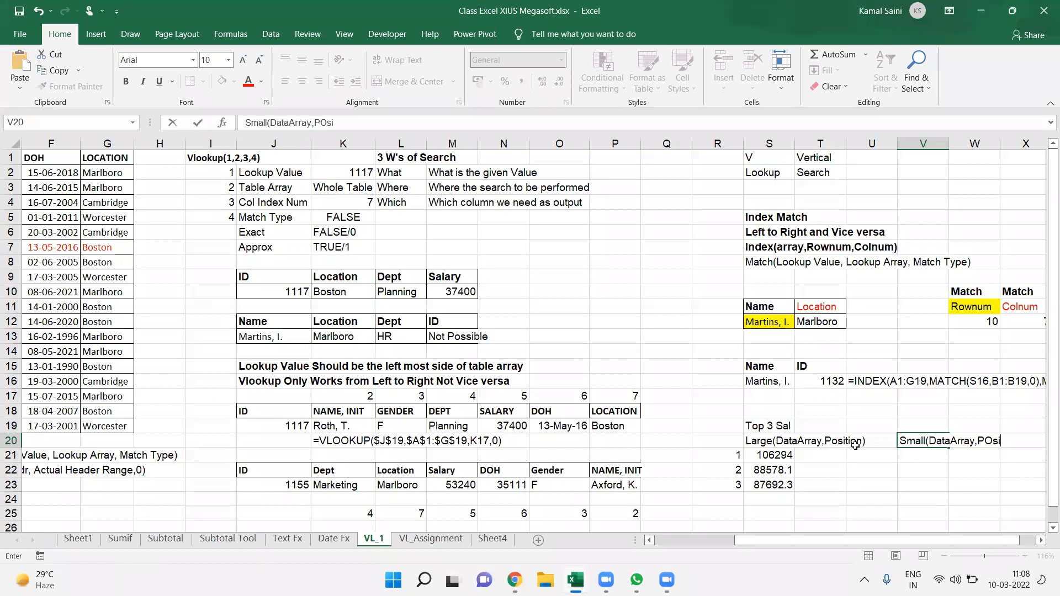
text(tion))
key(ctrl+Return)
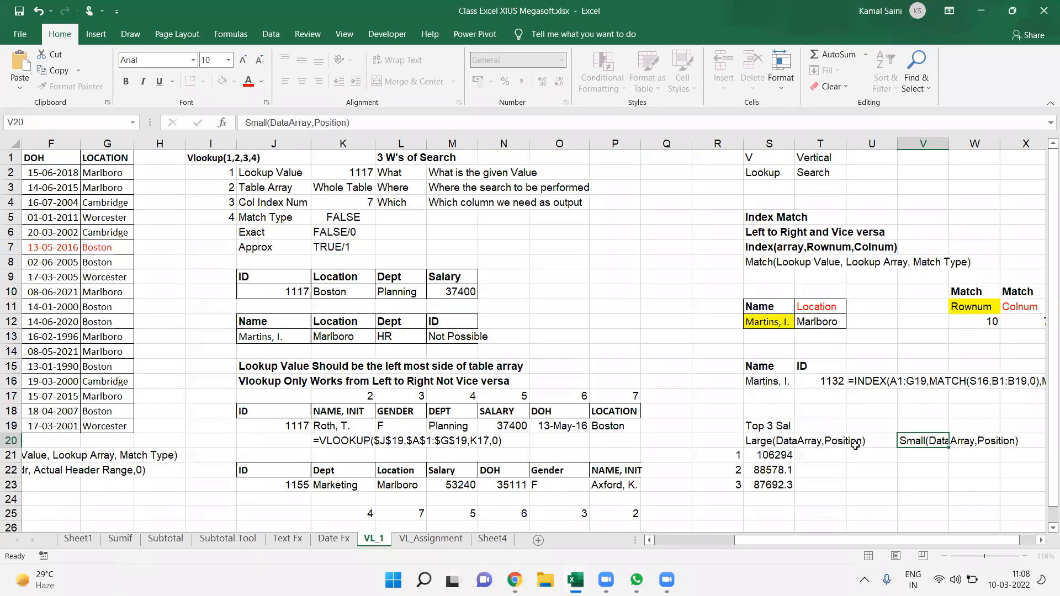
Add the heading "Bottom3" in V19 above the Small syntax note.
key(Return)
key(Up)
key(Up)
text(B)
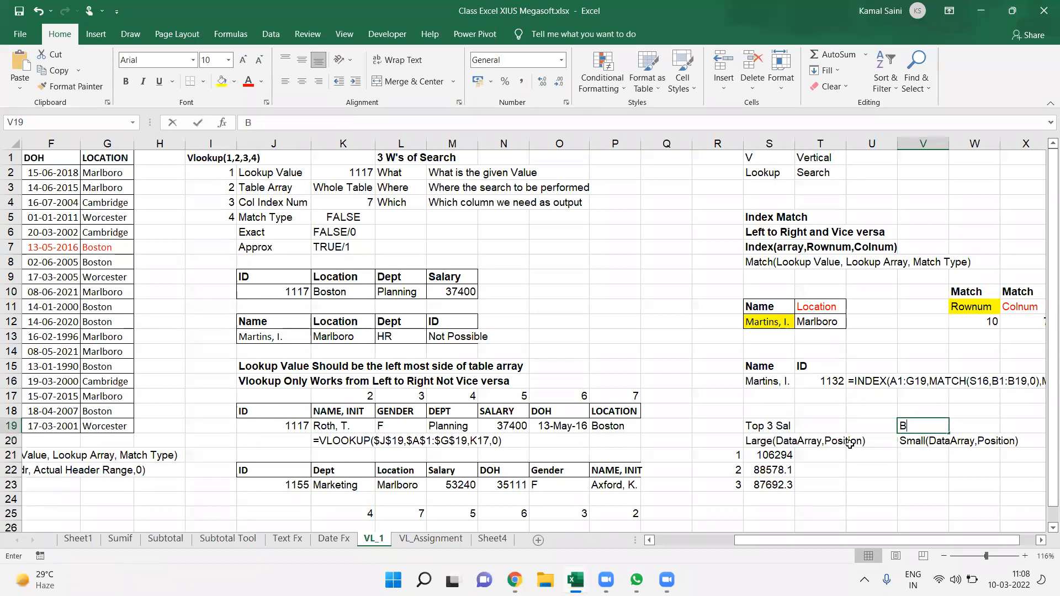
text(ottom3)
key(Return)
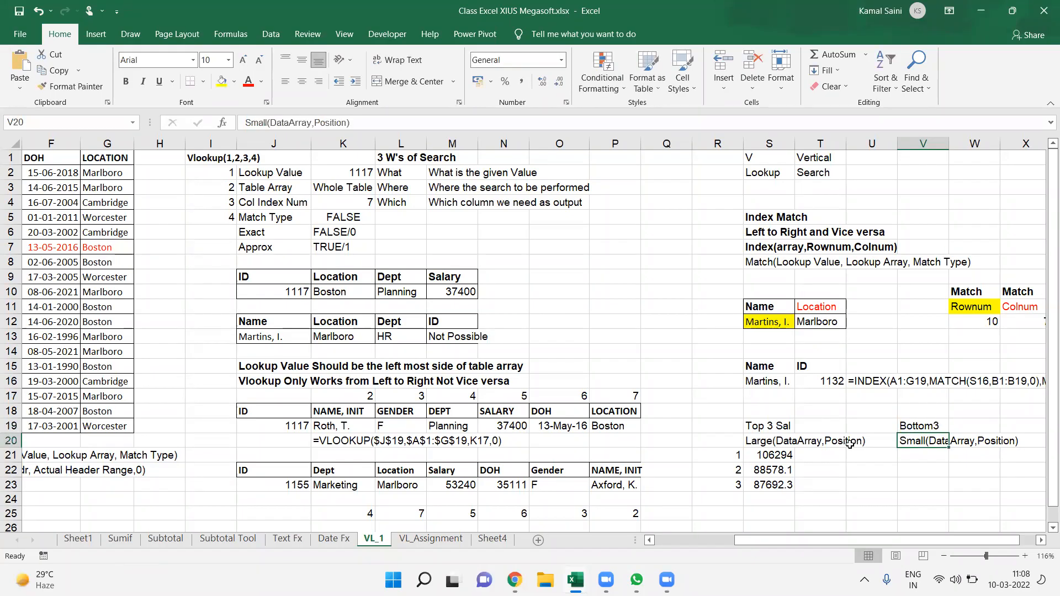
Enter =SMALL(E:E,R21) in V21 to return the lowest salary using the rank in R21.
key(Down)
text(=small)
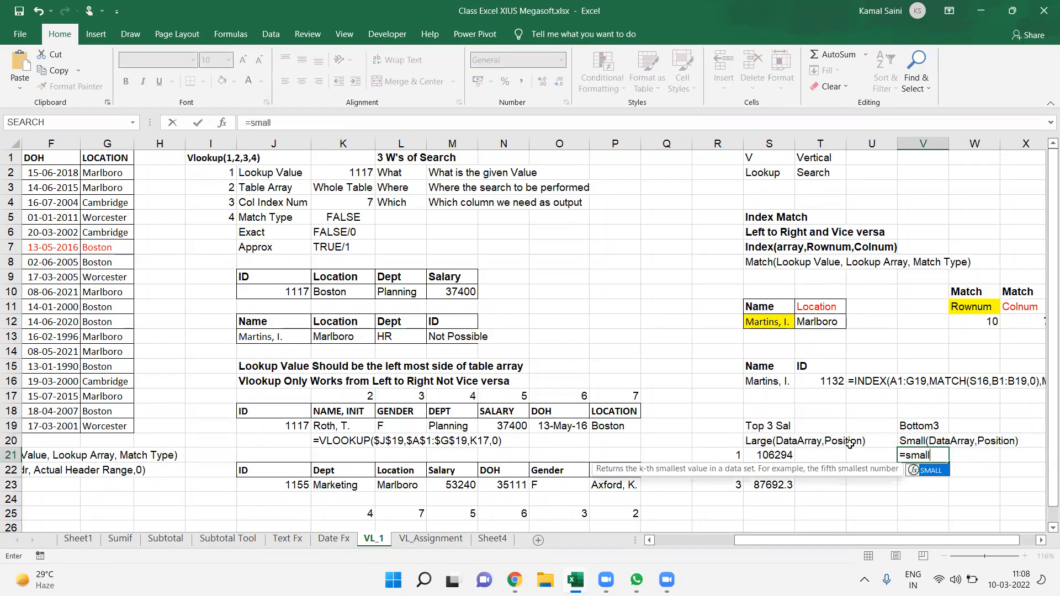
key(Tab)
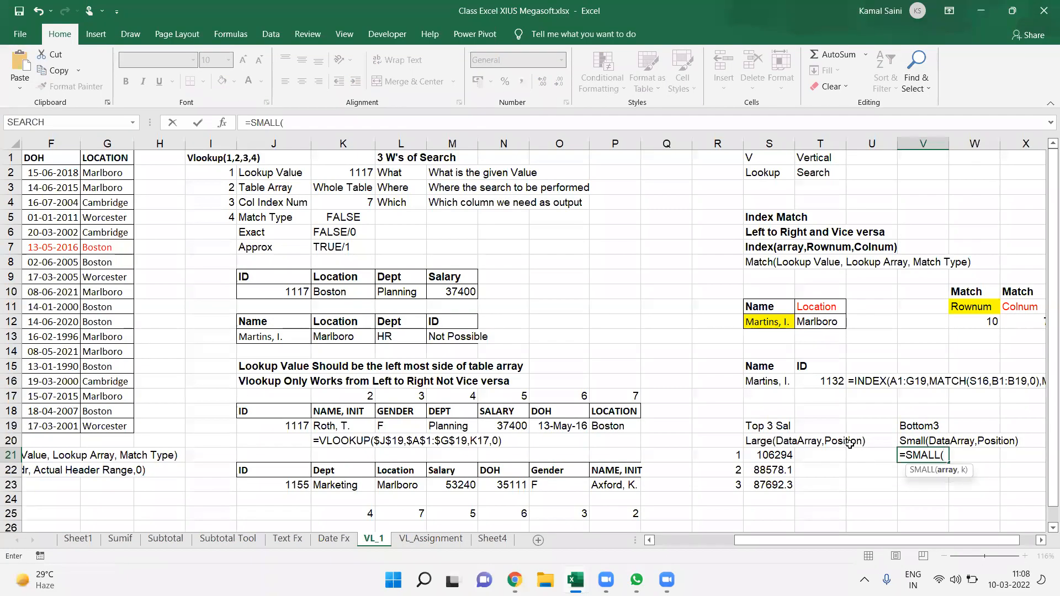
text(E)
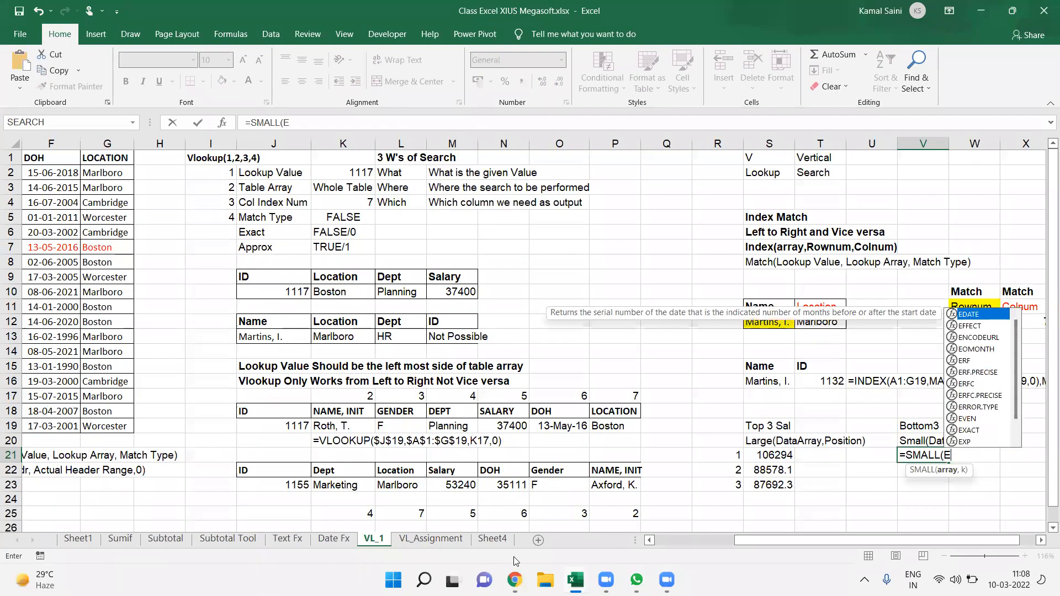
text(:E,)
key(Left)
key(Left)
key(Left)
key(Left)
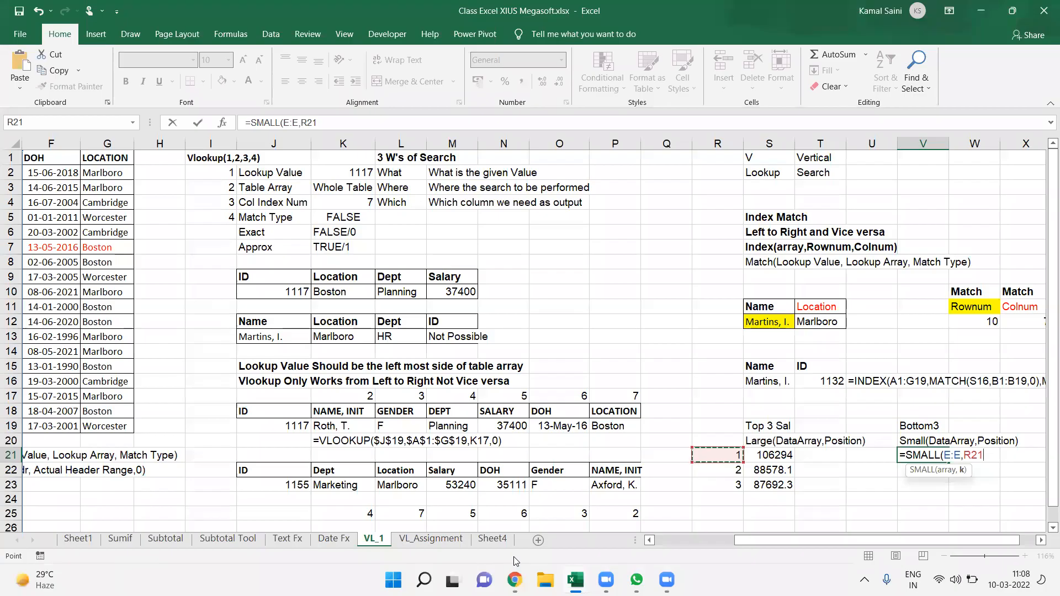
text())
key(Return)
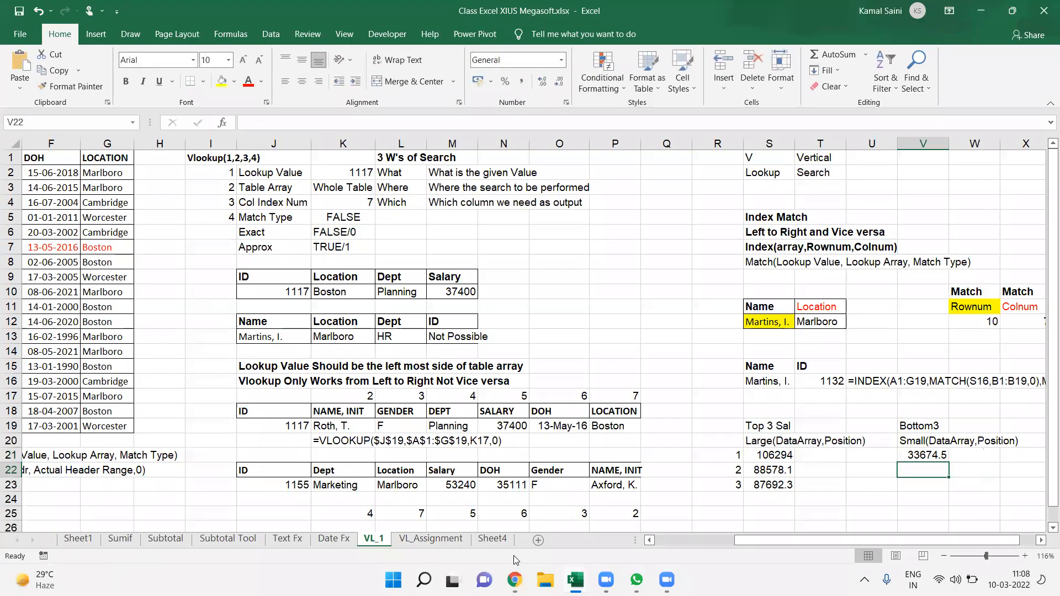
Fill the SMALL formula from V21 down to V23 for the remaining ranks.
key(Up)
key(shift+Down)
key(shift+Down)
key(ctrl+d)
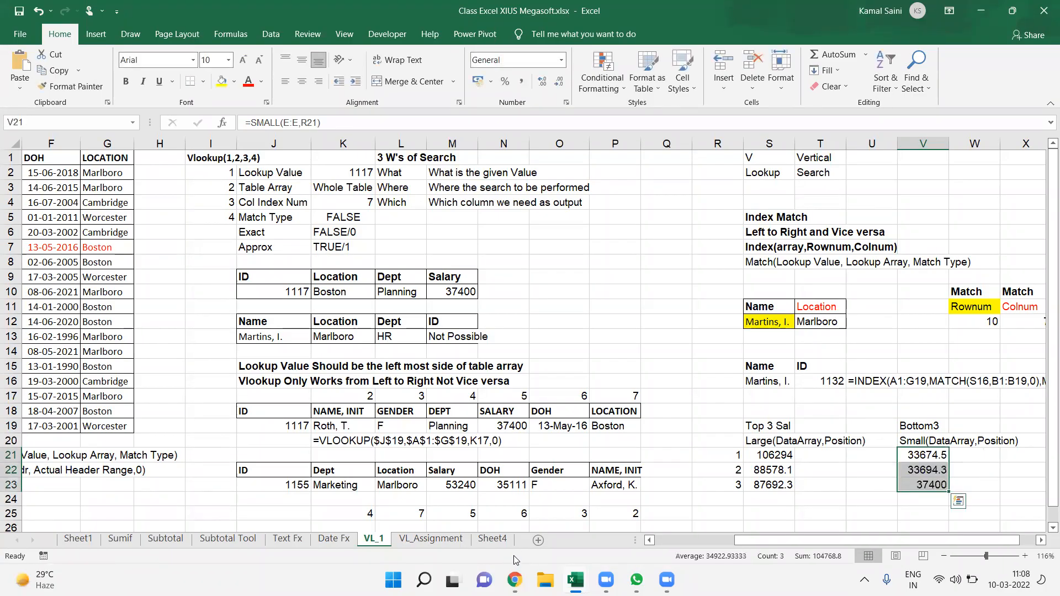
key(ctrl+q)
key(Escape)
Show the LARGE formula of S21 as text in T21 with FORMULATEXT.
click(814, 456)
text(=FORMULATEXT()
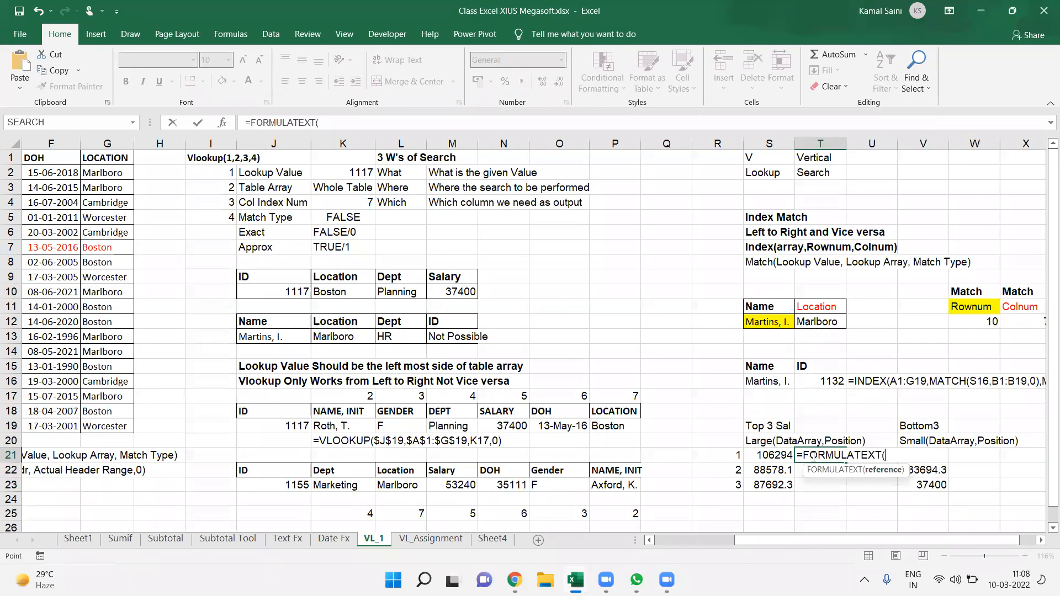
key(Left)
key(Tab)
Show the SMALL formula of V21 as text in W21 with FORMULATEXT.
key(Tab)
key(Tab)
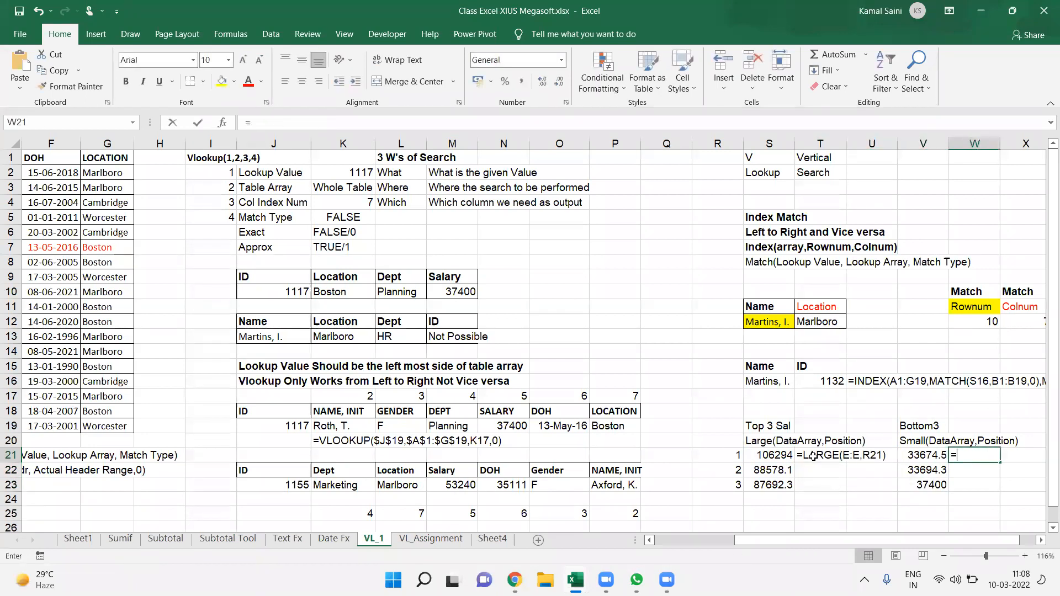
text(=FORMULATEXT()
key(Left)
key(Return)
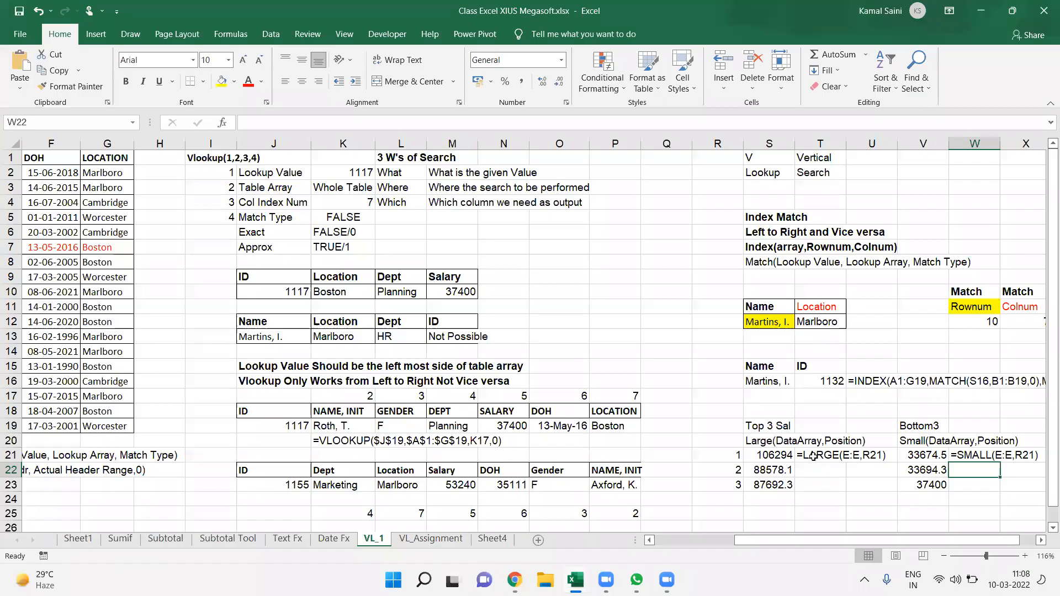
key(Down)
key(Down)
key(Down)
key(Down)
key(Down)
key(Down)
key(Down)
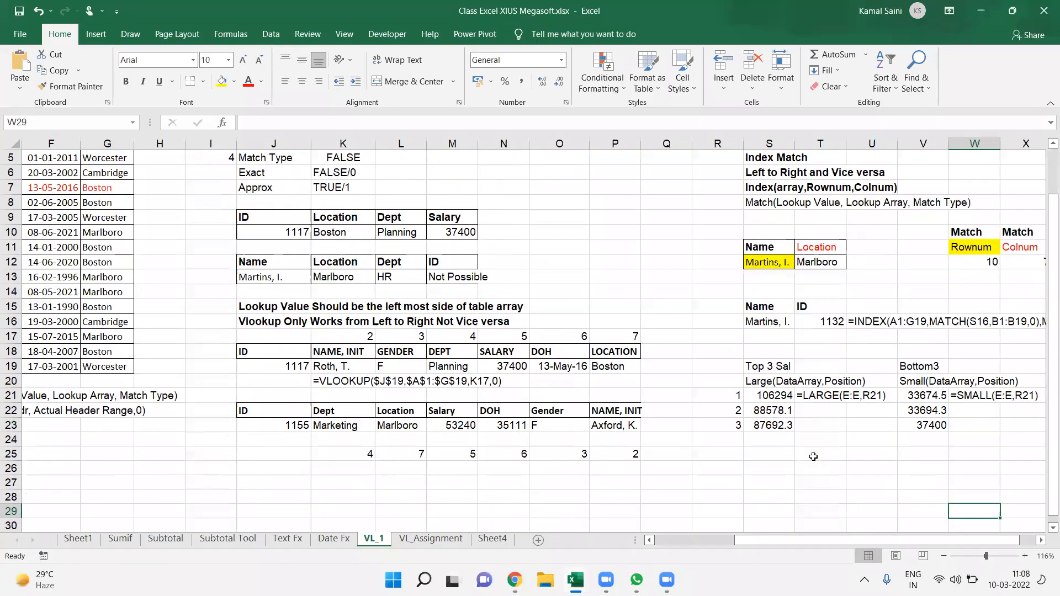
click(774, 455)
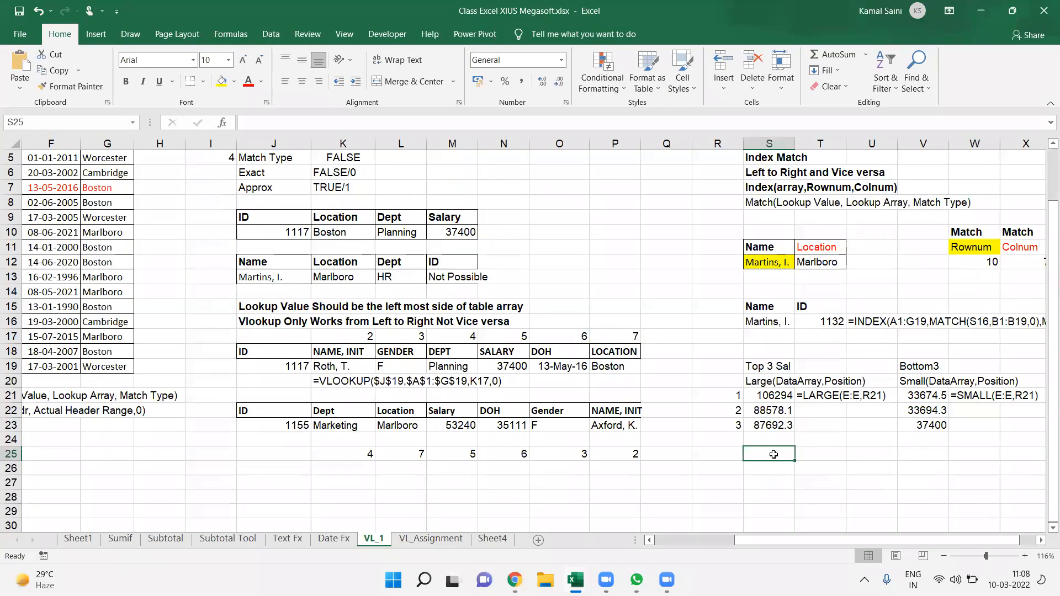
text(How many)
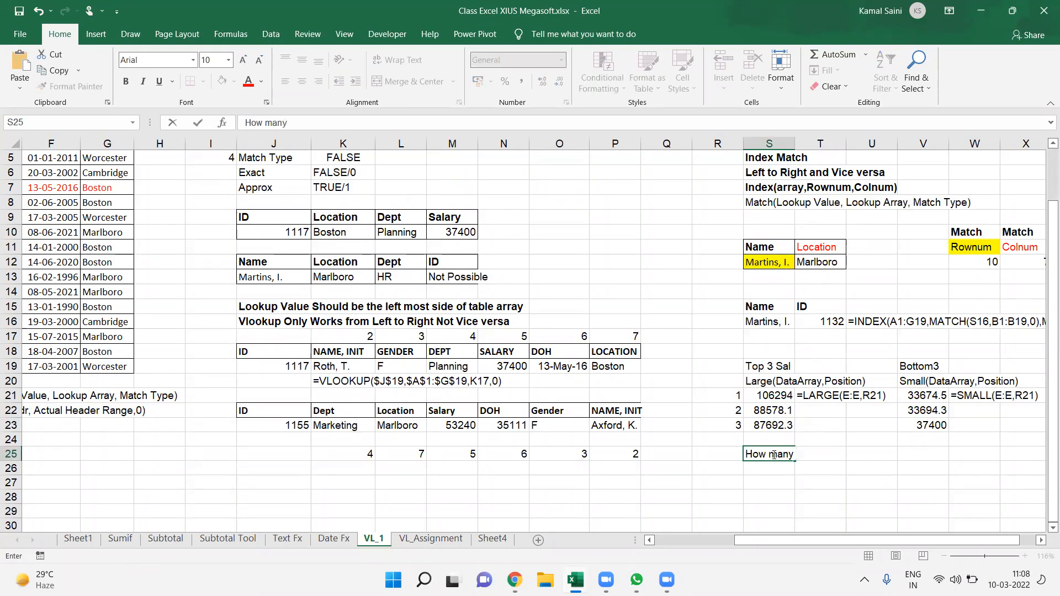
key(BackSpace)
key(BackSpace)
key(BackSpace)
key(BackSpace)
key(BackSpace)
key(BackSpace)
key(BackSpace)
key(BackSpace)
text(Naem)
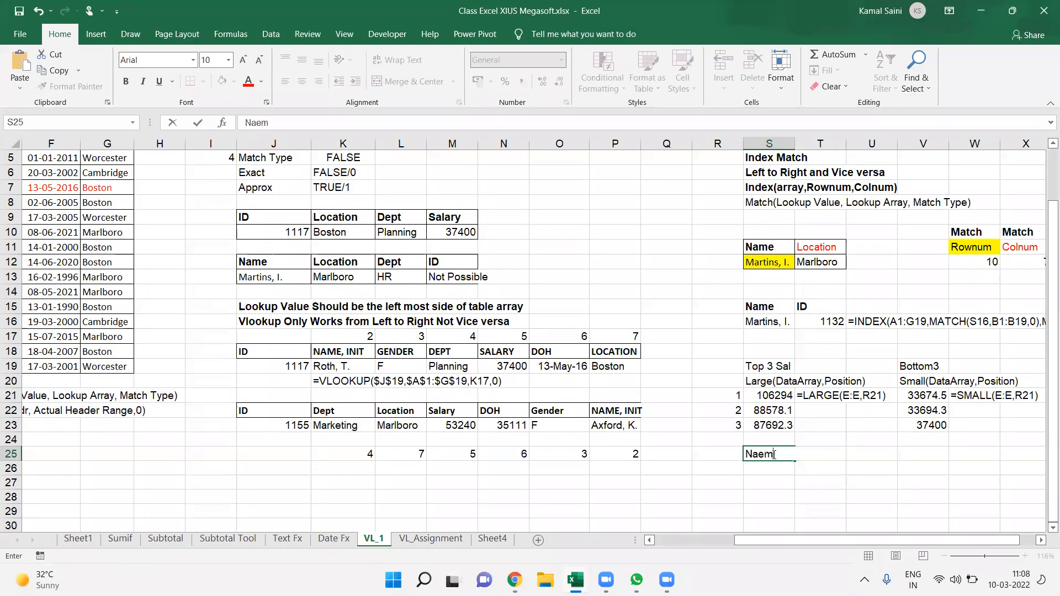
key(BackSpace)
key(BackSpace)
text(me of Those P)
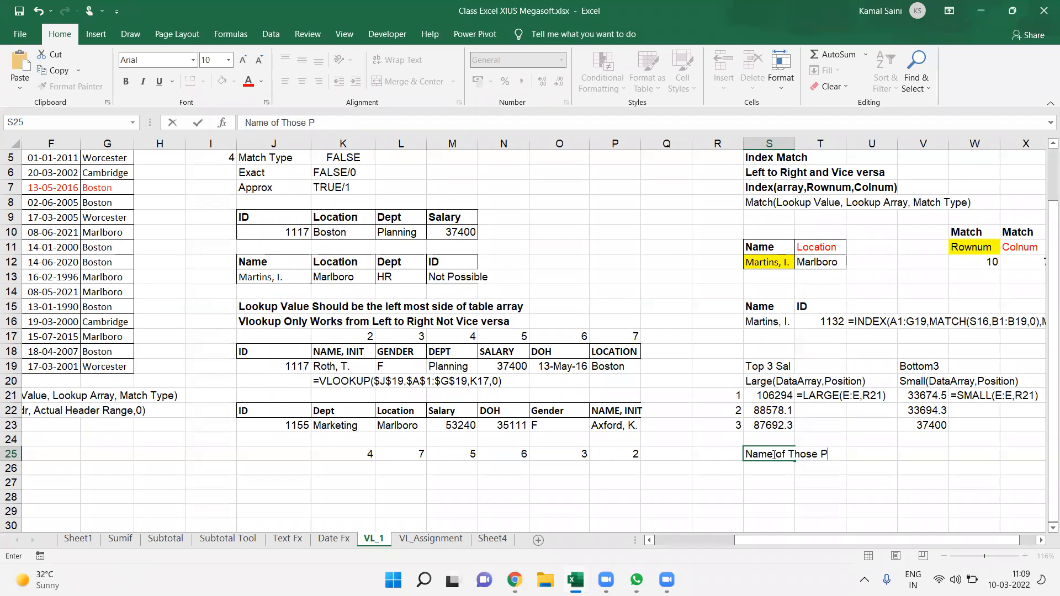
text(eople Who got)
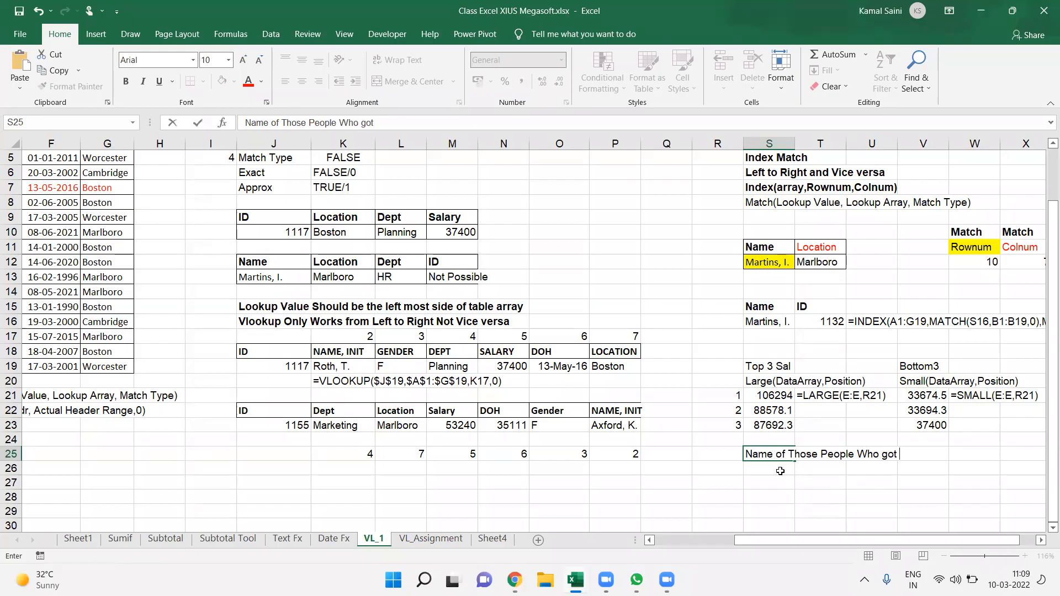
Enter the heading "Top 3 Salary Getters in this Data" in S25 and make it bold.
triple_click(776, 456)
text(Top)
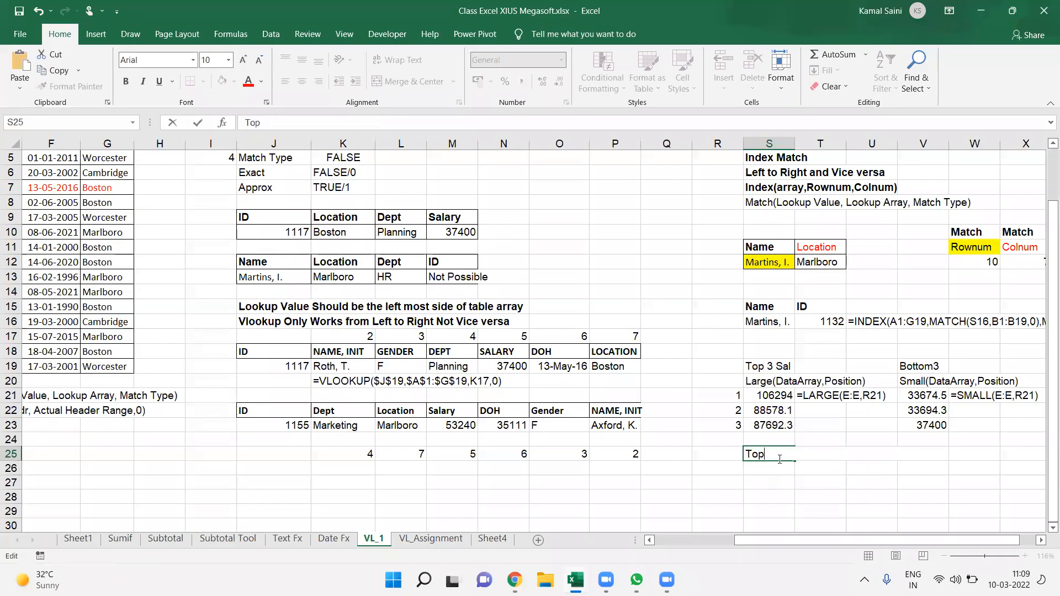
text( 3 Salary Gett)
text(ers )
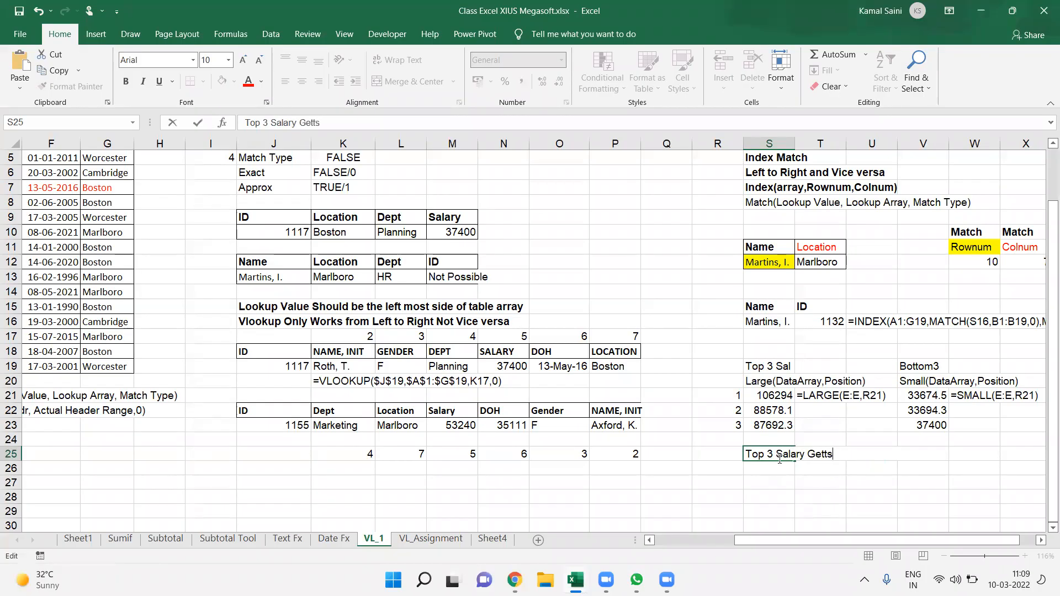
text(in th)
key(ctrl+Return)
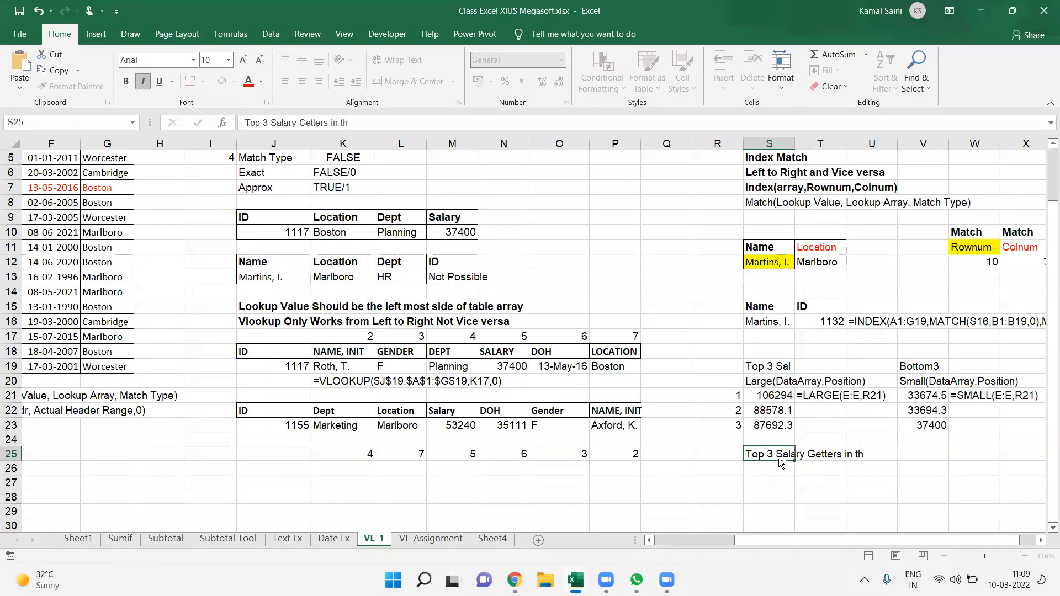
key(F2)
text(is Data)
key(ctrl+Return)
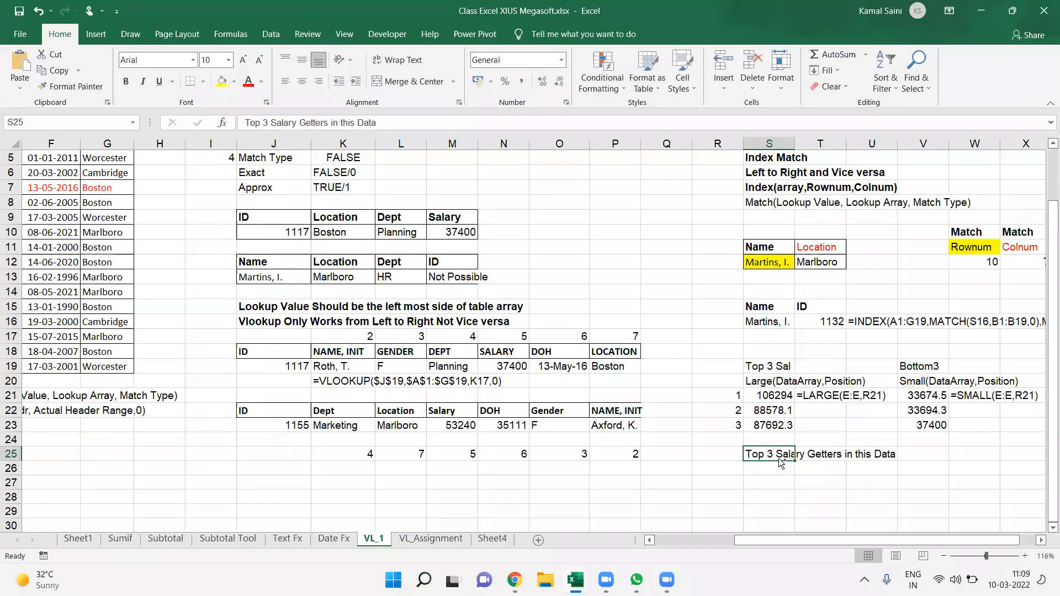
key(ctrl+b)
Examine the employee table's name column and highlight the three highest salaries in E19, E18 and E10.
key(ctrl+Left)
key(ctrl+Left)
key(ctrl+Left)
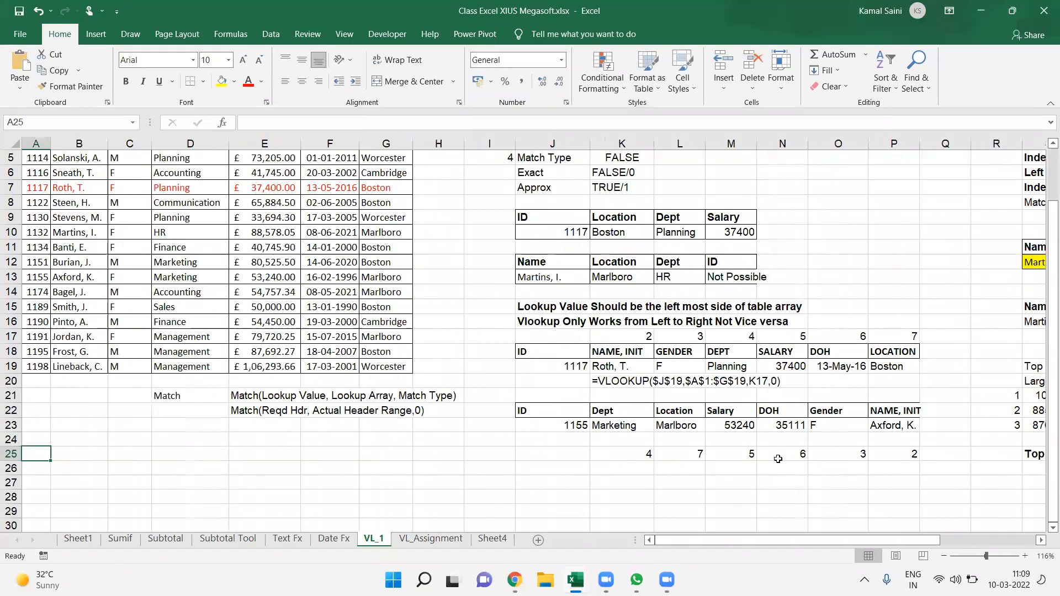
key(ctrl+Up)
key(ctrl+Up)
key(Right)
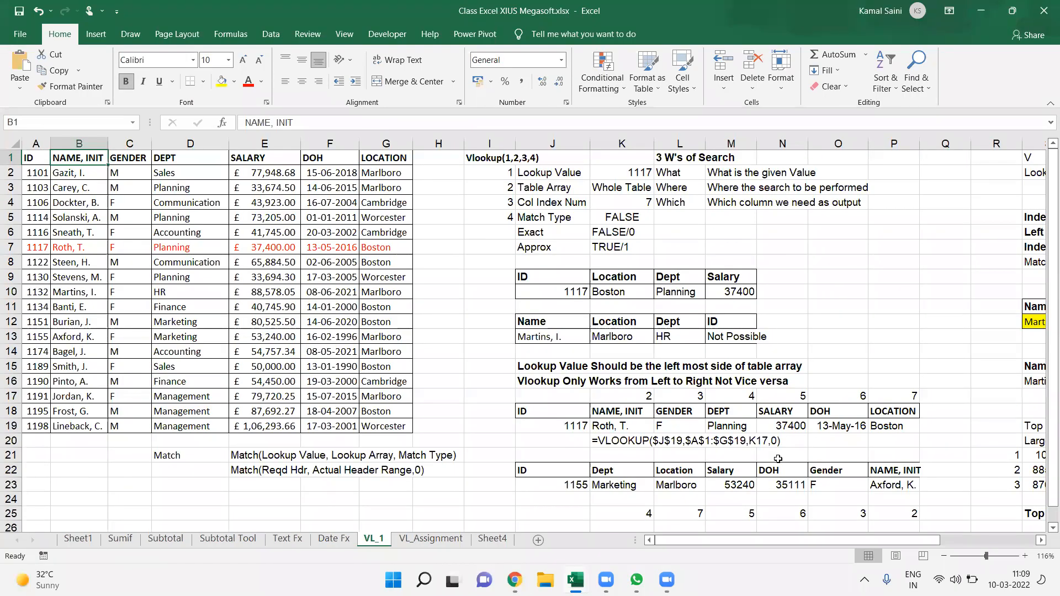
click(1035, 485)
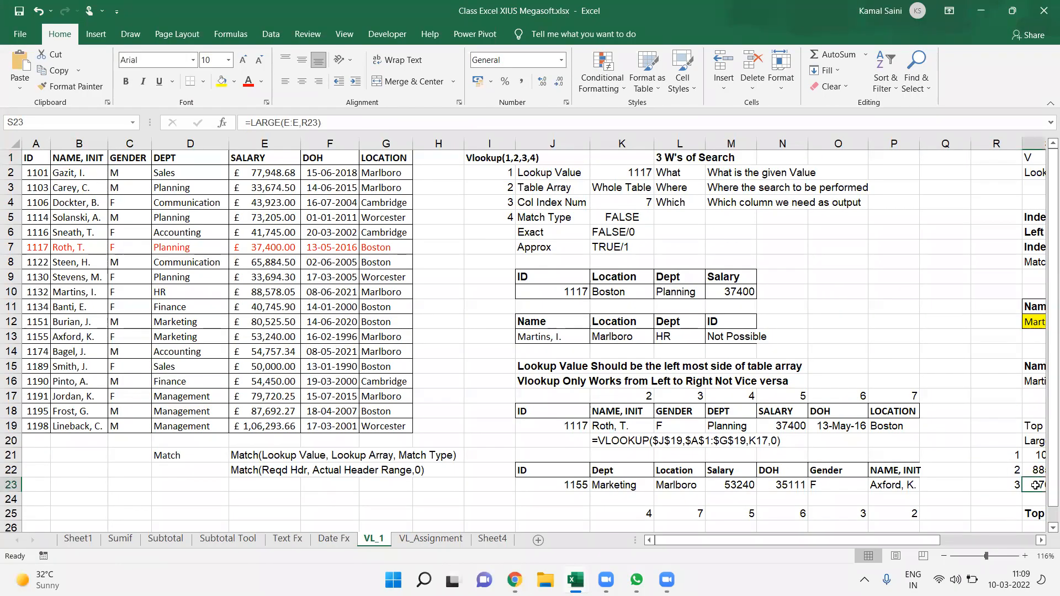
key(Right)
key(Right)
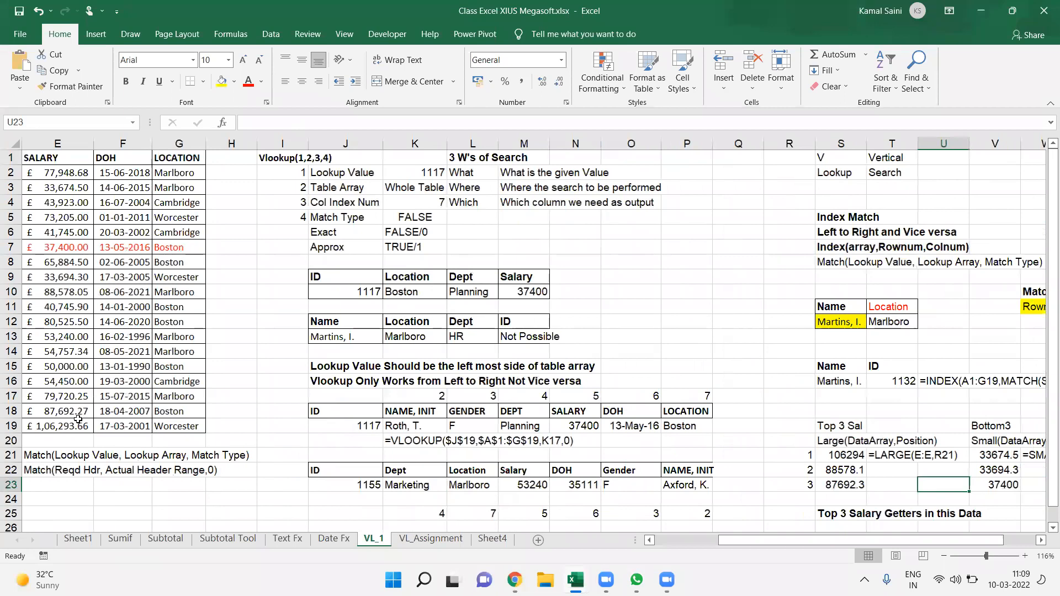
click(77, 423)
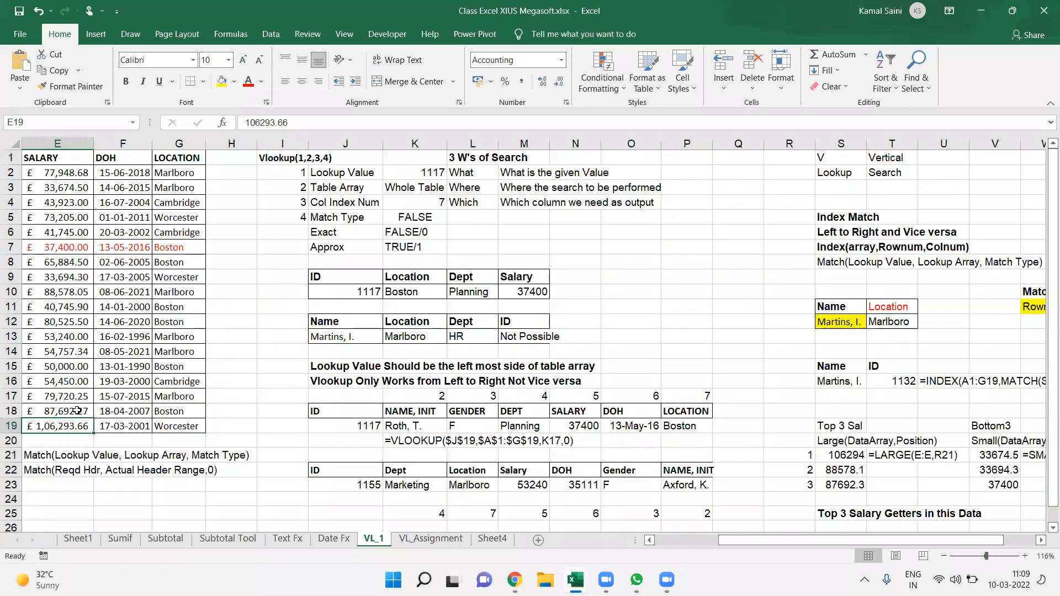
ctrl+click(78, 411)
ctrl+click(64, 292)
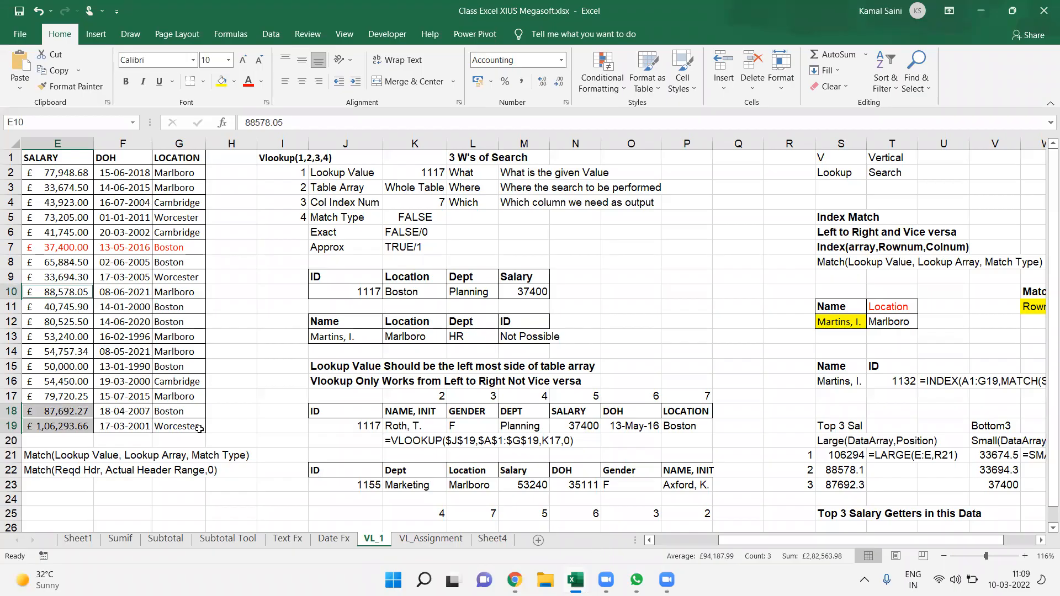
key(Home)
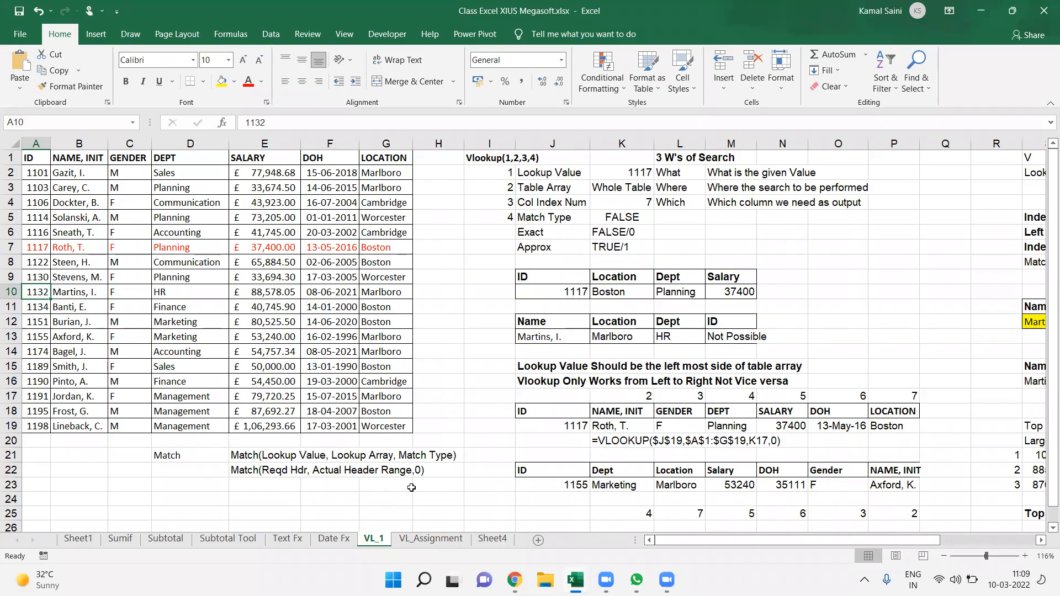
click(754, 446)
key(Right)
key(Right)
key(Right)
key(Right)
key(Right)
key(Right)
key(Right)
key(Right)
key(Right)
key(Right)
key(Right)
key(Right)
key(Right)
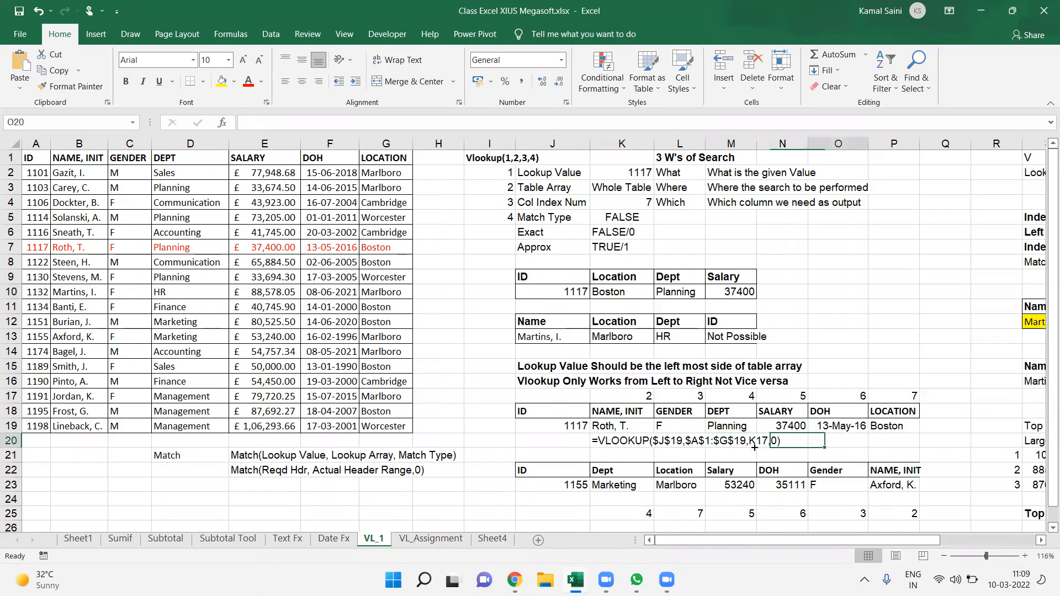
key(Down)
key(Down)
key(Down)
key(Down)
key(Down)
key(Down)
key(Down)
key(Down)
key(Down)
key(Down)
key(Down)
key(Down)
key(Down)
key(Down)
key(Down)
key(Down)
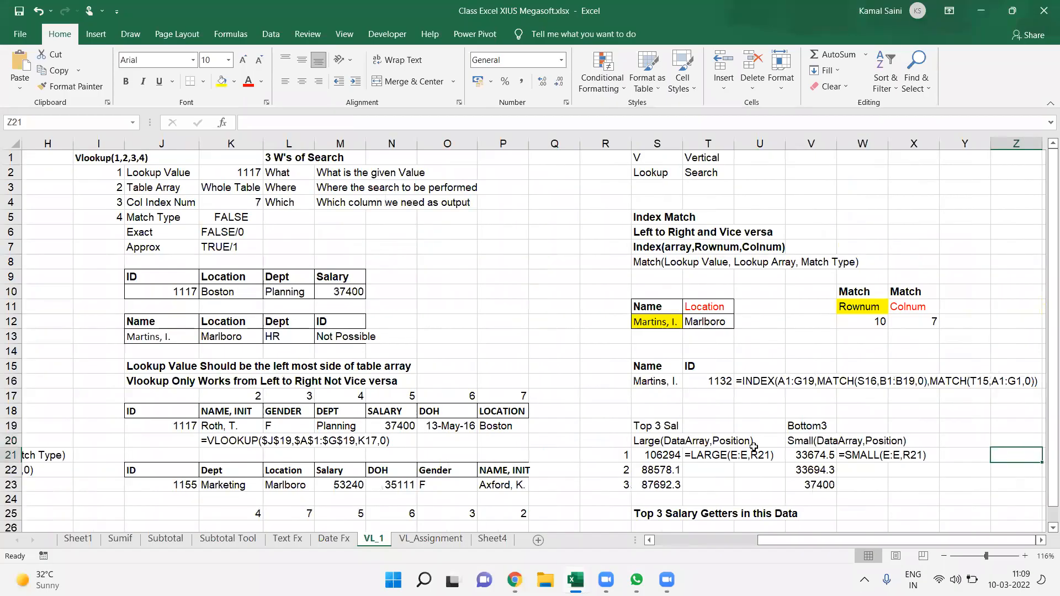
click(665, 360)
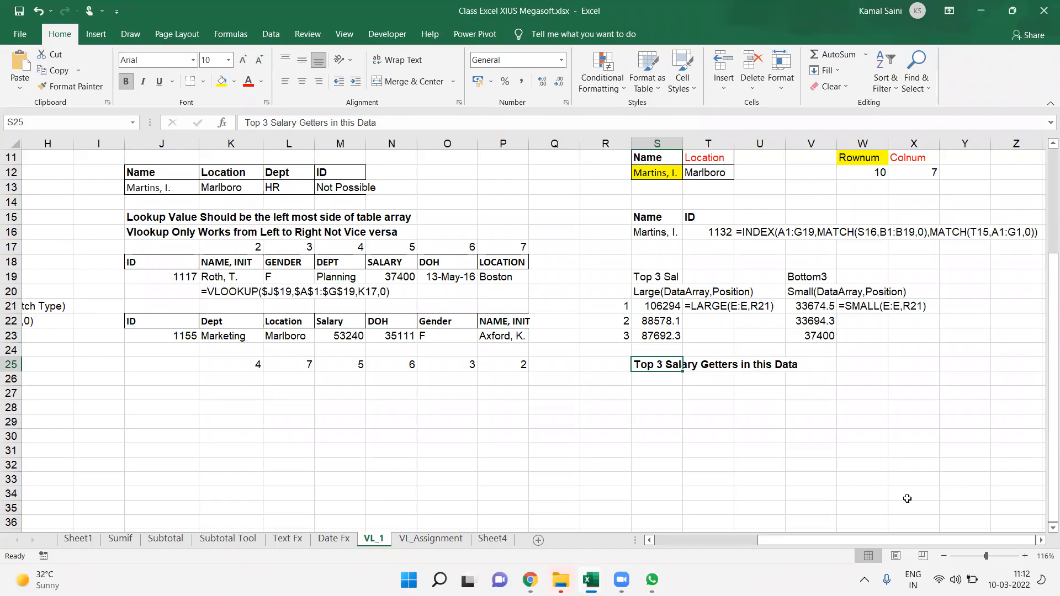
key(alt+Tab)
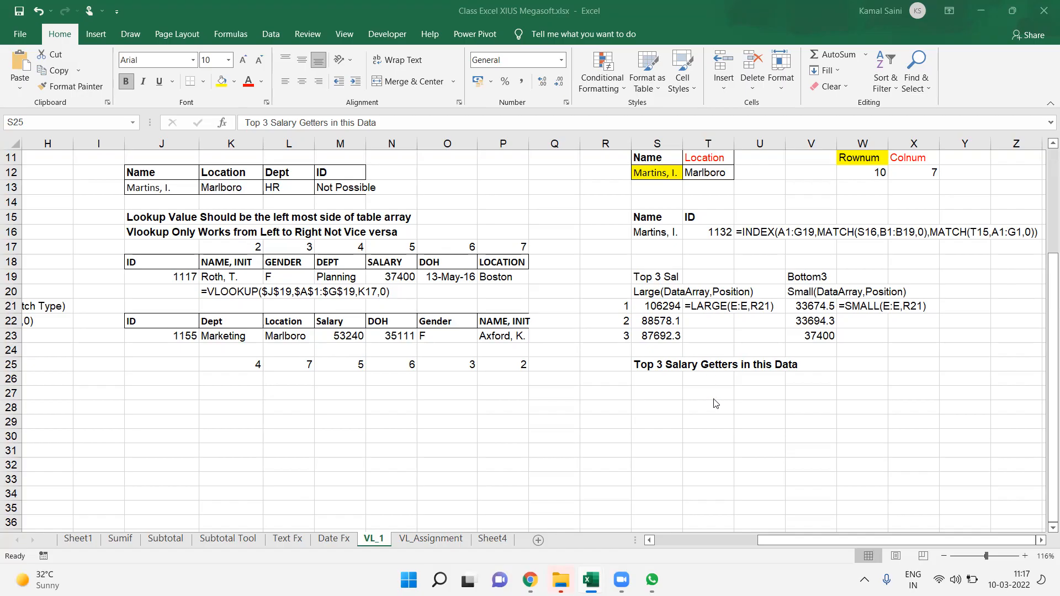
Clear the displayed formula text from T21 and check the LARGE formula in S21.
click(670, 369)
click(757, 369)
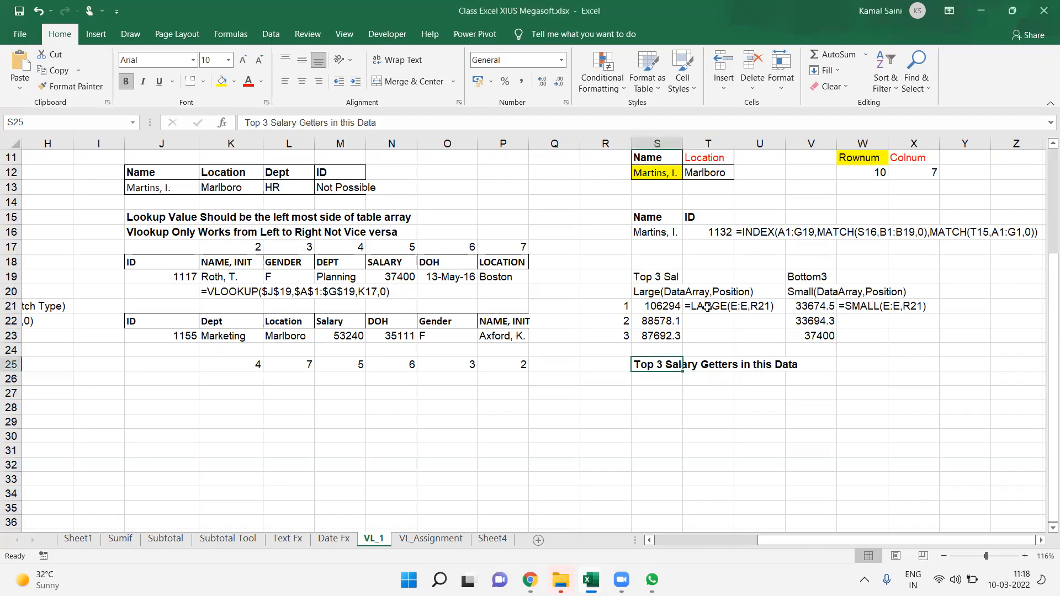
click(707, 308)
key(Delete)
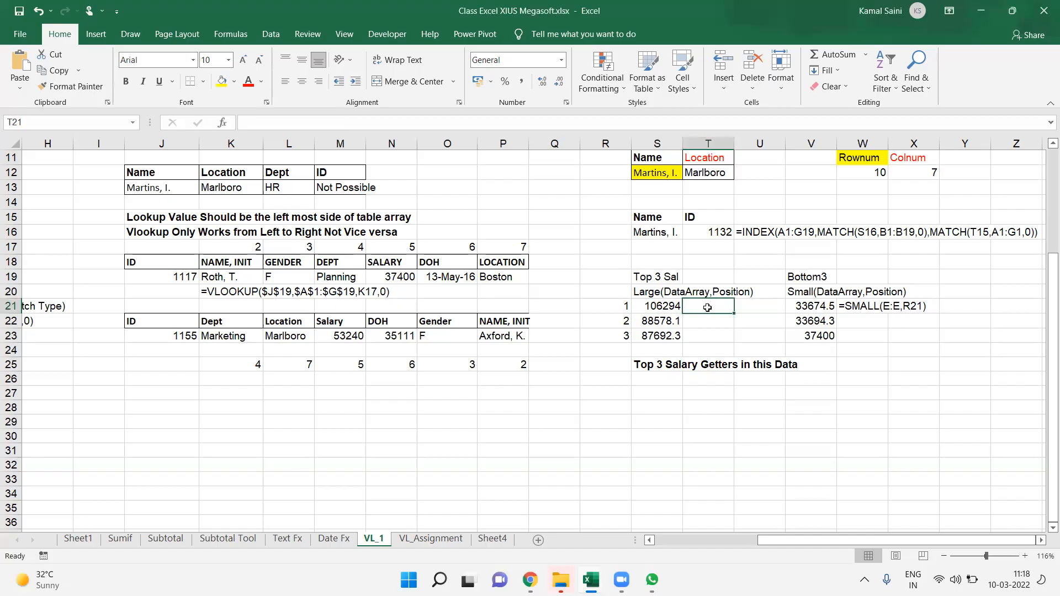
double_click(645, 304)
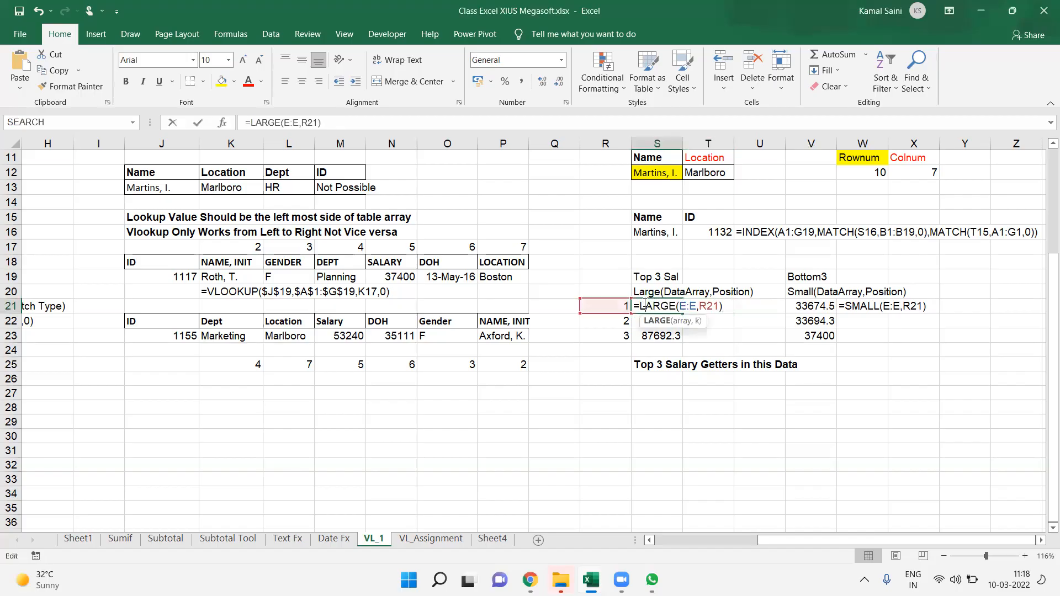
key(Tab)
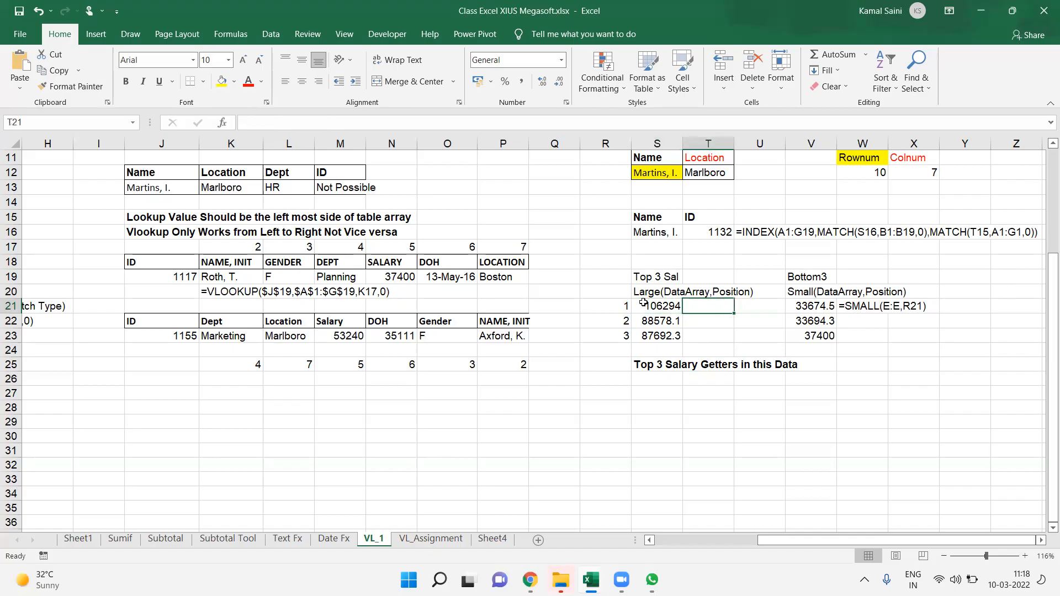
text(=)
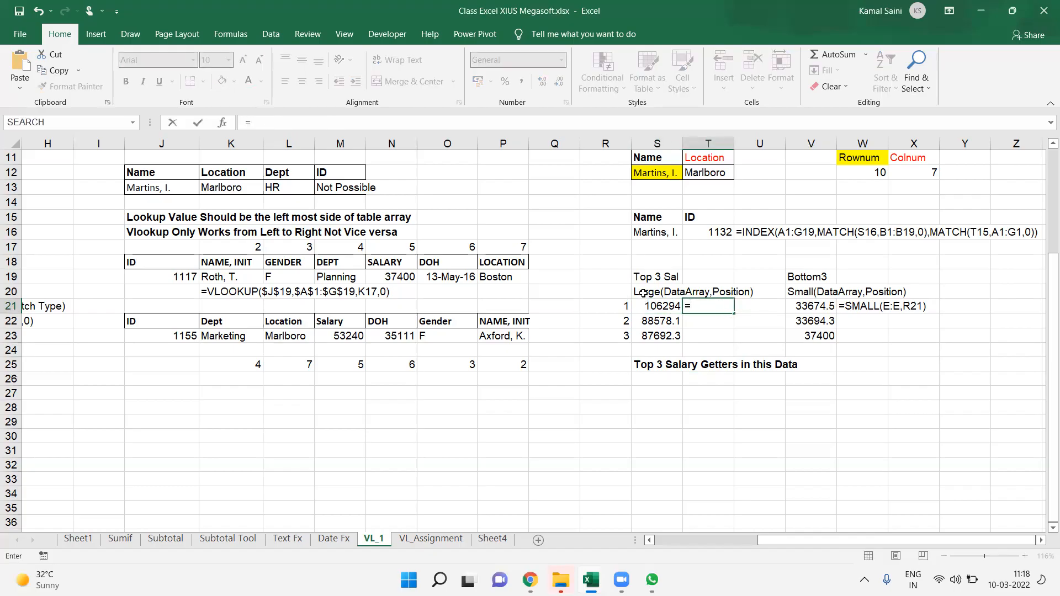
text(index)
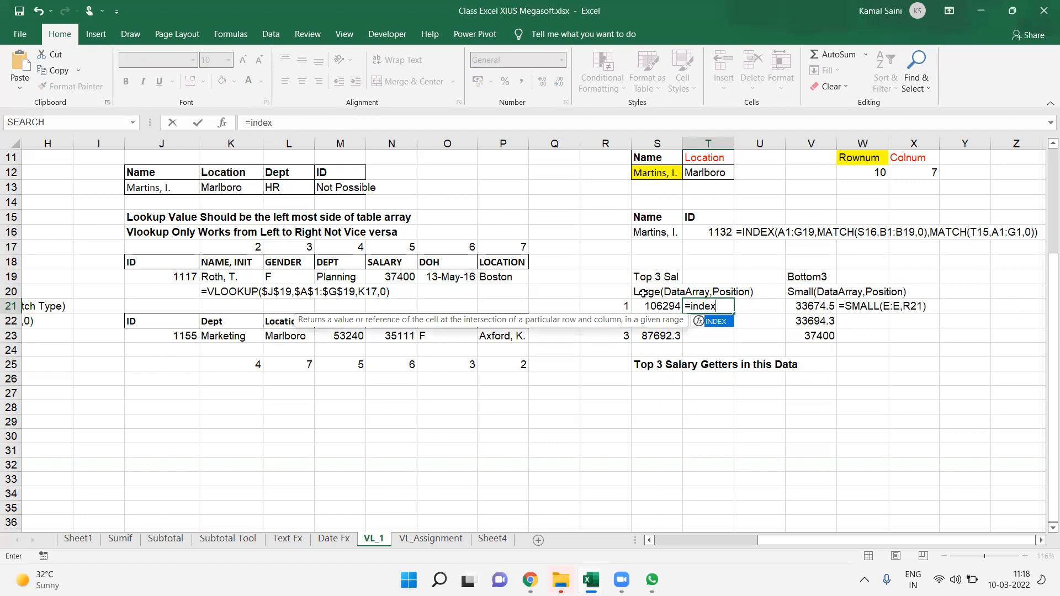
key(Escape)
Examine the employee table's last row, comparing the salary in E19 with the name in B19.
key(Left)
key(Left)
key(Left)
key(Left)
key(Left)
key(Left)
key(Left)
key(Left)
key(Left)
key(Left)
key(Left)
key(Left)
key(Left)
key(Left)
key(Left)
key(Left)
key(Left)
key(Left)
key(Left)
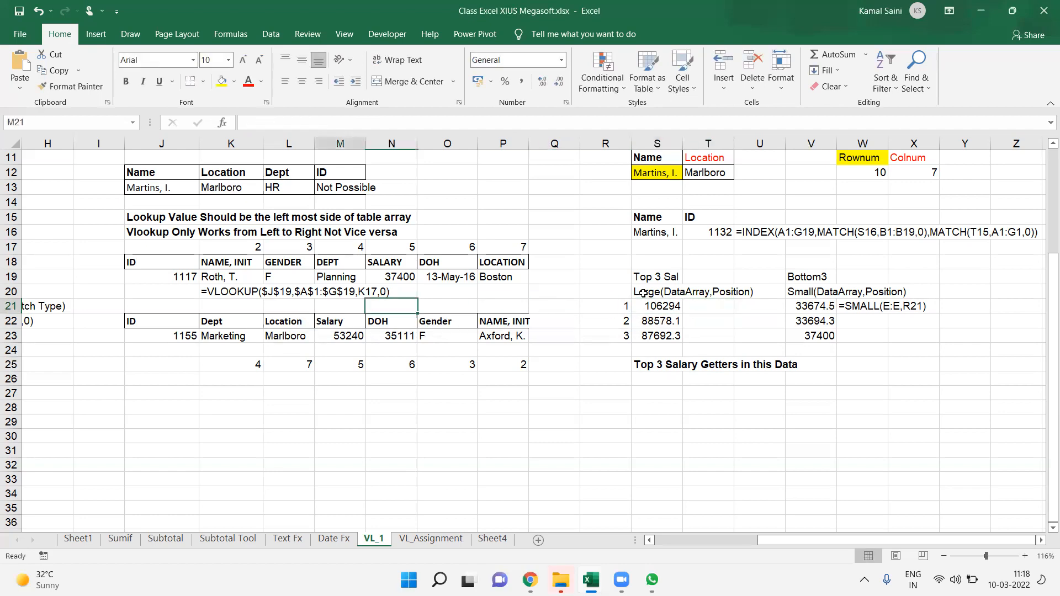
key(Up)
key(Up)
key(Up)
key(Up)
key(Up)
key(Up)
key(Up)
key(Up)
key(Up)
key(Up)
key(Up)
key(Up)
key(Up)
key(Up)
key(Up)
key(Up)
key(Up)
key(Up)
key(Up)
key(Up)
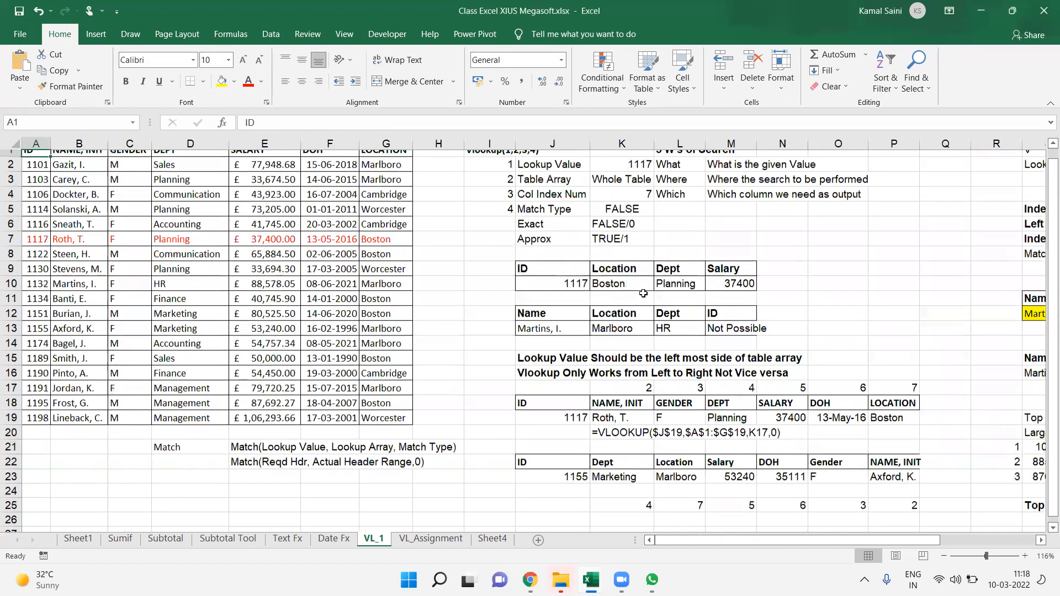
click(293, 428)
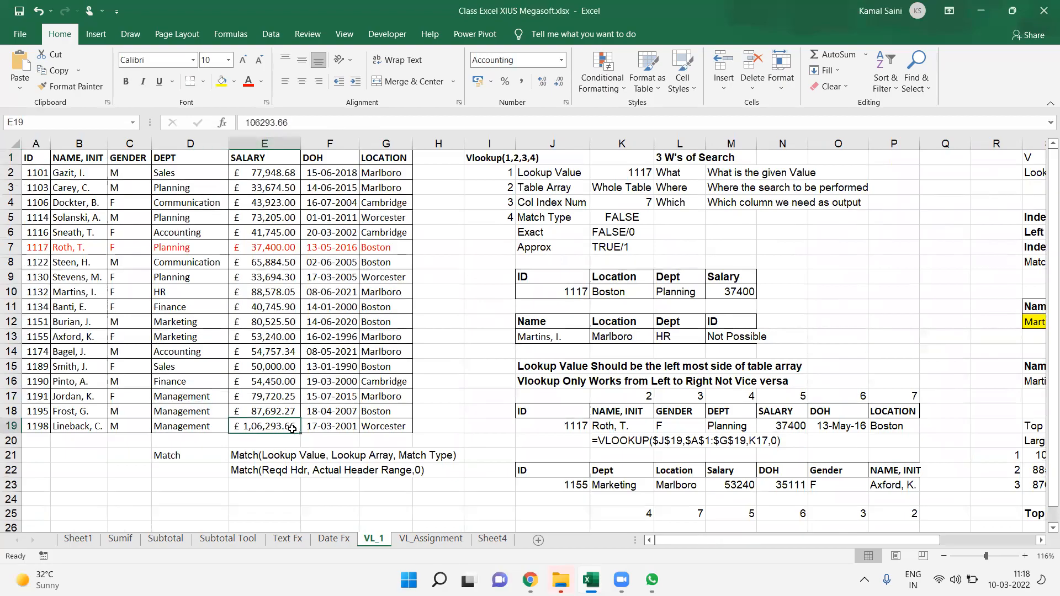
click(104, 430)
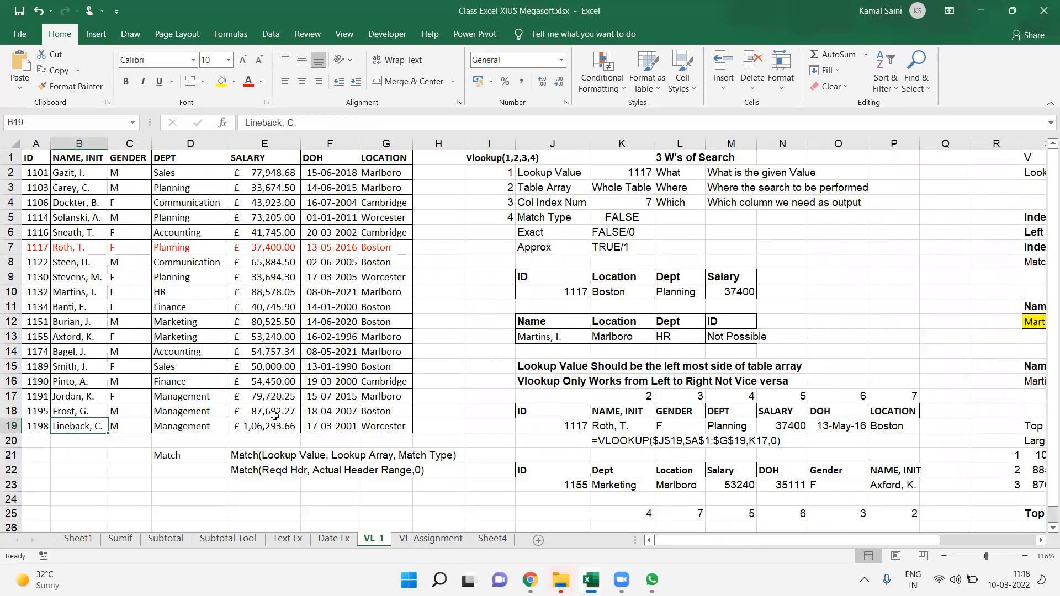
key(Right)
key(Right)
key(Right)
key(Right)
key(Right)
key(Right)
key(Right)
key(Right)
key(Right)
key(Right)
key(Right)
key(Right)
key(Right)
key(Right)
key(Right)
key(Right)
key(Right)
key(Right)
key(Right)
key(Right)
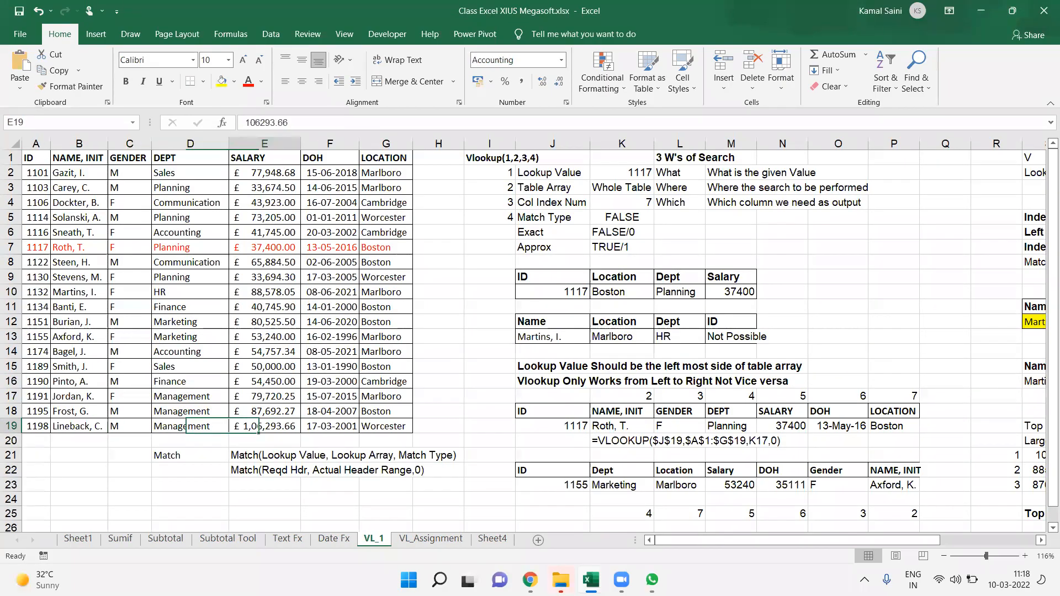
key(Right)
key(Right)
key(Right)
key(Right)
key(Right)
key(Right)
key(Down)
key(Down)
key(Down)
key(Down)
key(Down)
key(Down)
key(Down)
key(Down)
key(Down)
key(Down)
key(Down)
key(Down)
key(Down)
key(Down)
key(Down)
key(Down)
key(Down)
key(Down)
key(Down)
key(Down)
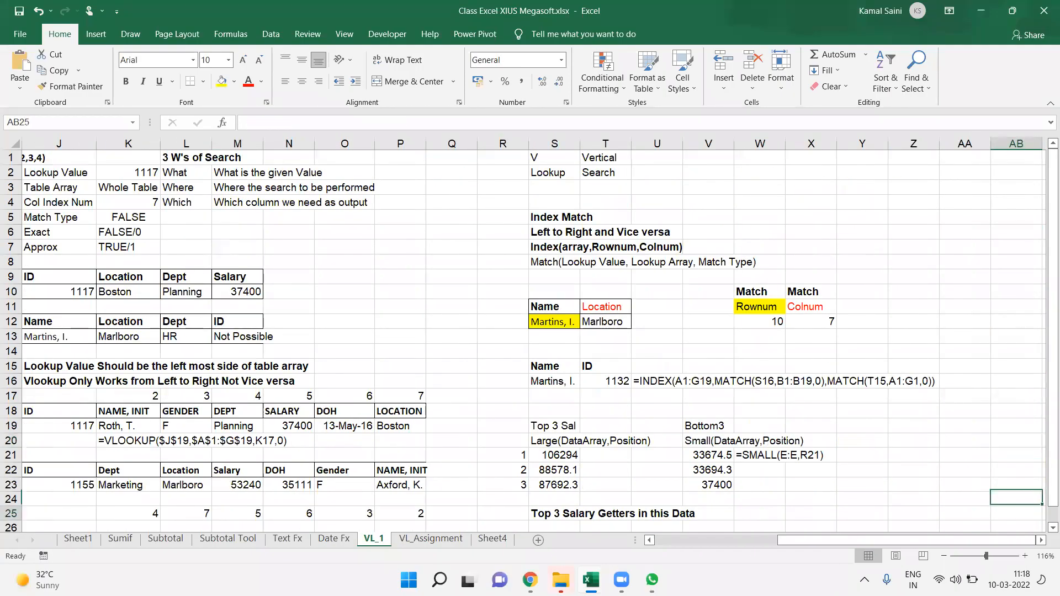
Enter the formula =INDEX(A1:G19,MATCH(S21,E:E,0),2) in T21 to return the top earner's name.
click(601, 274)
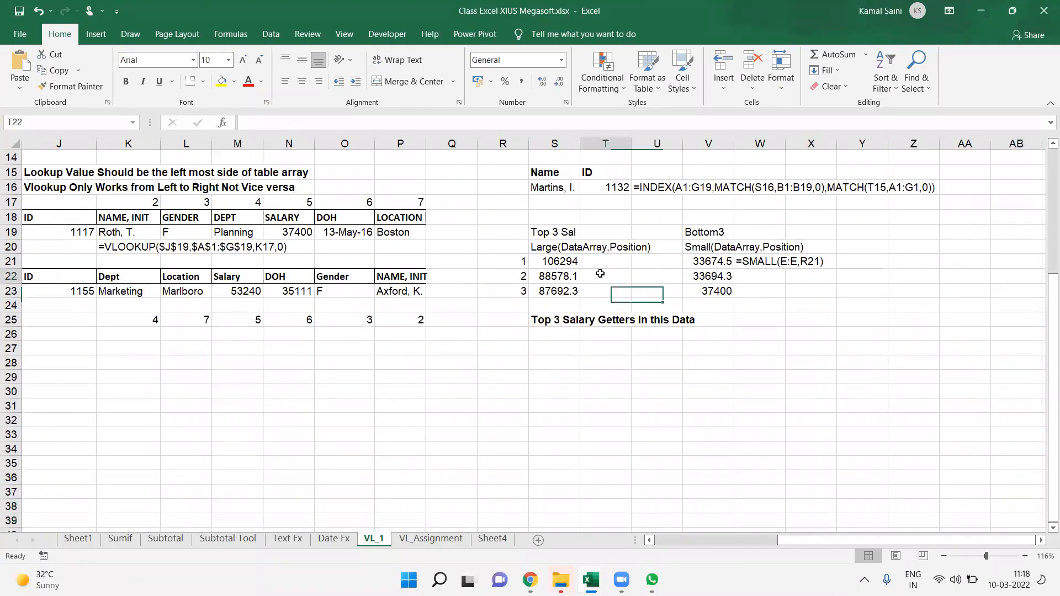
key(Up)
text(=indes)
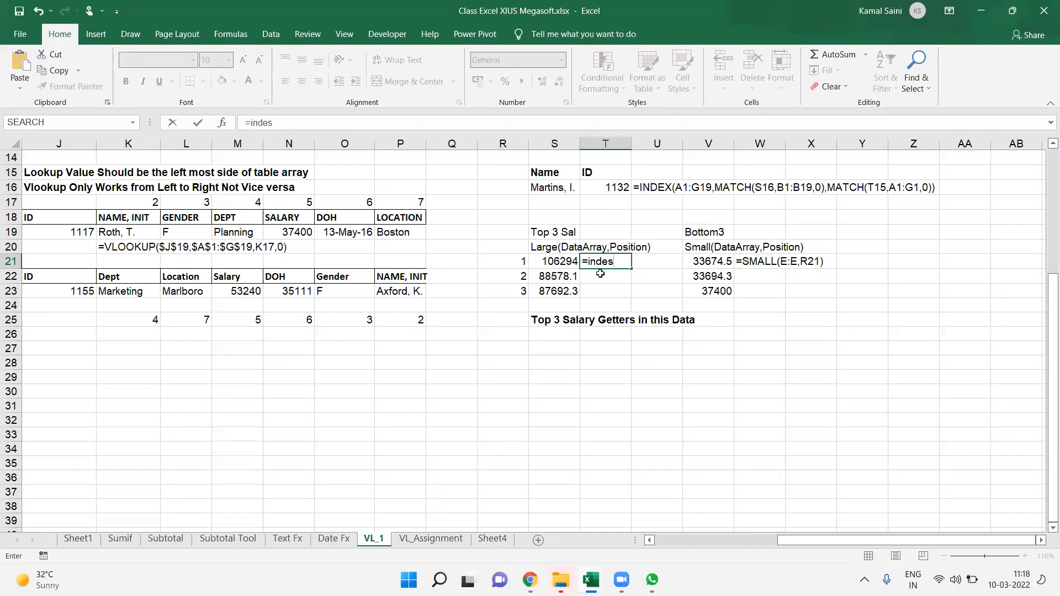
key(BackSpace)
text(x)
key(Tab)
text(A1:G19,mat)
key(Tab)
key(Left)
text(,)
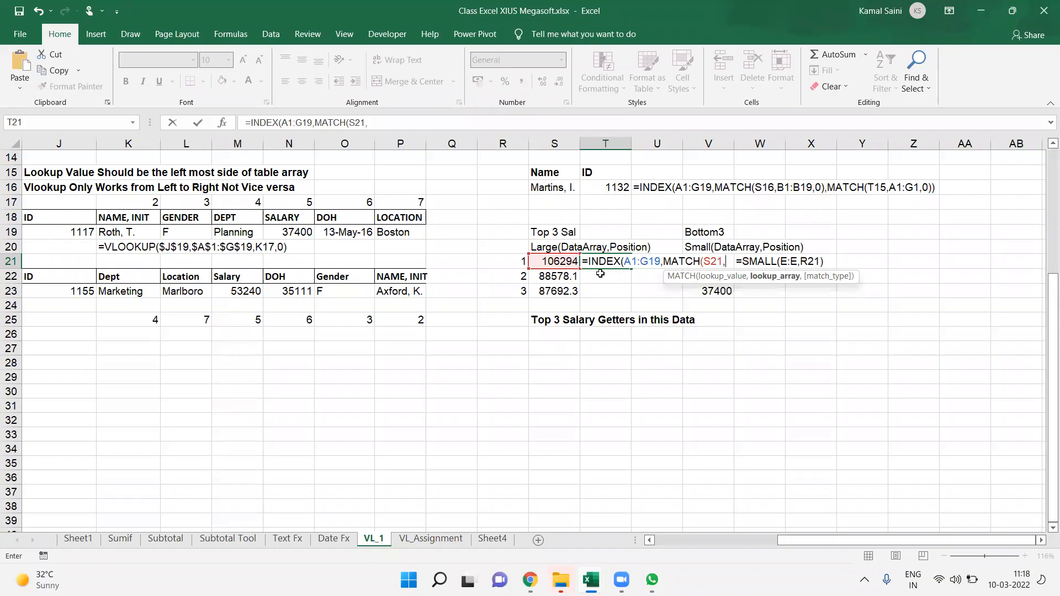
text(E:E)
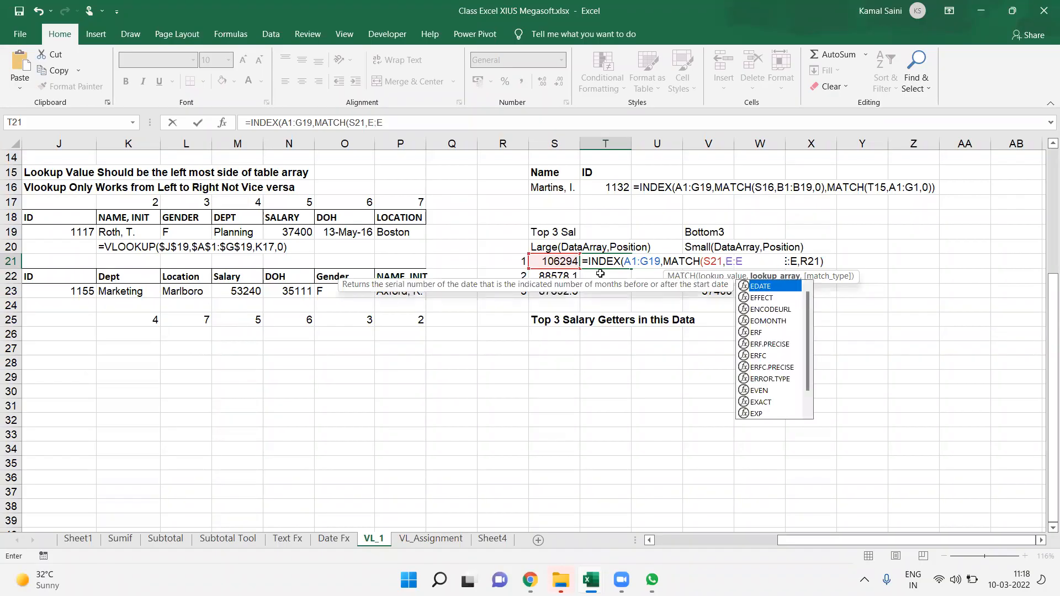
text(,0),2)
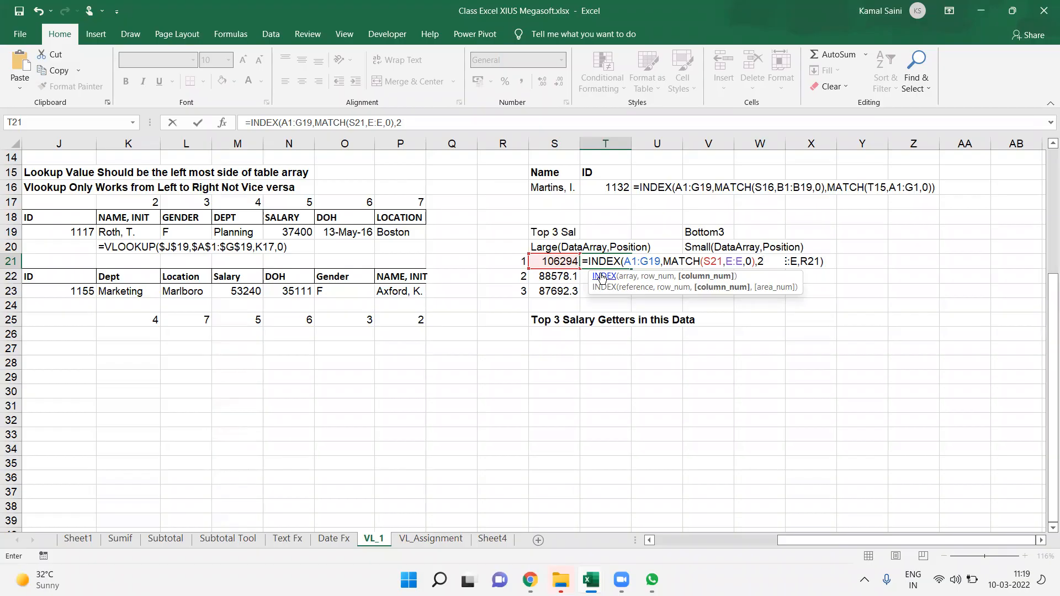
text())
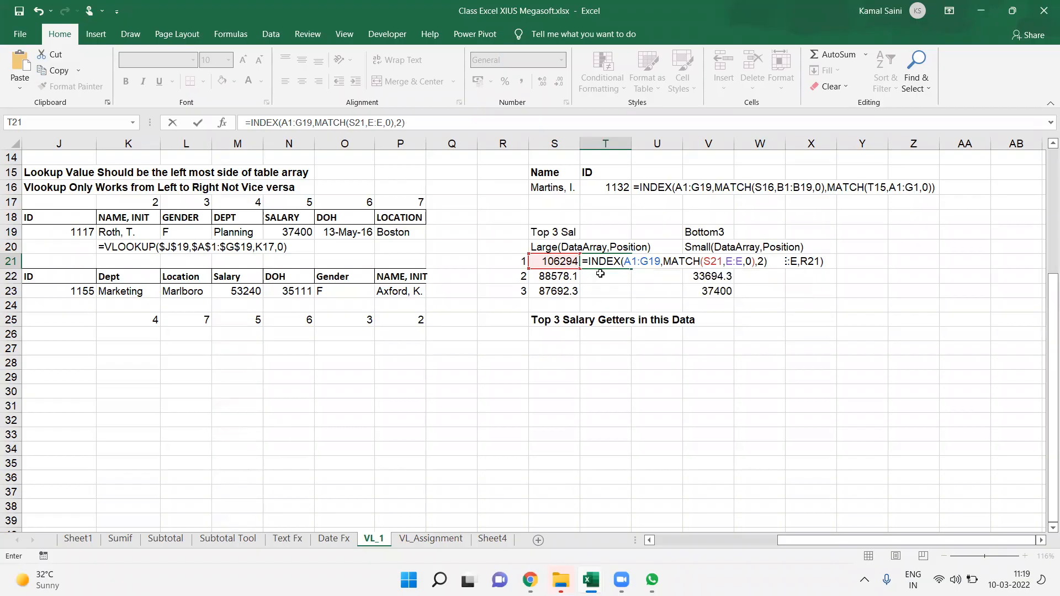
key(ctrl+Return)
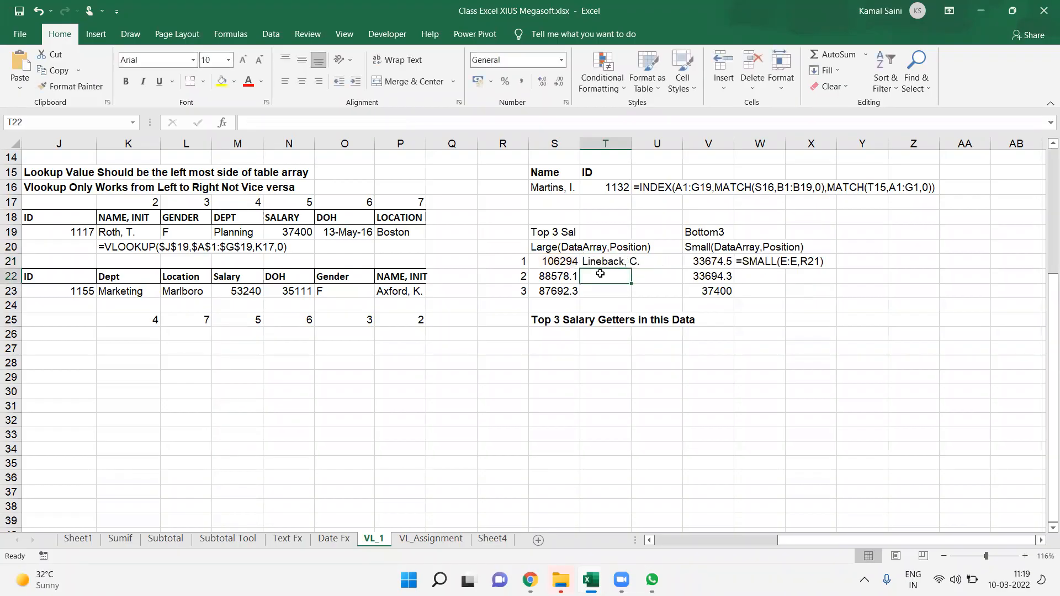
Fill the name lookup formula with relative array A1:G19 from T21 down to T23.
key(shift+Down)
key(shift+Down)
key(ctrl+d)
Make the INDEX array in T21 absolute as $A$1:$G$19 and fill the formula down to T23.
click(604, 263)
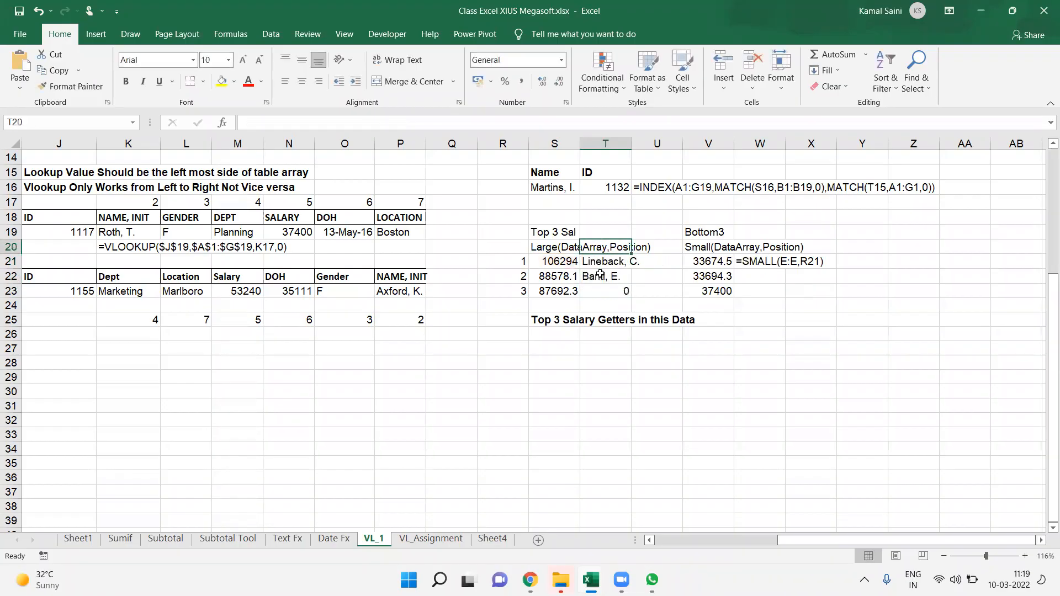
key(F2)
double_click(630, 262)
key(F4)
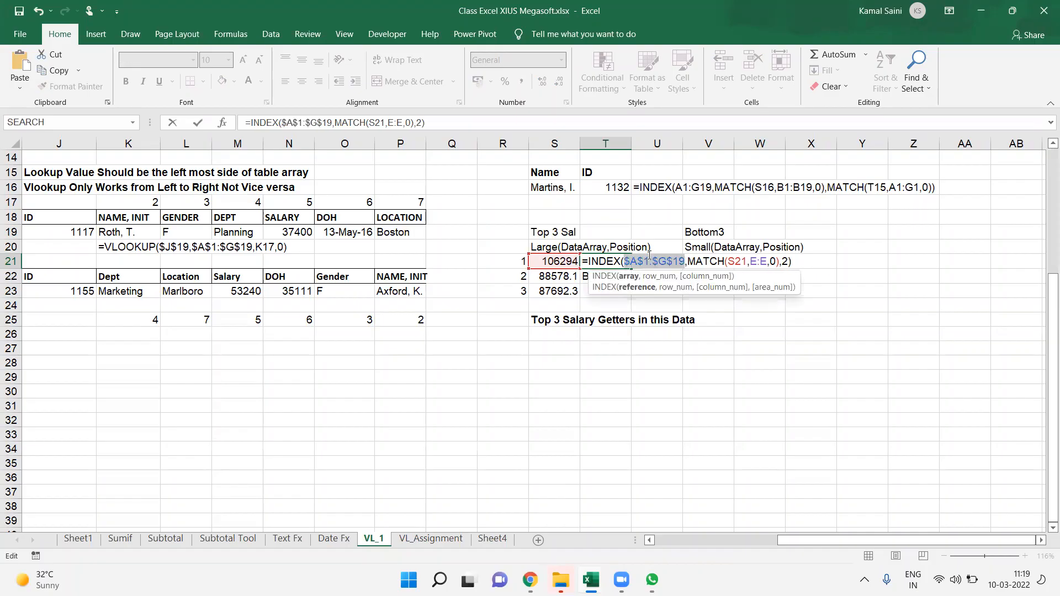
key(ctrl+Return)
key(shift+Down)
key(shift+Down)
key(ctrl+d)
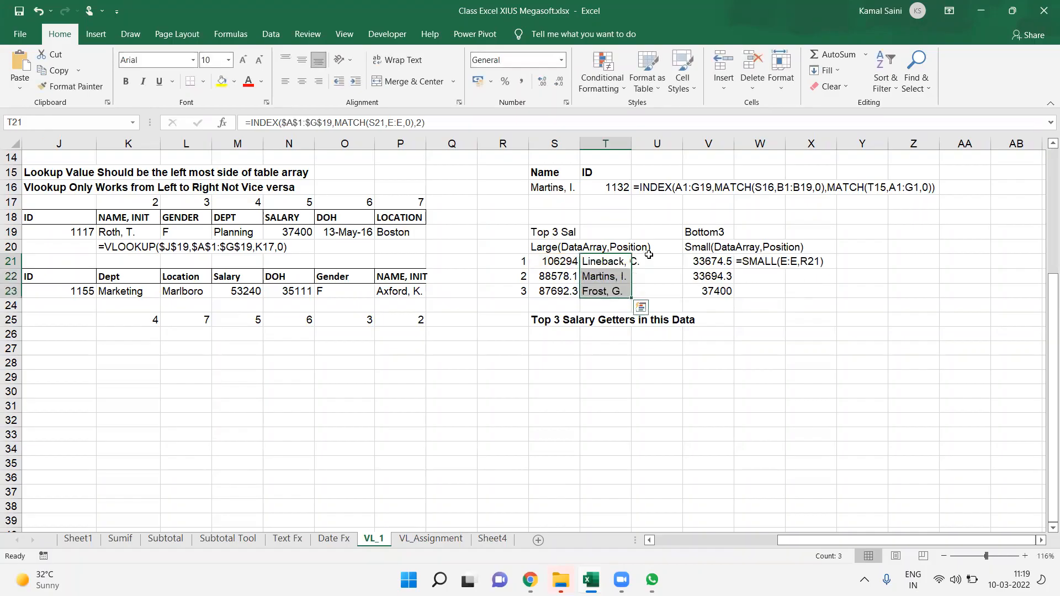
Examine the INDEX and MATCH arguments of the formula in T21.
key(F2)
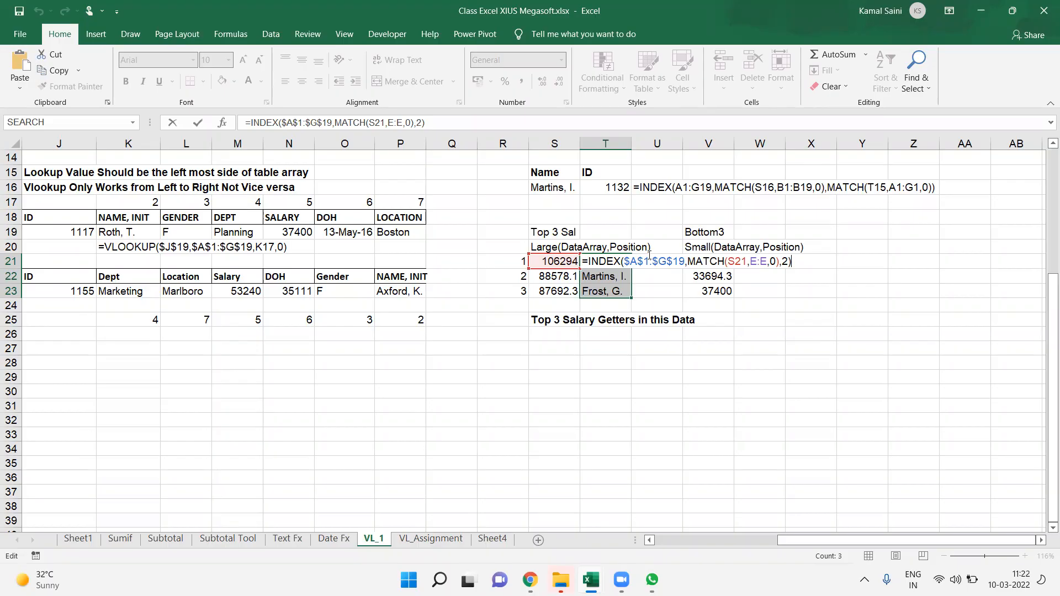
key(XF86AudioRaiseVolume)
click(655, 261)
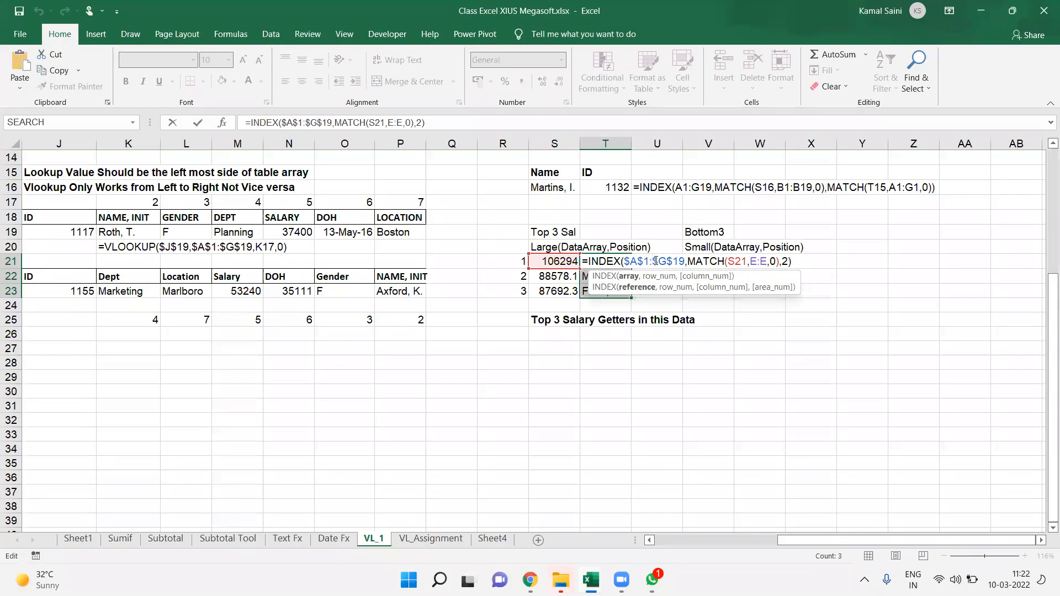
key(Return)
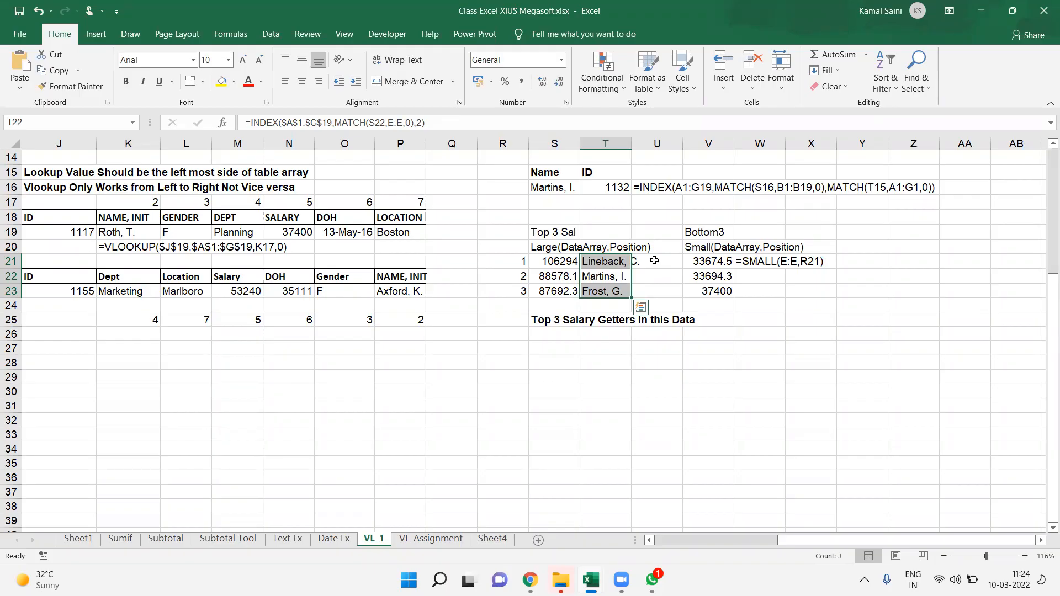
key(Up)
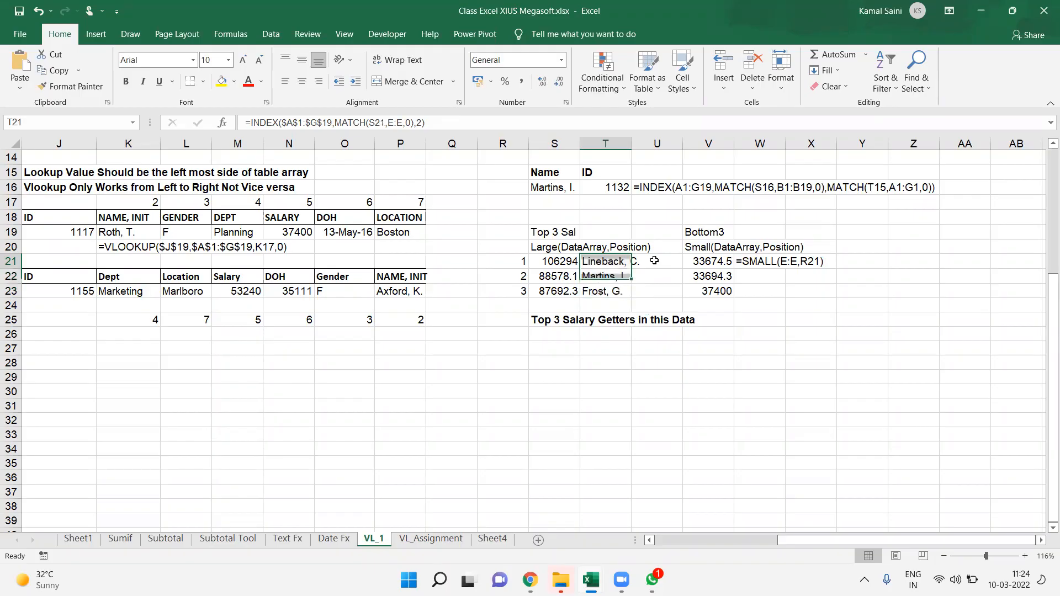
key(F2)
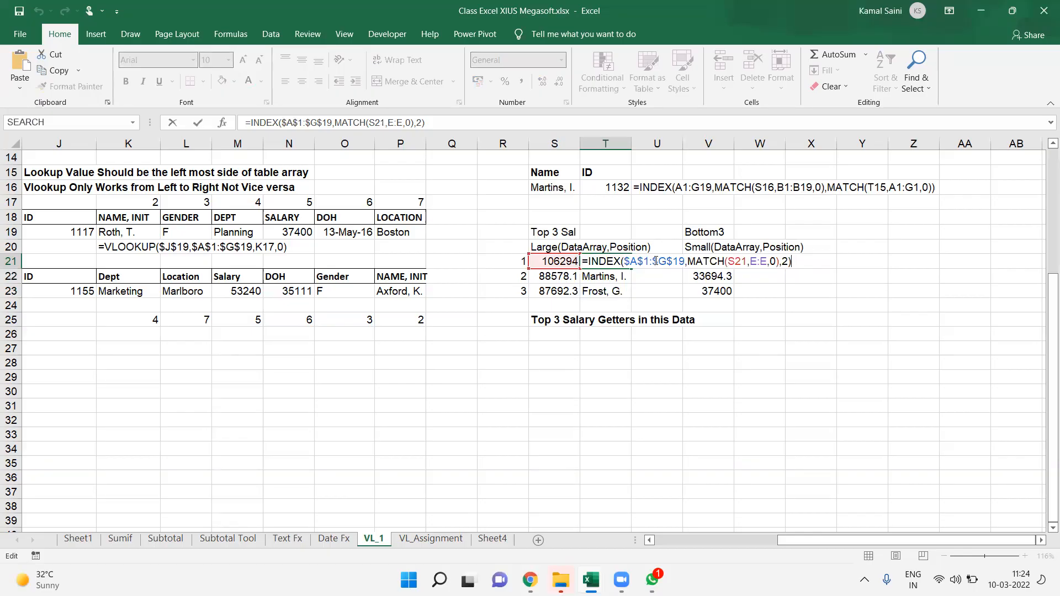
key(Escape)
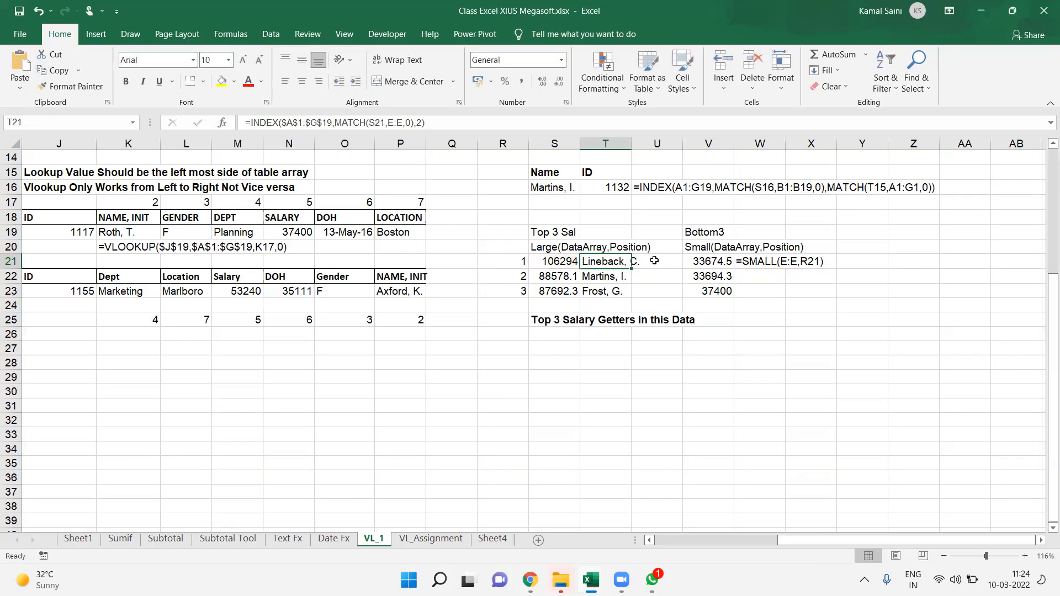
Copy the full formula text of T21 into W21, replacing the FORMULATEXT formula there.
double_click(607, 261)
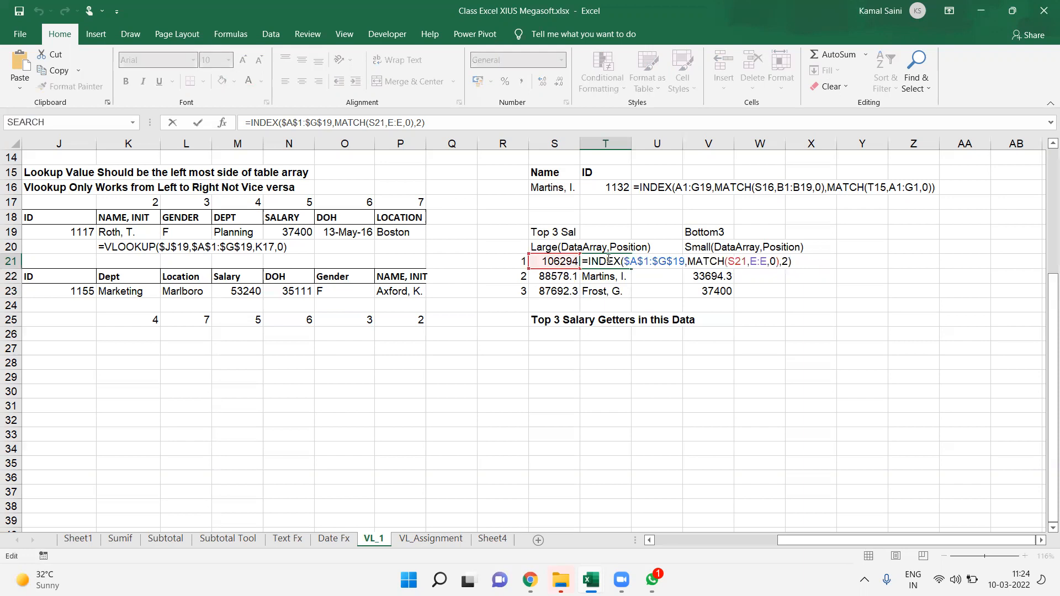
drag(584, 261, 818, 262)
key(ctrl+c)
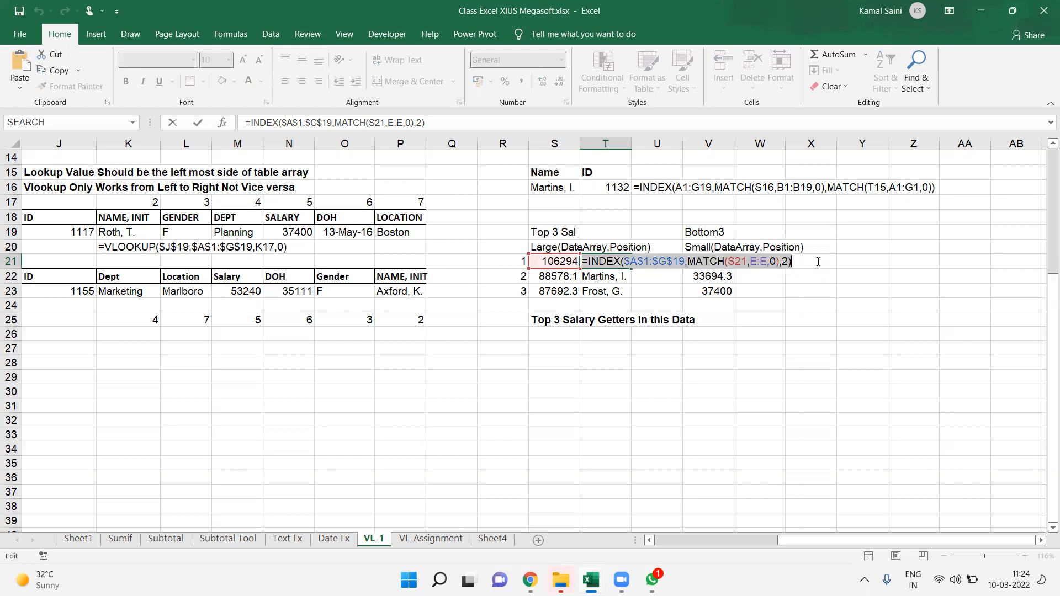
key(Tab)
key(Tab)
key(Tab)
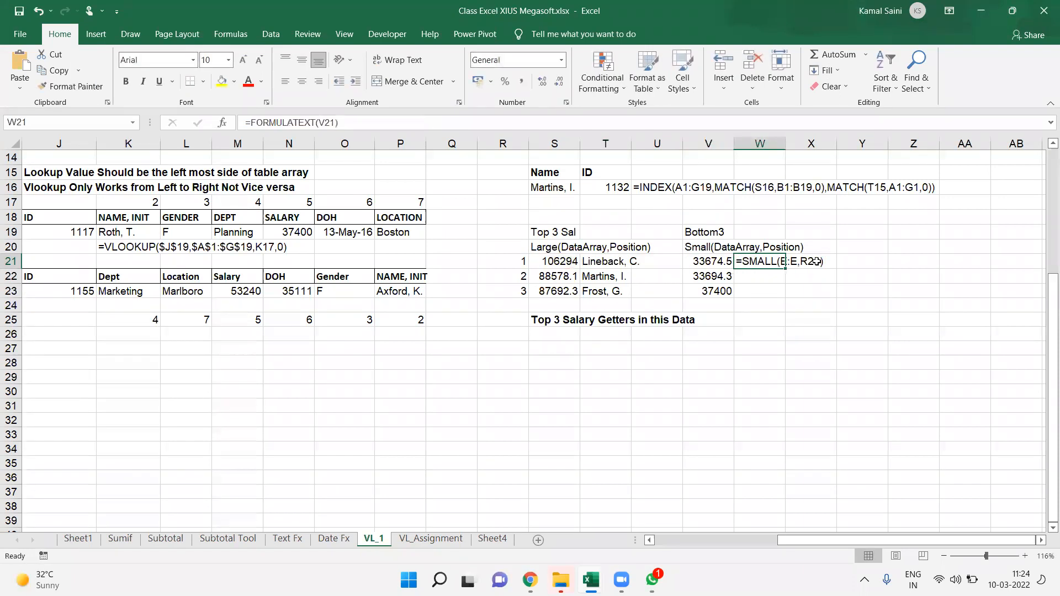
key(ctrl+v)
Change the MATCH lookup value in W21's formula to V21.
key(F2)
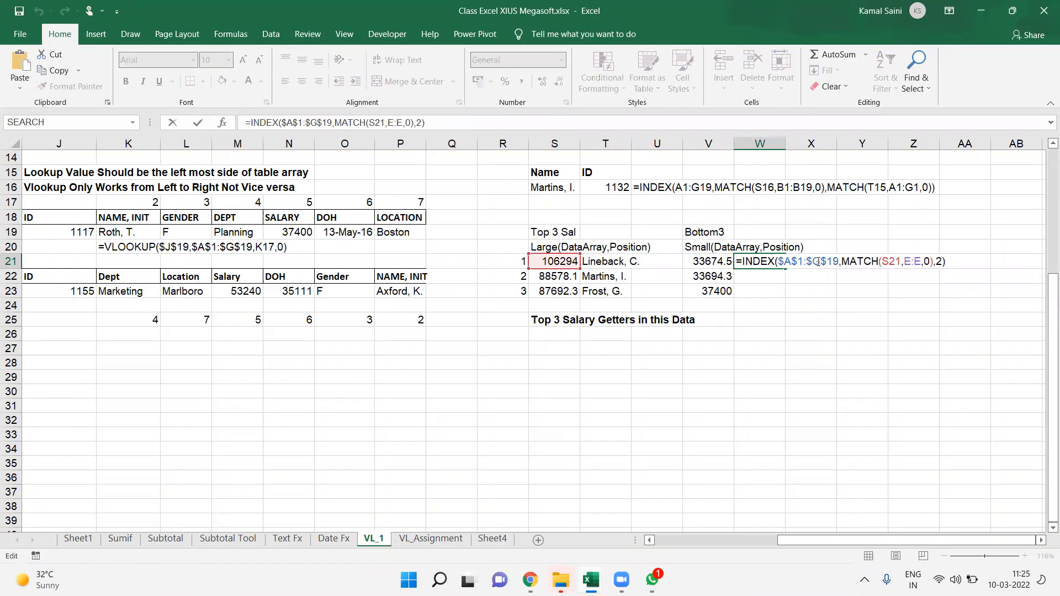
click(708, 262)
click(716, 261)
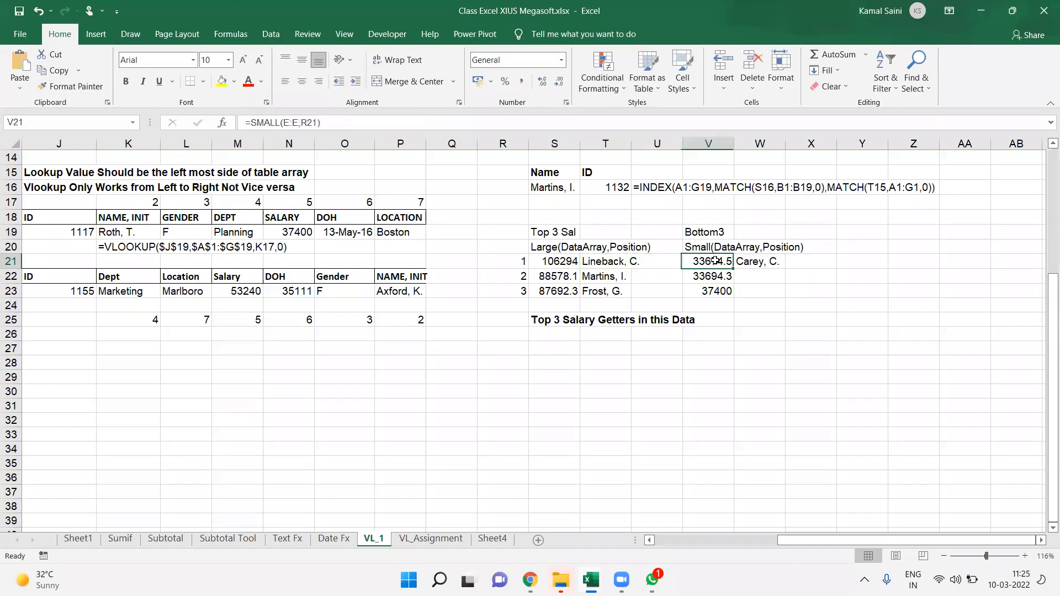
Fill the name lookup formula from W21 down to W23 for the bottom three salaries.
key(Right)
key(shift+Down)
key(shift+Down)
key(ctrl+d)
Open the formula in W21 to examine its INDEX and MATCH arguments.
key(Down)
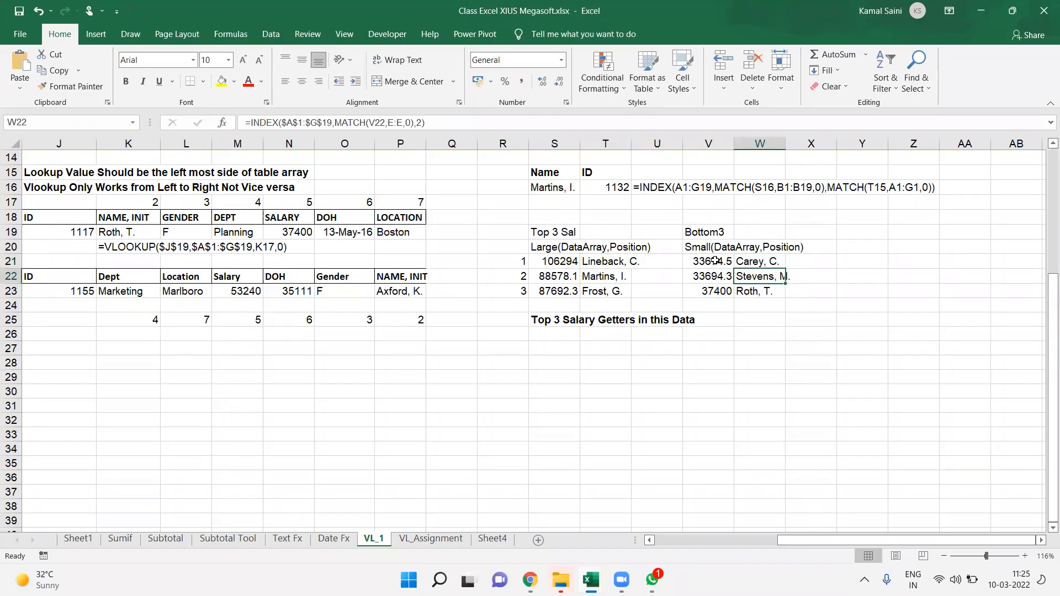
key(Up)
key(F2)
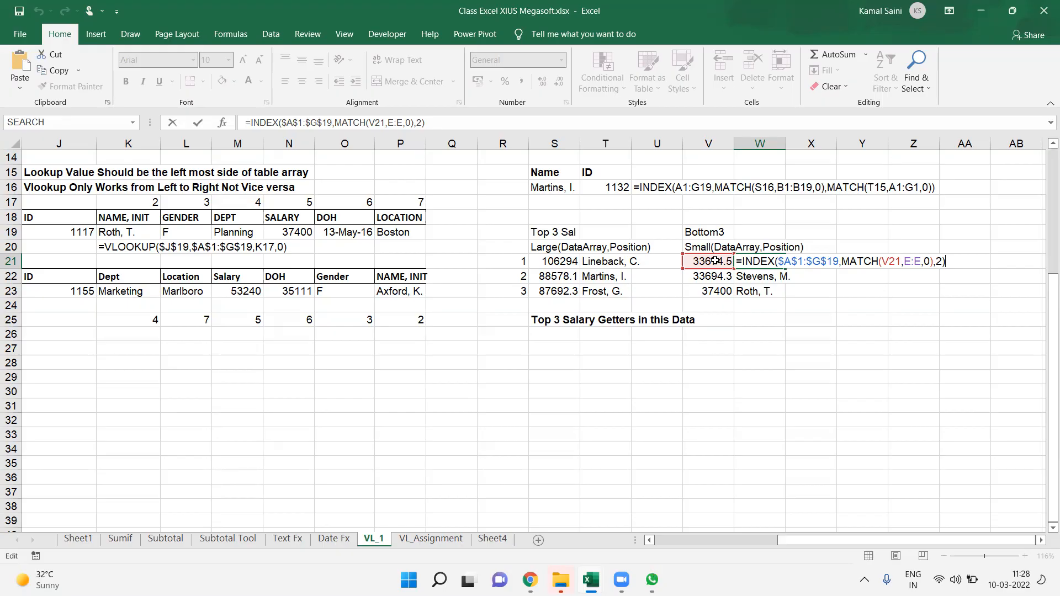
Try replacing the MATCH lookup value in T21's INDEX formula with ROWS(R21:R21).
key(Return)
key(Return)
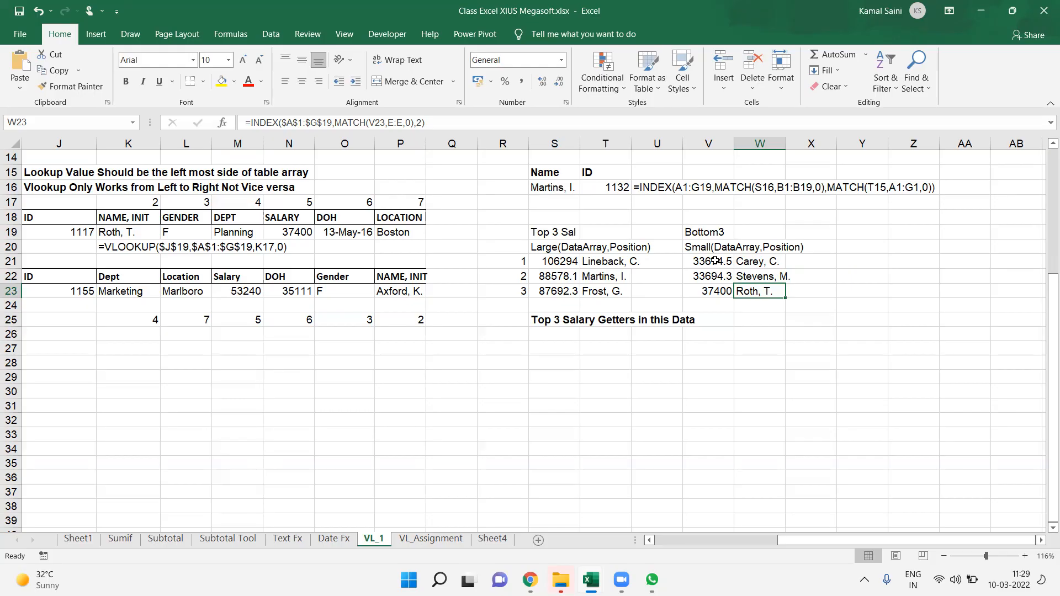
click(607, 260)
key(F2)
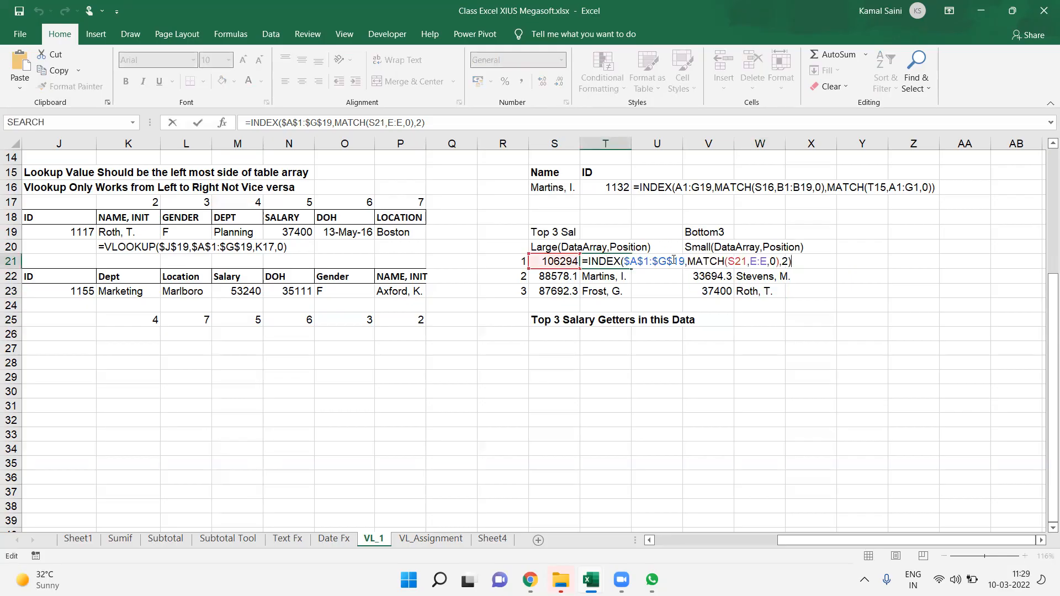
click(744, 260)
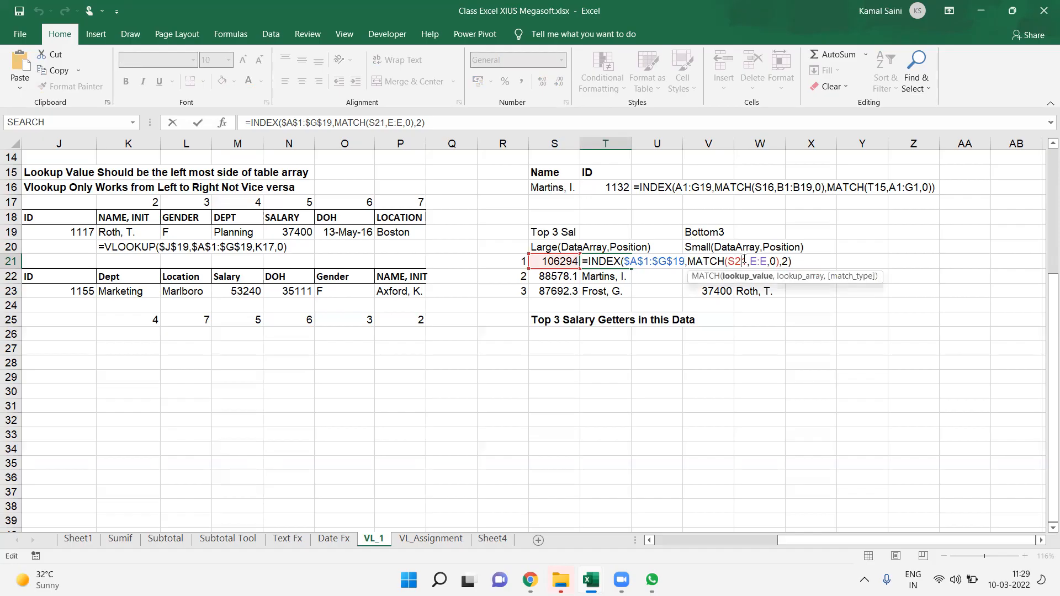
key(BackSpace)
key(Delete)
key(BackSpace)
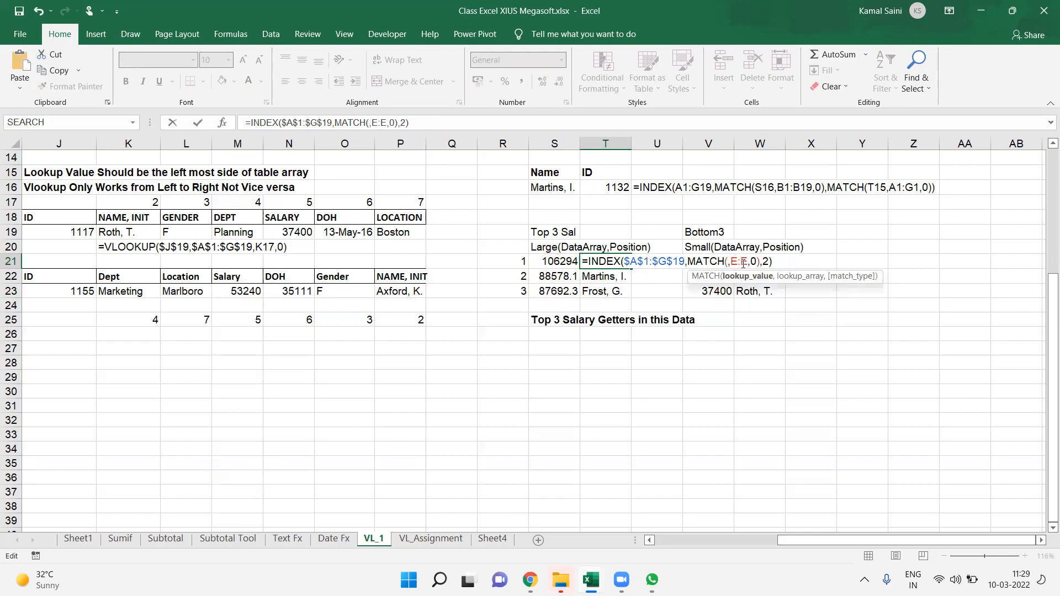
text(ROW()
key(BackSpace)
text(S()
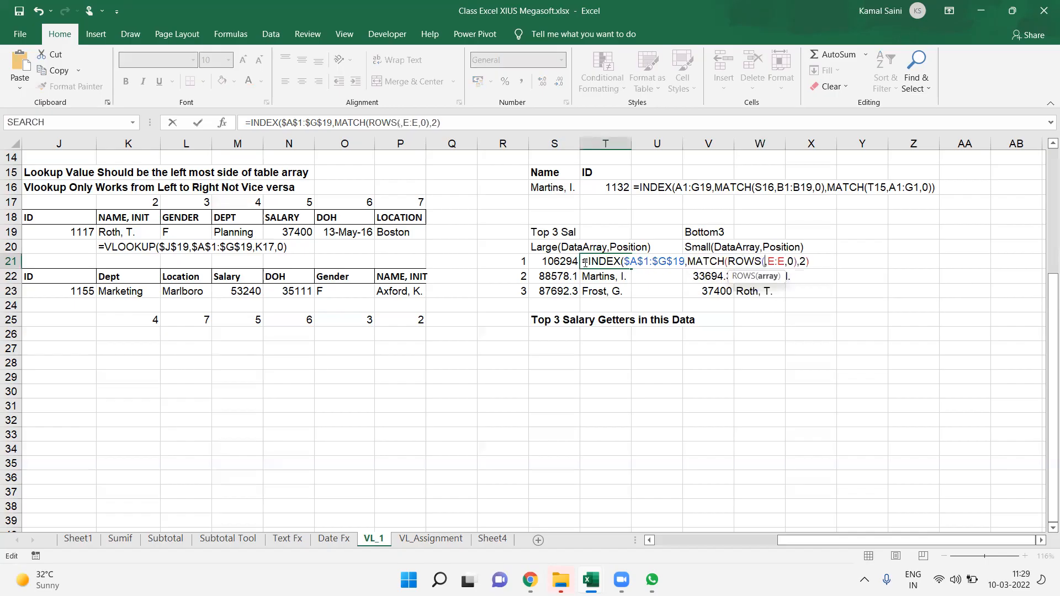
click(504, 257)
key(F8)
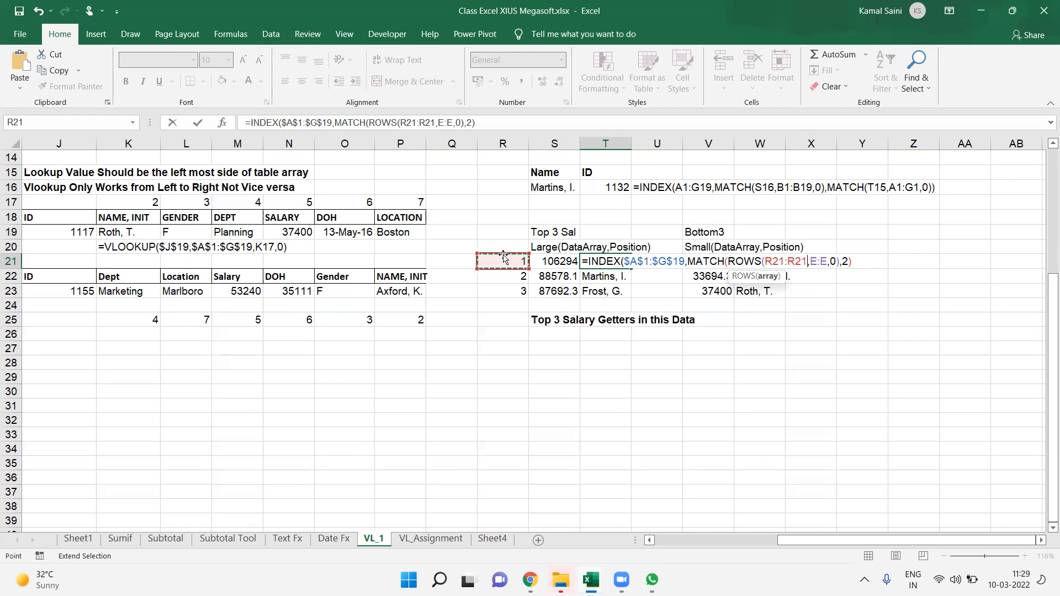
text())
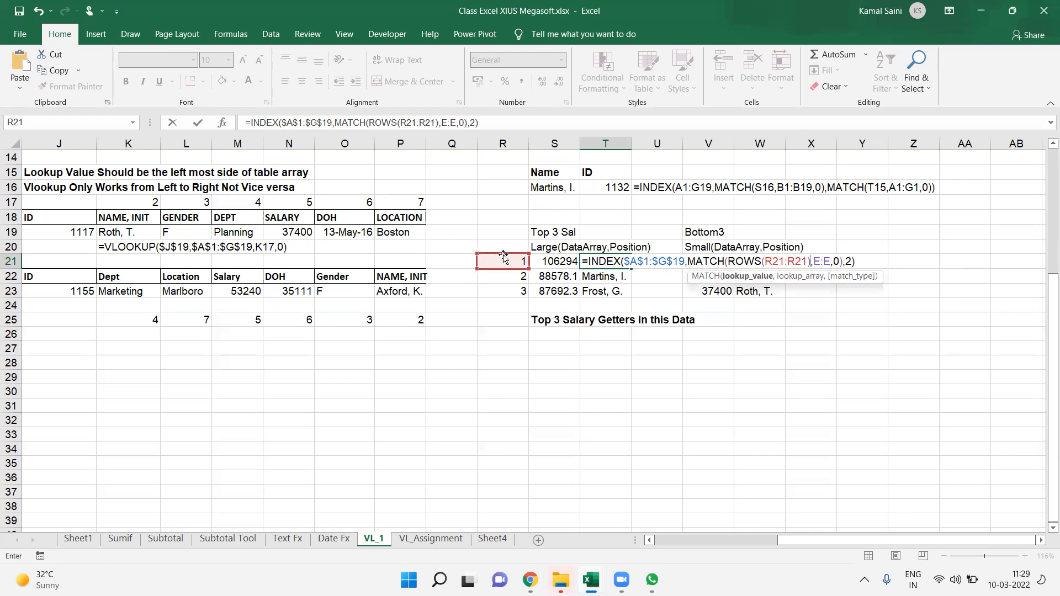
Make the first reference of the ROWS range in T21 absolute as $R$21 and enter the formula.
click(766, 261)
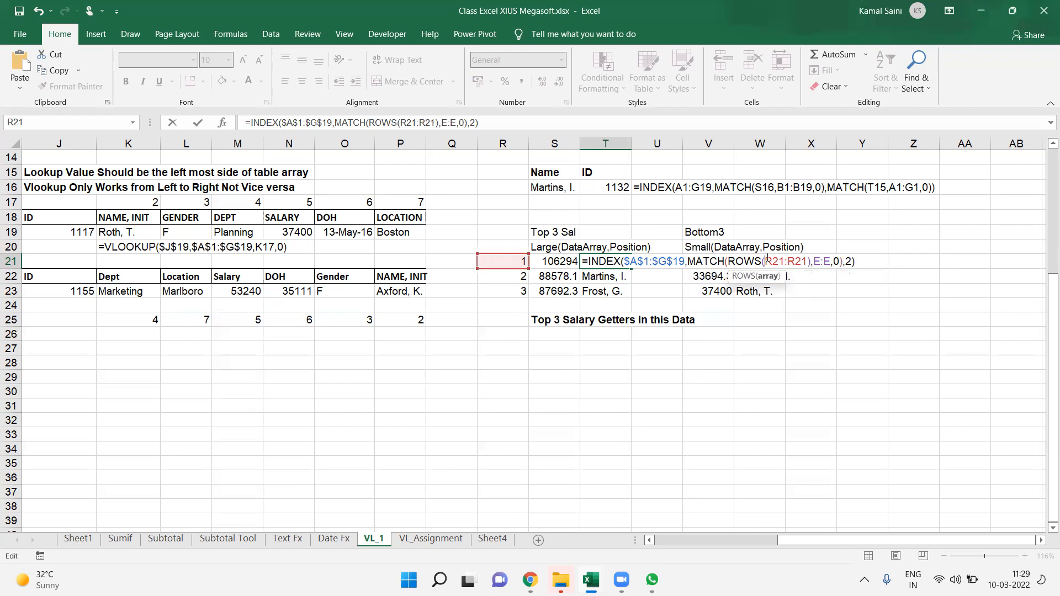
key(F4)
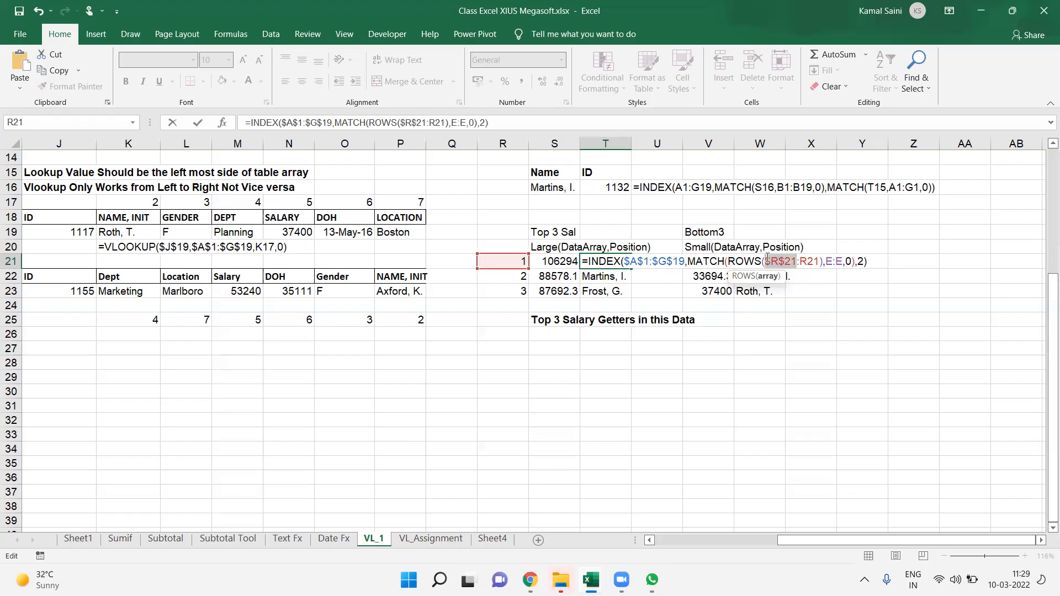
key(Return)
key(Up)
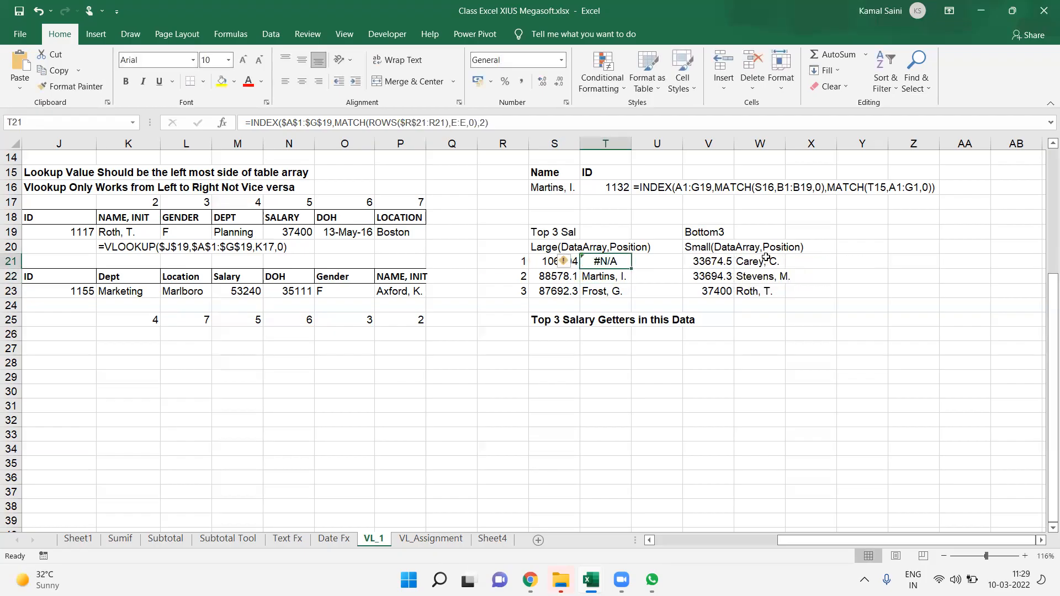
key(F2)
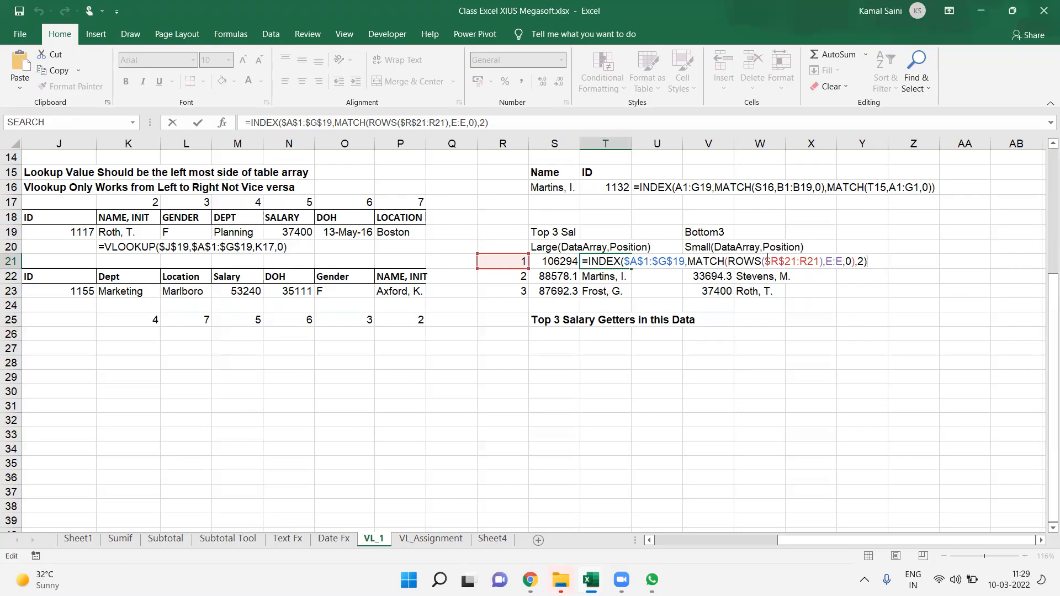
key(Escape)
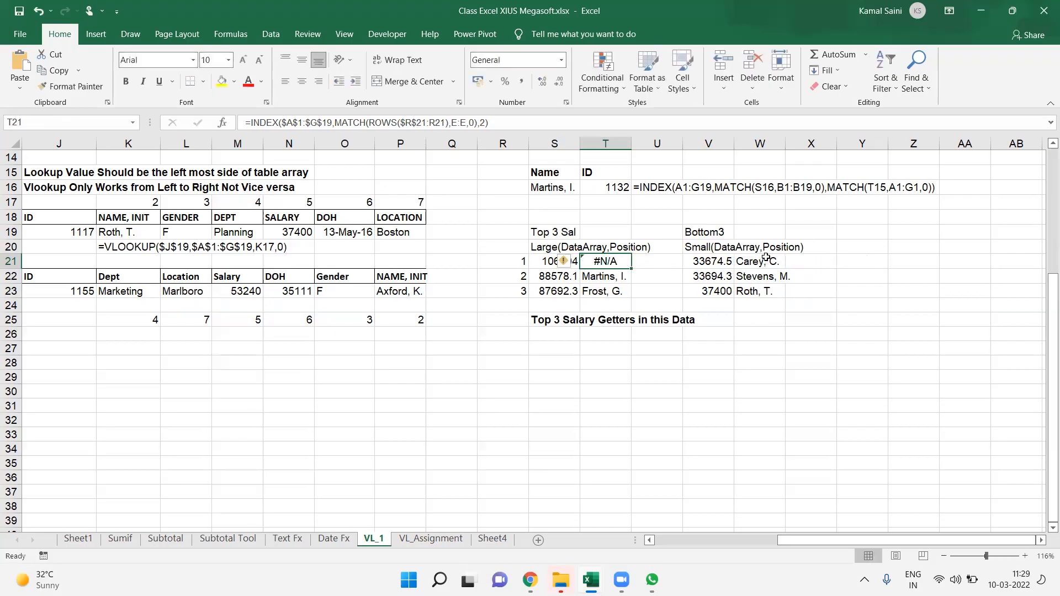
Undo the ROWS edit in T21's formula and go to S21.
key(Left)
key(F2)
key(ctrl+Return)
key(Right)
key(Left)
Replace the position argument in S21's LARGE formula with ROWS over the range R21:R21.
key(F2)
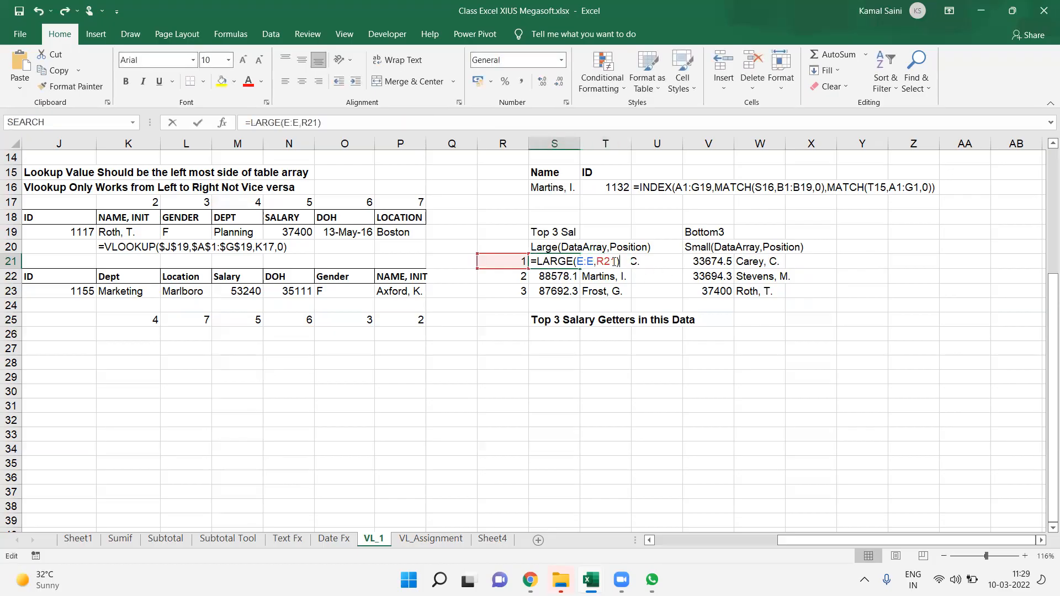
drag(604, 261, 599, 261)
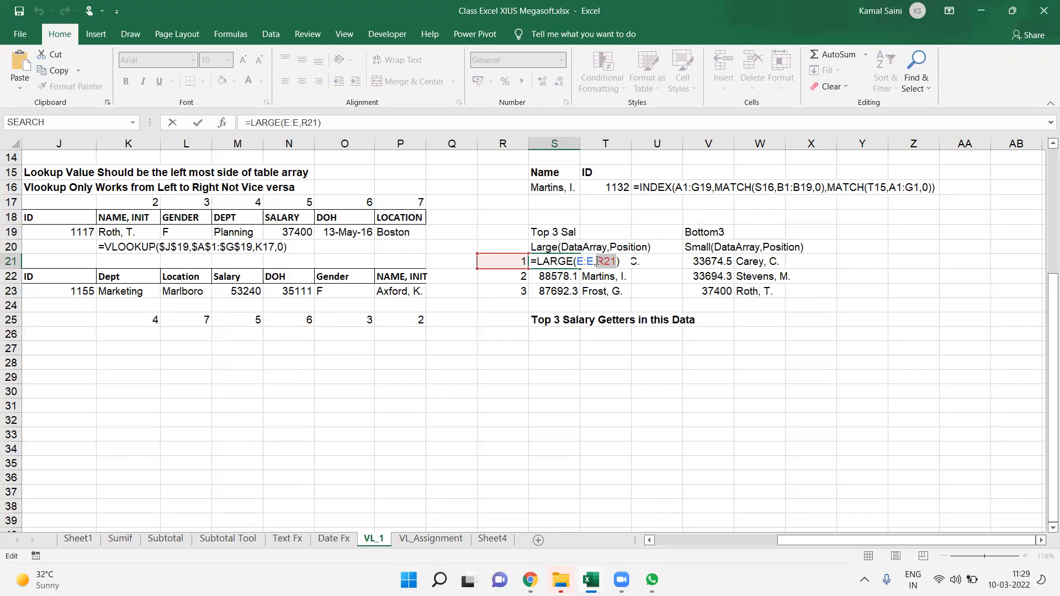
text(ROW()
key(BackSpace)
text(S()
click(509, 266)
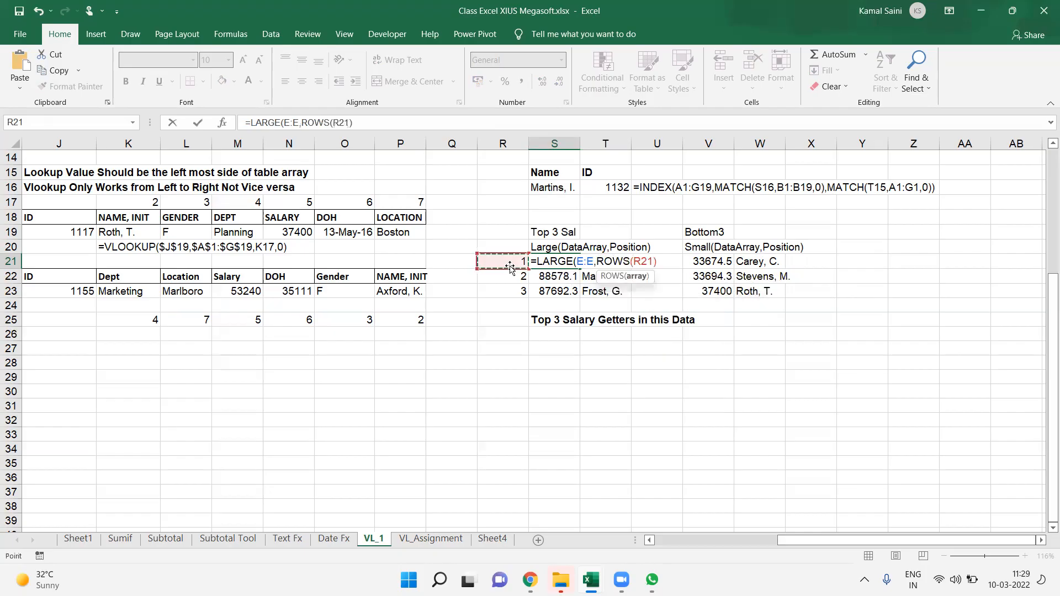
key(F8)
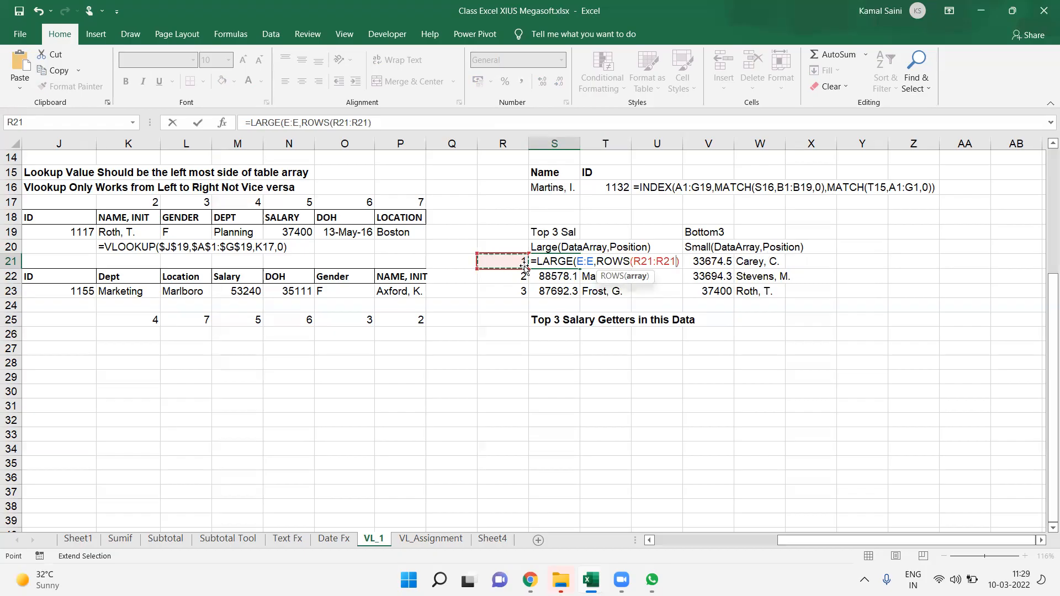
Lock the range start as $R$21 and complete S21's formula as =LARGE(E:E,ROWS($R$21:R21)).
drag(678, 261, 636, 260)
click(636, 260)
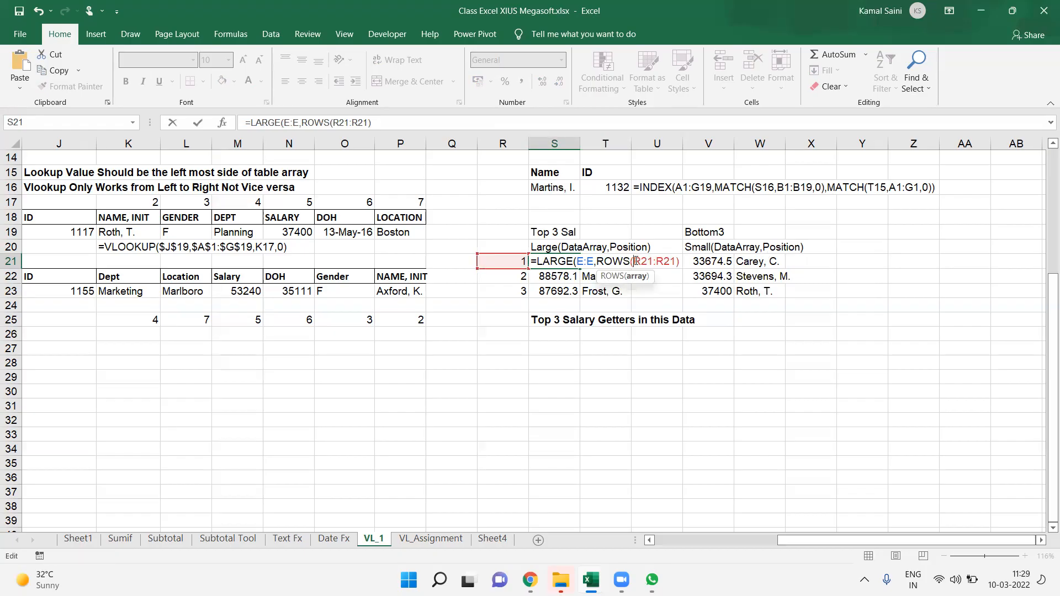
key(F4)
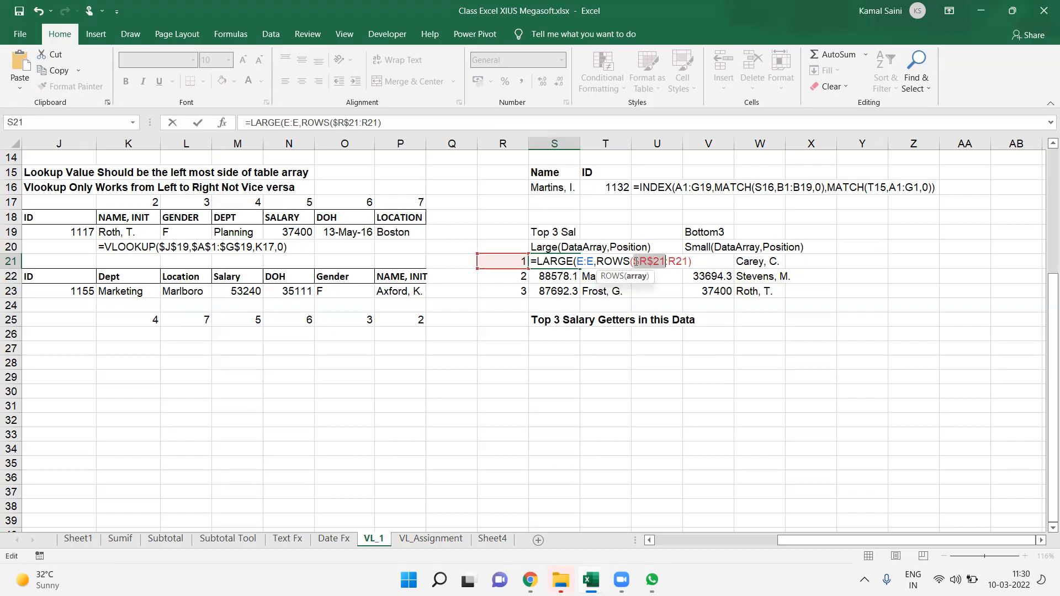
key(End)
text())
key(Return)
Fill the LARGE formula with the ROWS position from S21 down to S23.
key(Up)
key(shift+Down)
key(shift+Down)
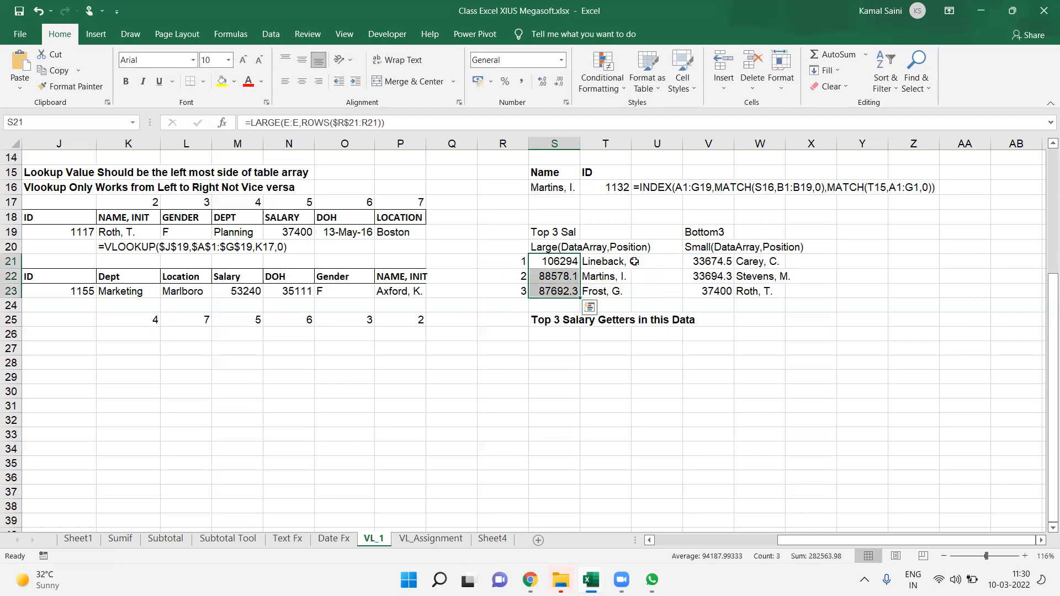
Delete the helper position numbers from R21:R23.
key(Left)
key(shift+Down)
key(shift+Down)
key(Delete)
Copy the ROWS($R$21:R21) expression from S21's LARGE formula for use in the SMALL formula.
key(Right)
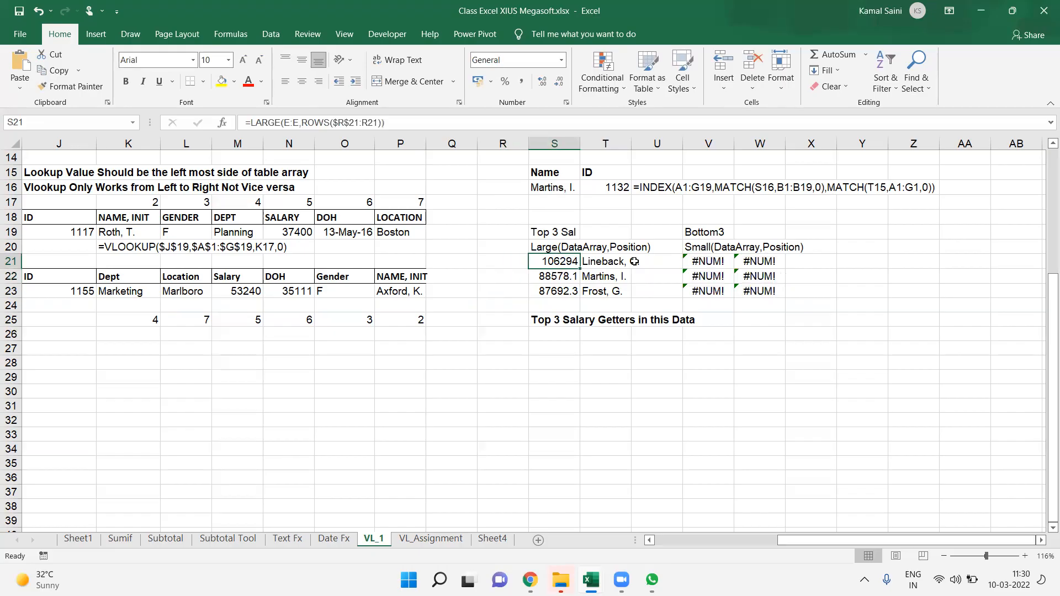
key(Right)
key(Right)
key(Right)
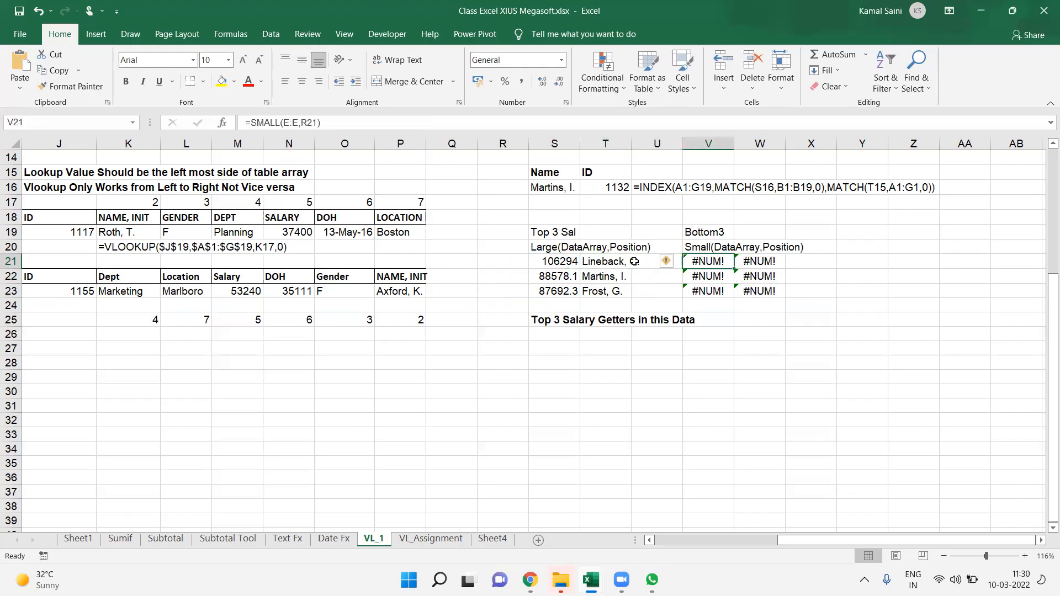
key(Left)
key(Left)
key(Left)
key(F2)
key(Left)
key(shift+Left)
key(shift+Left)
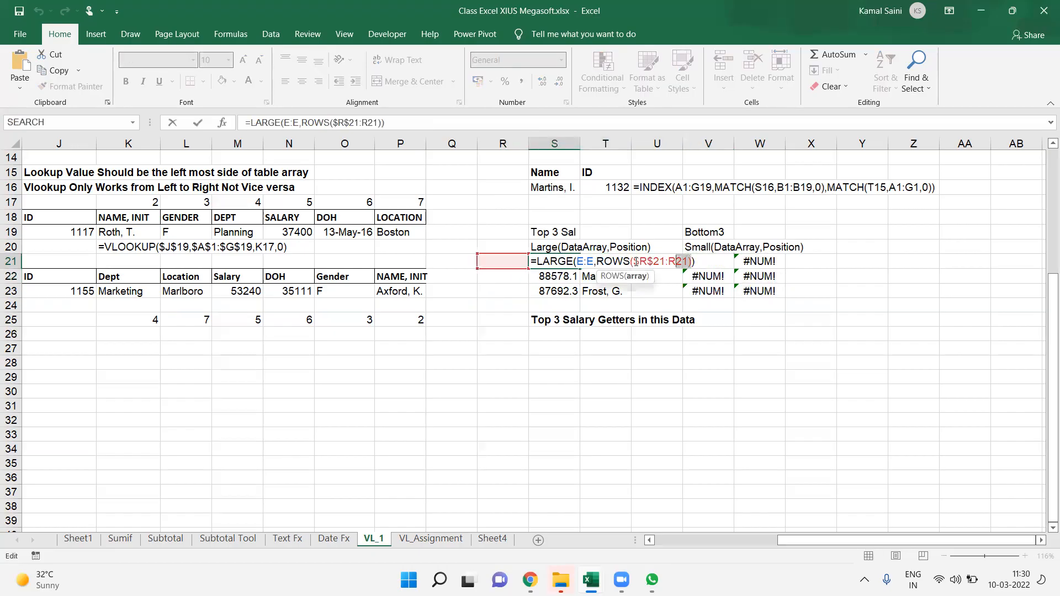
key(shift+Left)
key(shift+Left)
key(shift+Left)
key(shift+Left)
key(shift+Left)
key(shift+Left)
key(shift+Left)
key(shift+Left)
key(shift+Left)
key(shift+Left)
key(shift+Left)
key(shift+Left)
key(ctrl+c)
key(Return)
Replace the position argument R21 in V21's SMALL formula with the copied ROWS($R$21:R21).
key(Right)
key(Right)
key(Up)
key(Right)
key(F2)
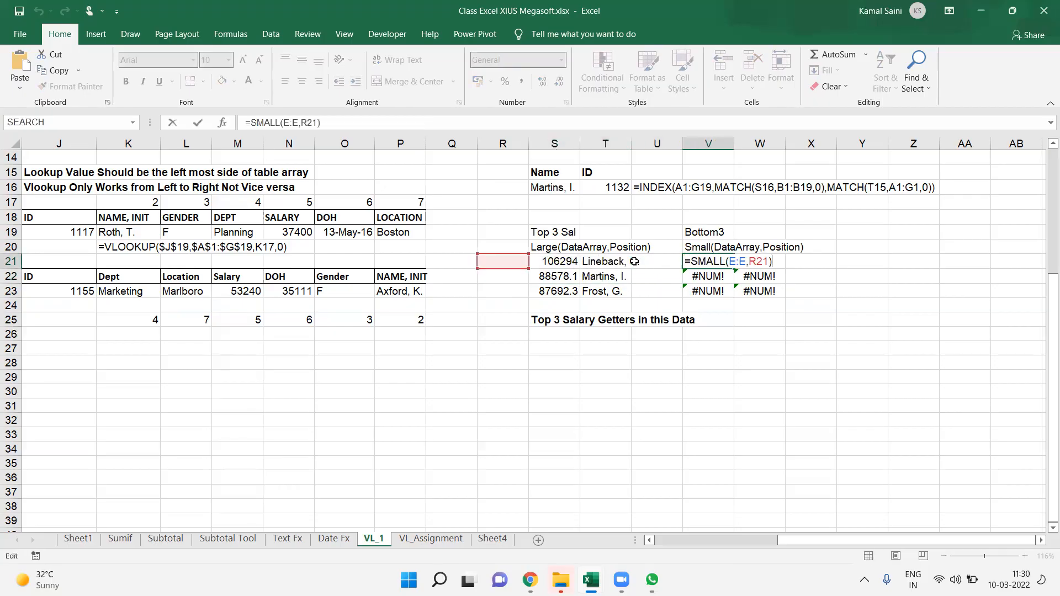
key(Left)
key(Left)
key(shift+Left)
key(shift+Left)
key(shift+Left)
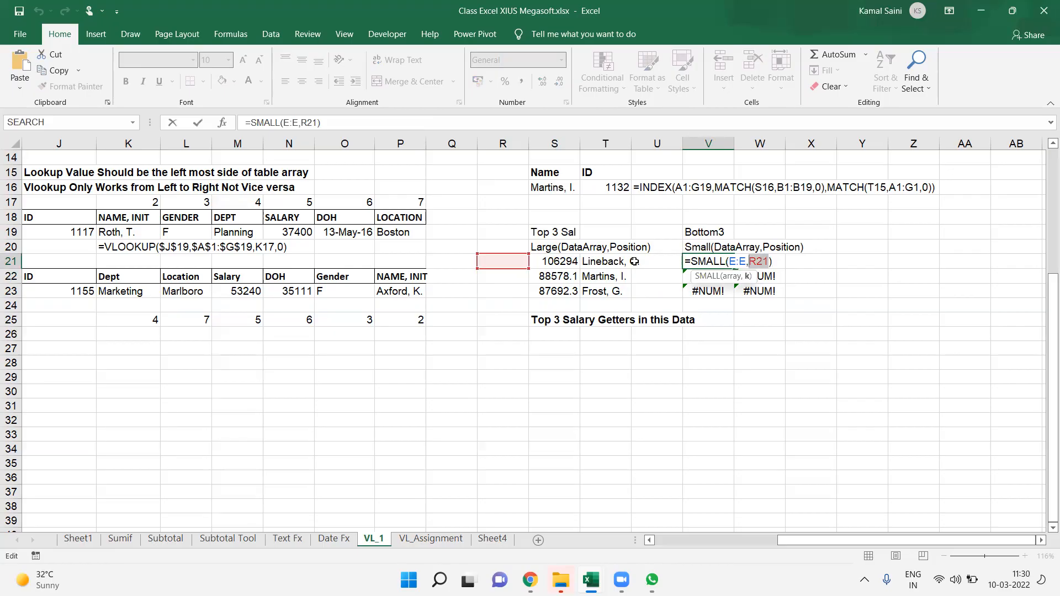
key(ctrl+v)
key(ctrl+Return)
Copy the updated SMALL formula from V21 into V22:V23.
key(ctrl+c)
key(Down)
key(shift+Down)
key(ctrl+v)
key(Escape)
Start a formula in S27 from the copied expression, =ROWS($R$21:R21).
key(Down)
key(Down)
key(Down)
key(Left)
key(Left)
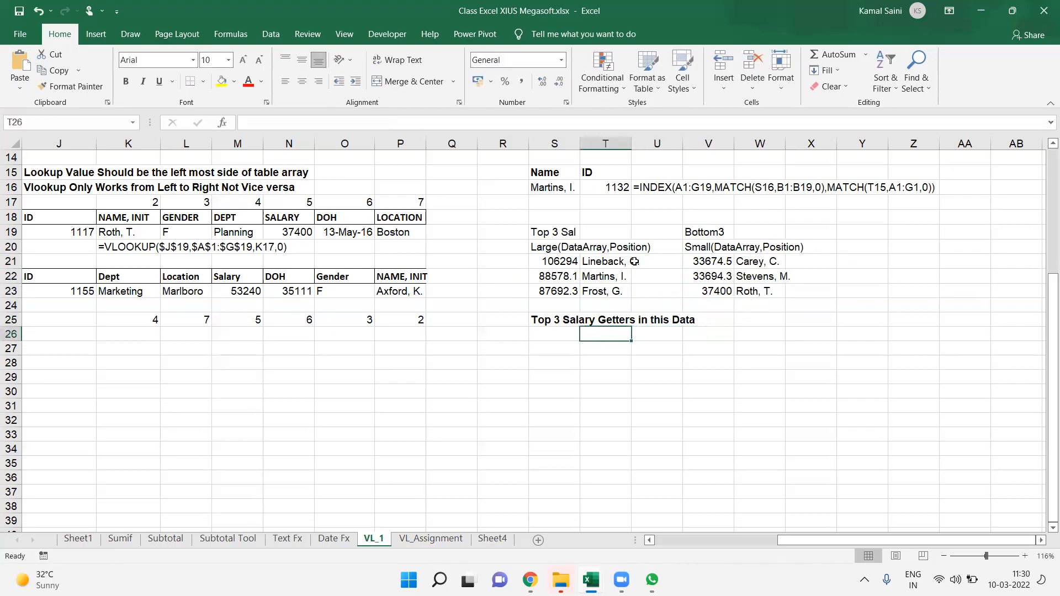
key(Down)
key(Left)
text(=)
key(ctrl+v)
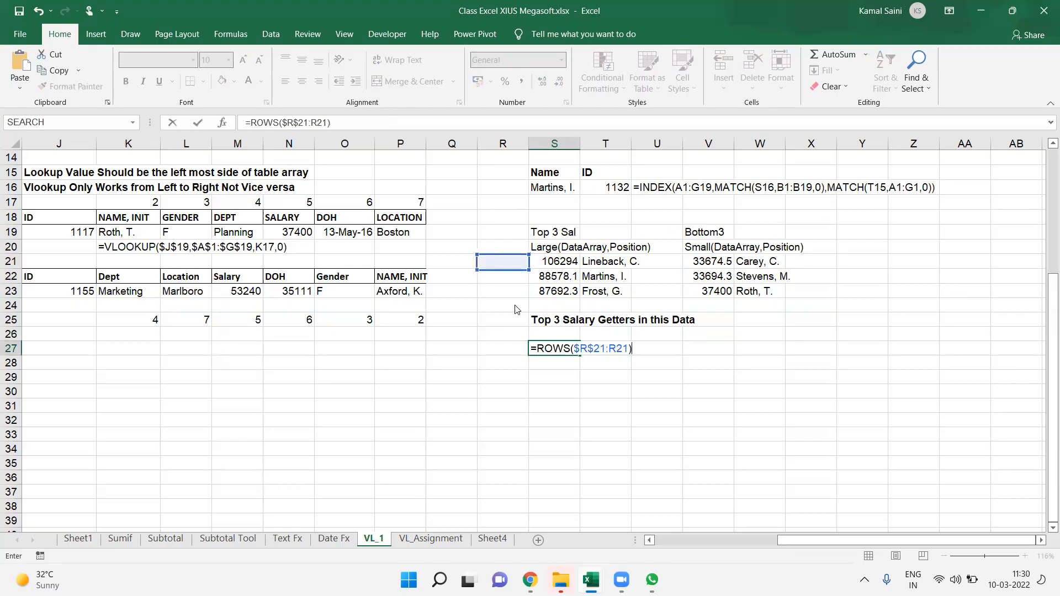
Shift the ROWS range in S27 to $R$27:R27 and fill the formula down to S29.
drag(514, 269, 510, 354)
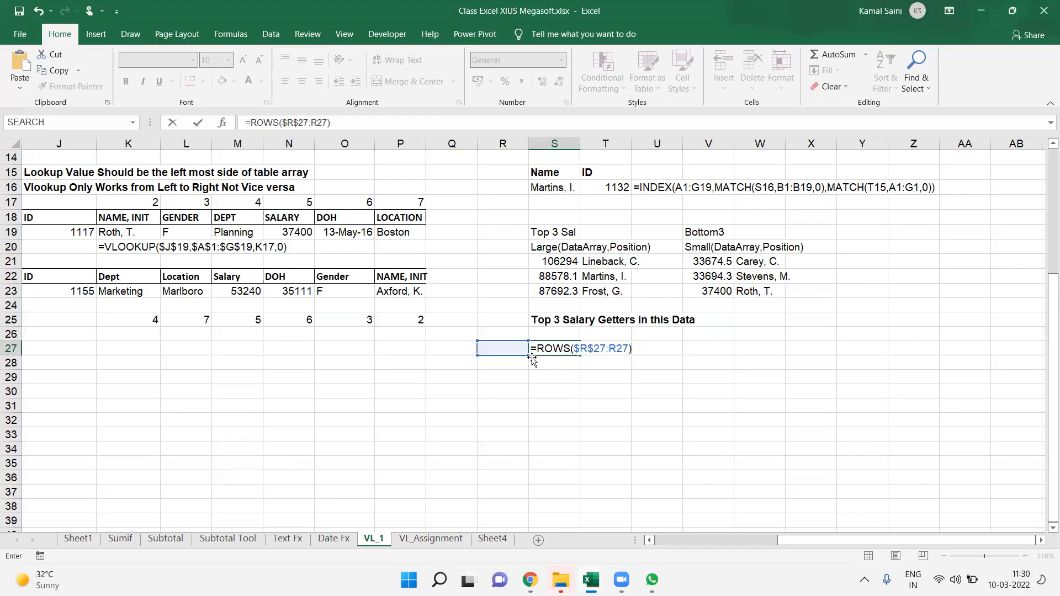
key(Return)
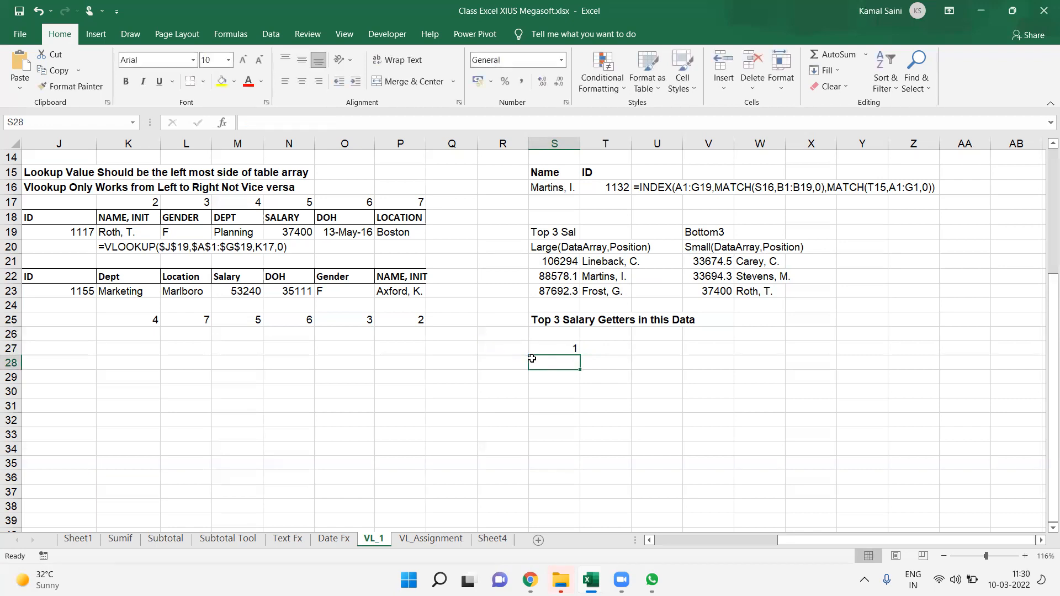
key(Up)
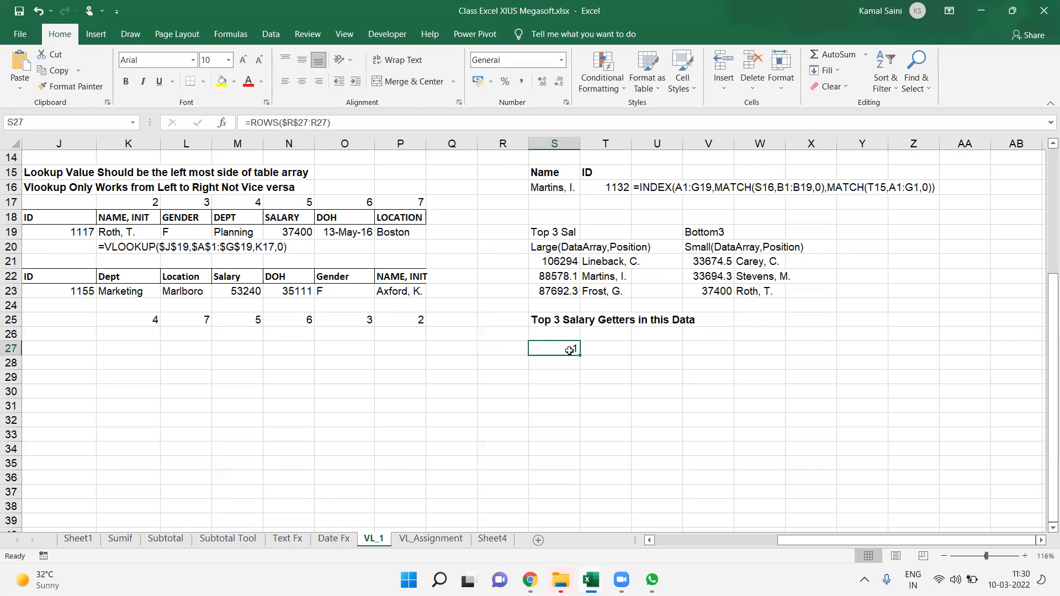
drag(580, 356, 574, 379)
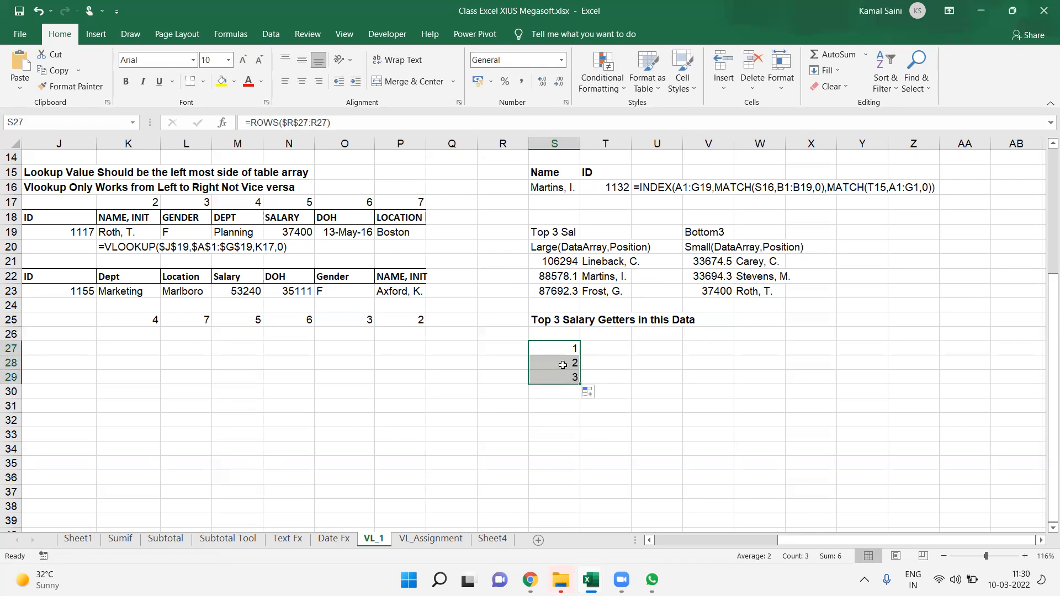
Open the ROWS formulas in S28, S29 and S27 to examine how the range expands from row to row.
double_click(564, 366)
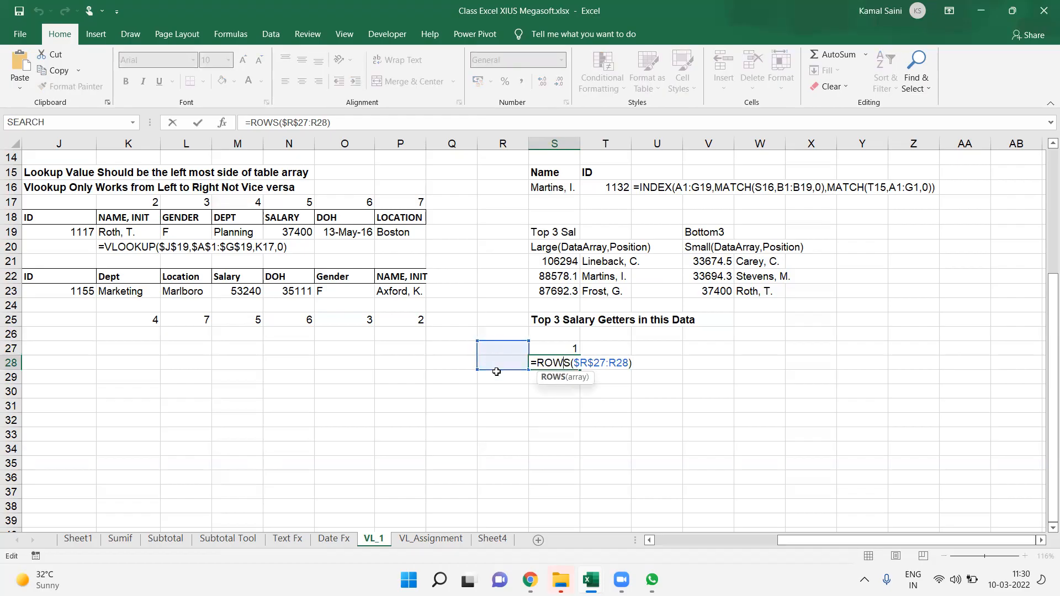
key(Return)
key(F2)
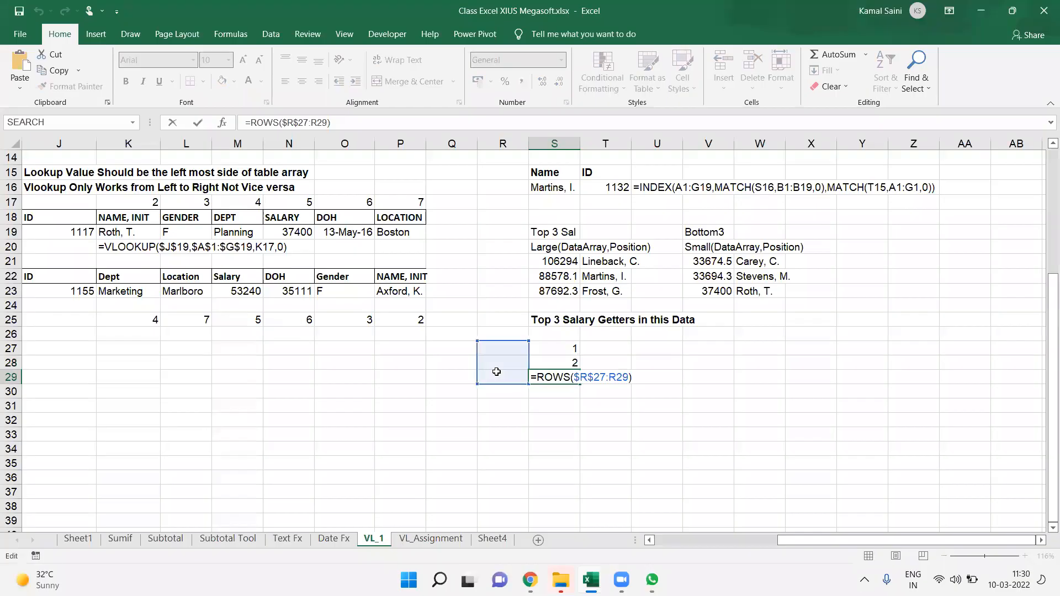
key(Return)
key(Up)
key(Up)
key(Up)
key(F2)
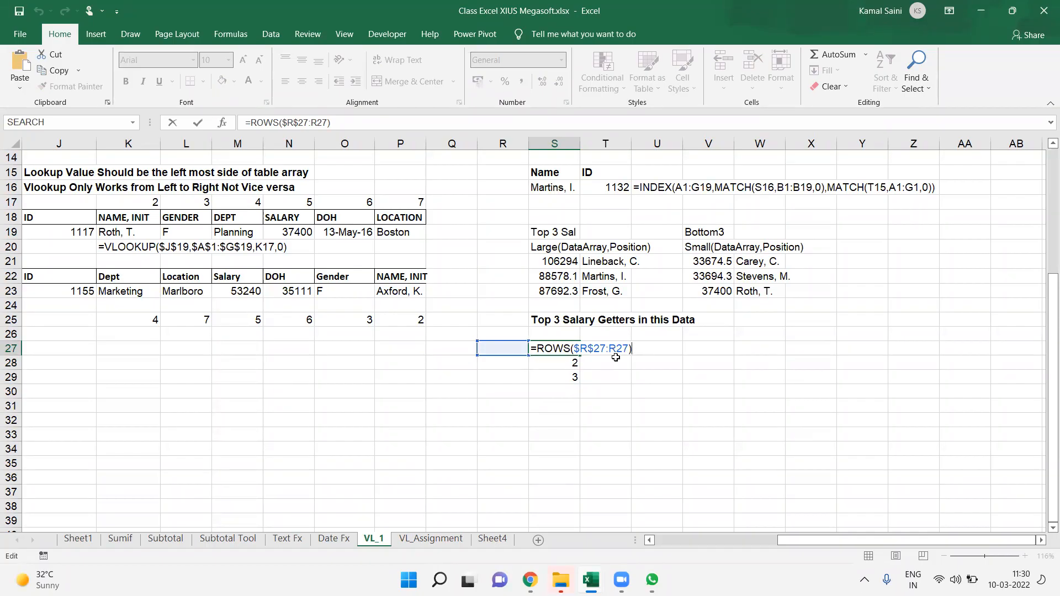
key(Return)
Fill the ROWS formula from S27 down to S39.
key(Up)
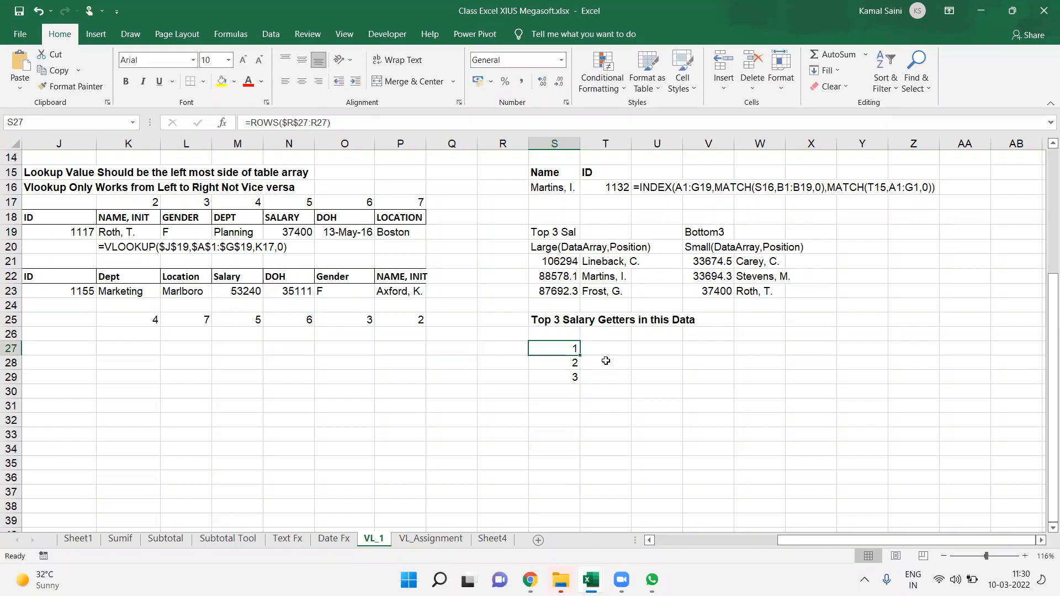
drag(576, 358, 579, 528)
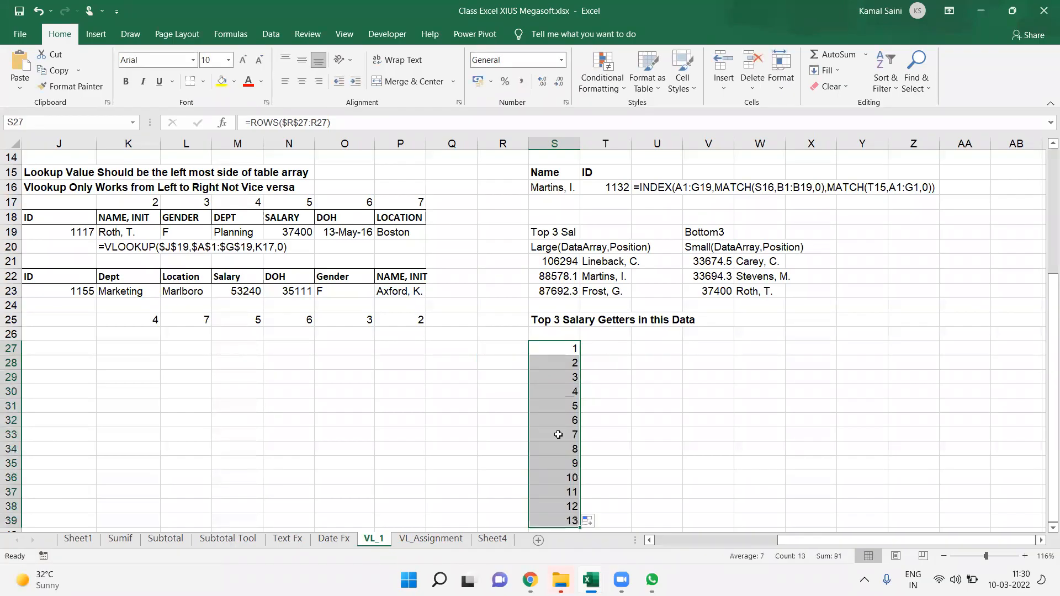
Examine the INDEX-MATCH formula in T21 and the ROWS argument of the LARGE formula in S21.
double_click(598, 261)
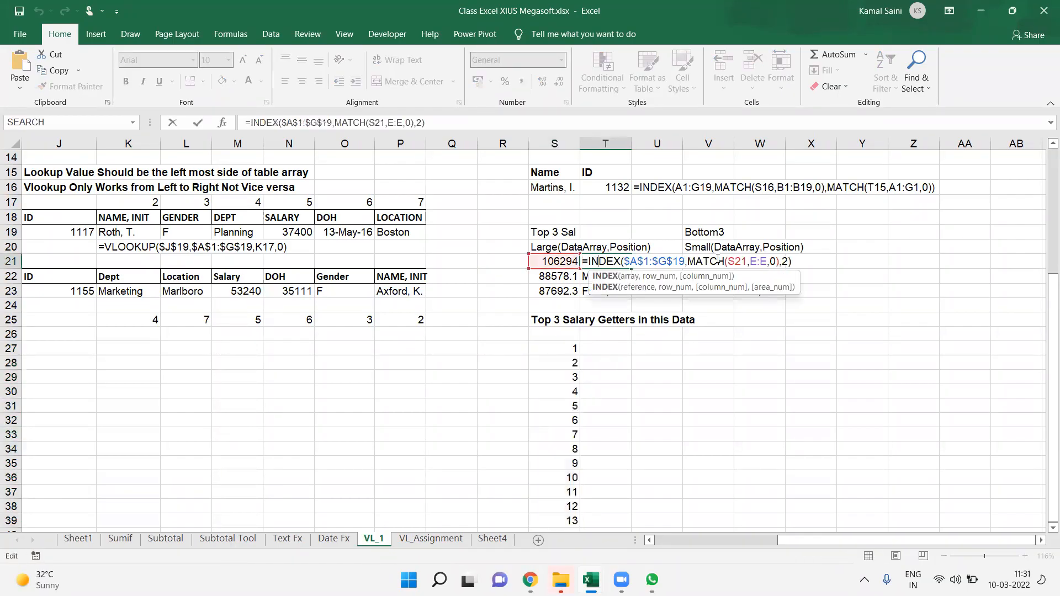
key(Escape)
click(552, 262)
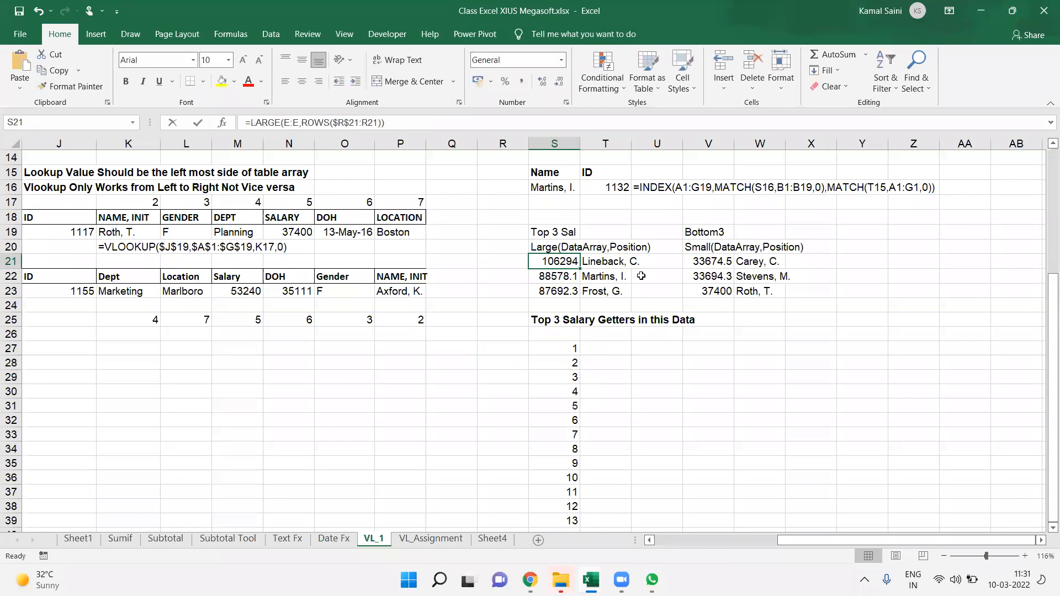
key(F2)
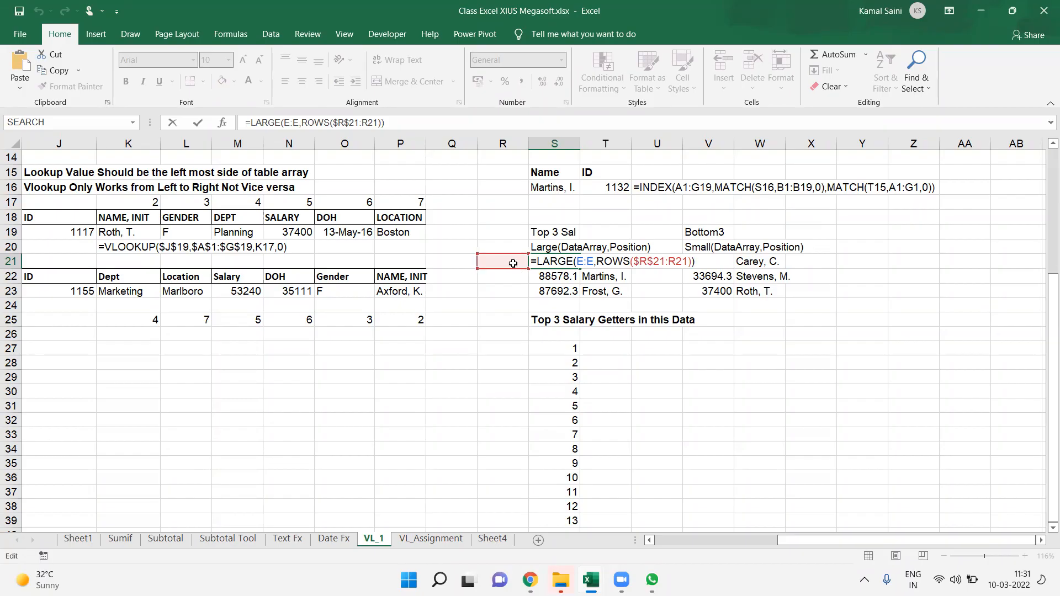
drag(597, 262, 692, 264)
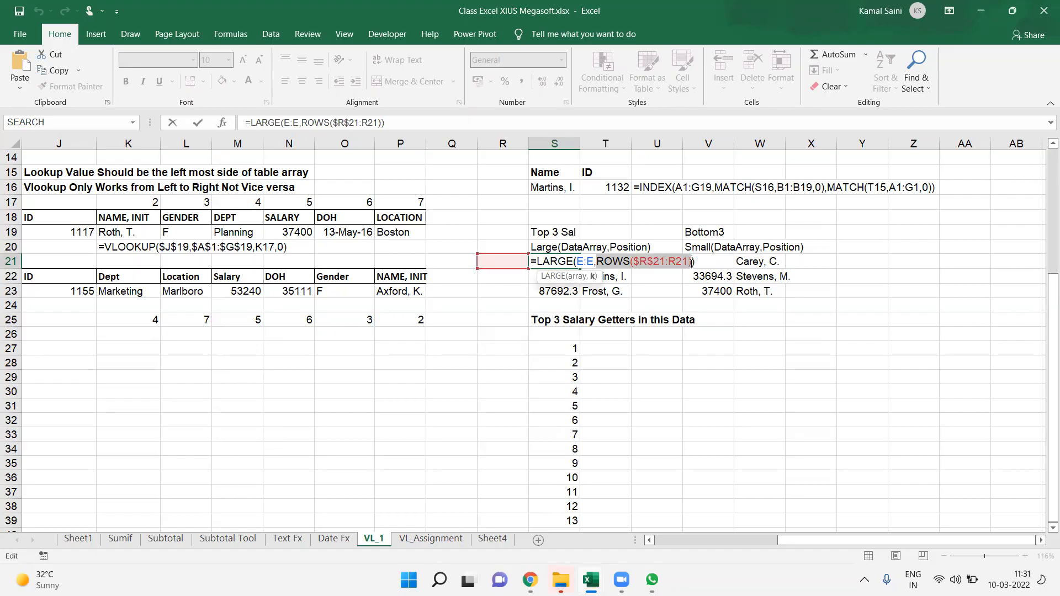
key(Escape)
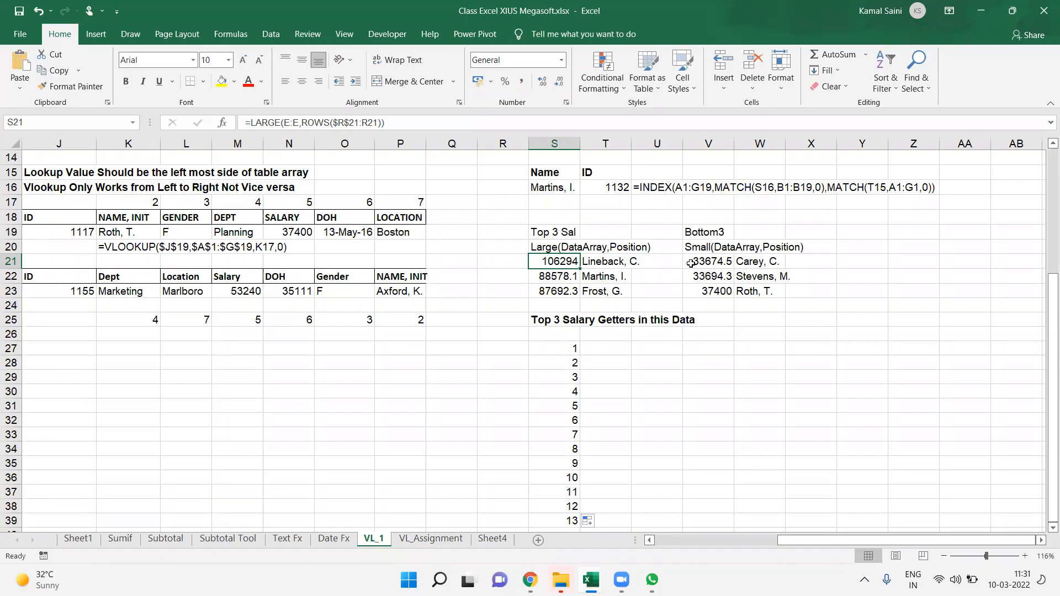
Copy the employee table A1:G19 from VL_1 and paste it transposed at A1 of Sheet4.
click(374, 233)
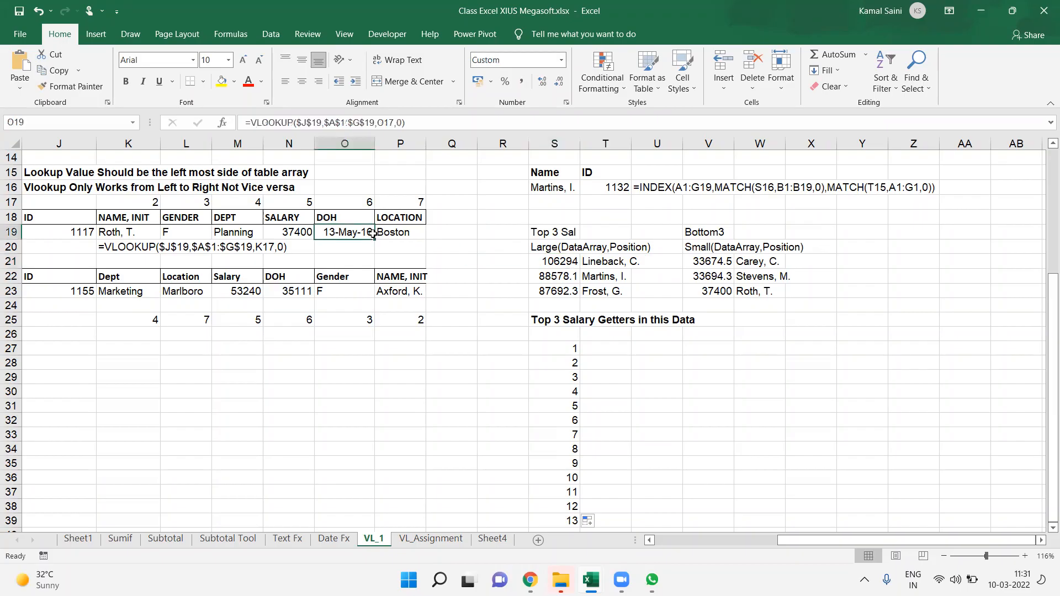
key(ctrl+Left)
key(ctrl+Left)
key(ctrl+Left)
key(ctrl+Up)
key(ctrl+shift+Down)
key(ctrl+shift+Right)
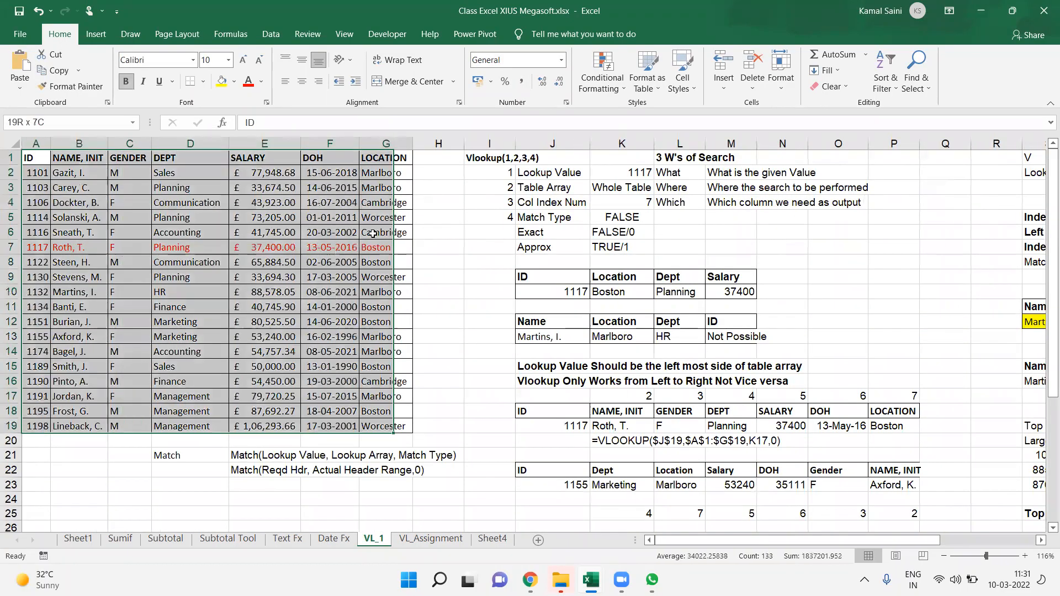
key(ctrl+c)
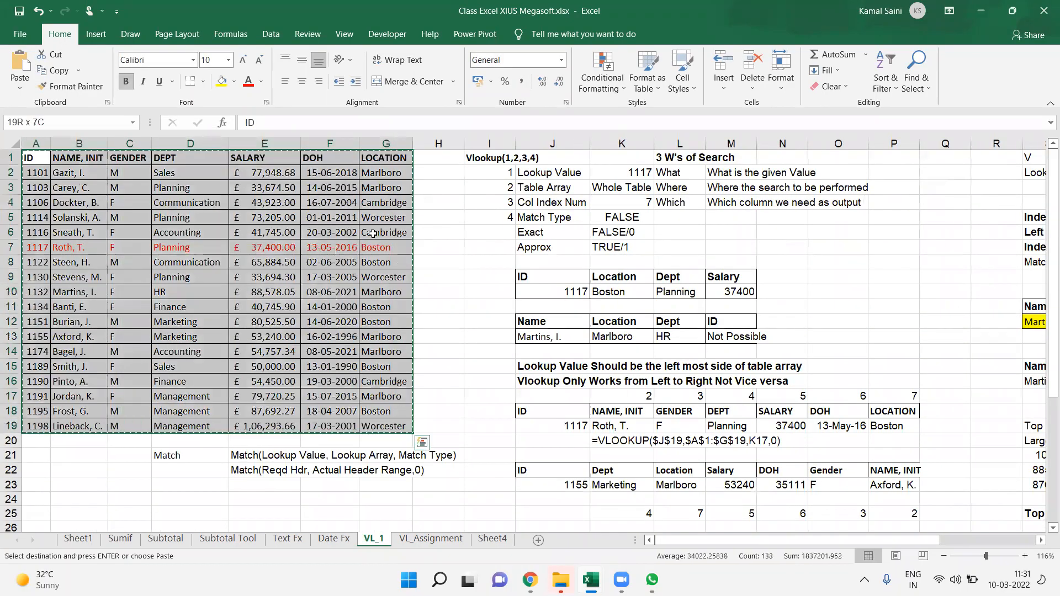
click(500, 540)
key(ctrl+alt+v)
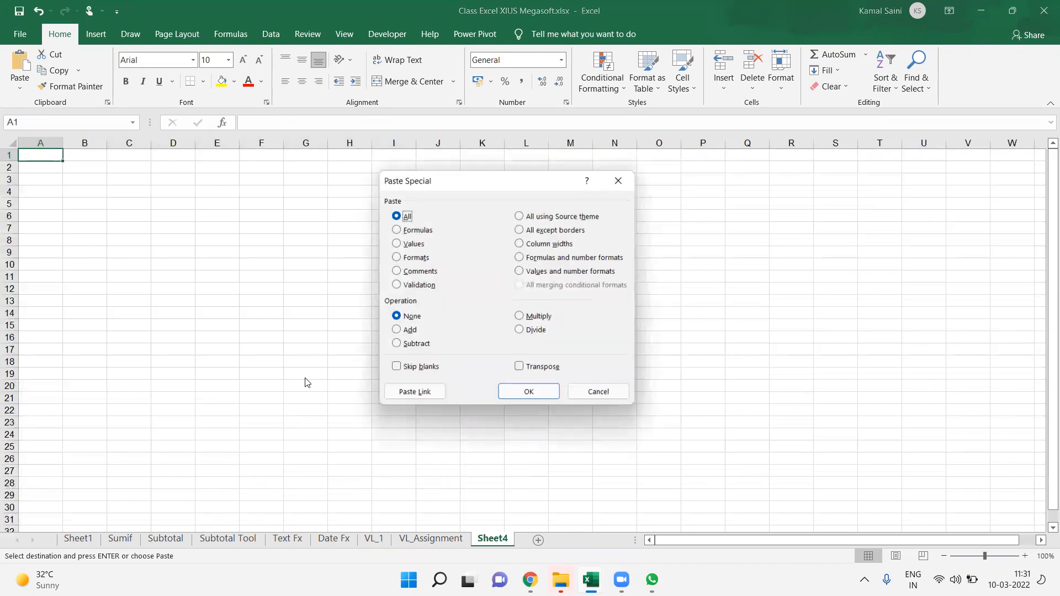
key(alt+e)
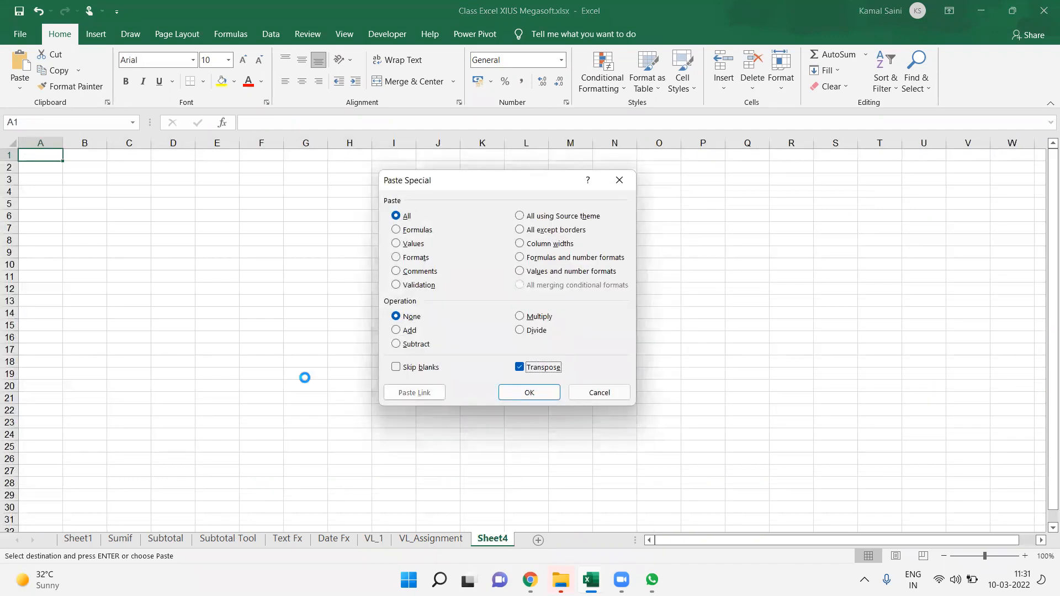
key(Return)
Change the font colour of the red record in G1:G7 to black.
key(Right)
key(Right)
key(Right)
key(Right)
key(Right)
key(Right)
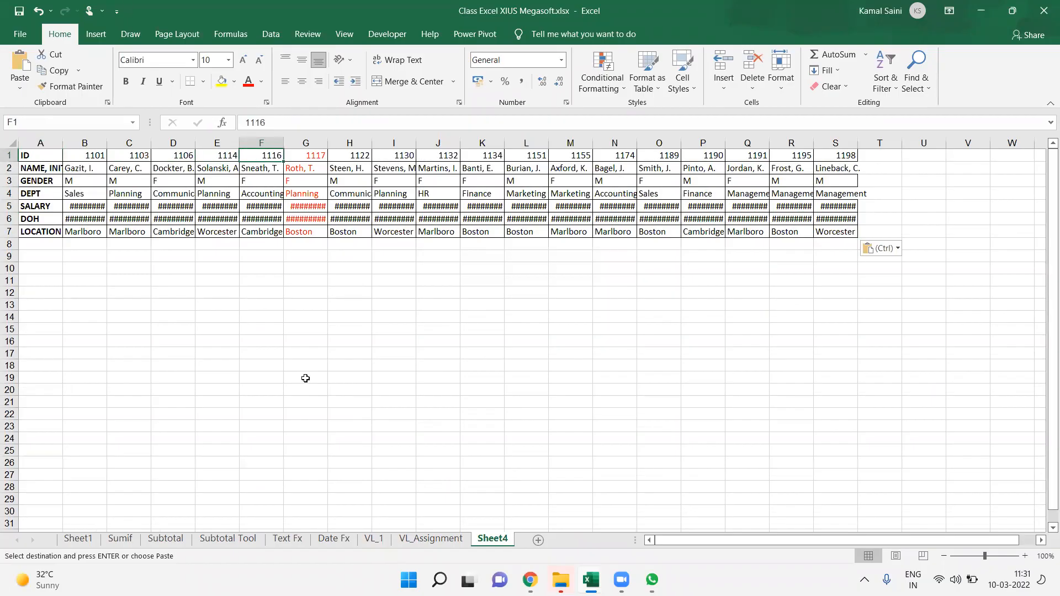
key(ctrl+shift+Down)
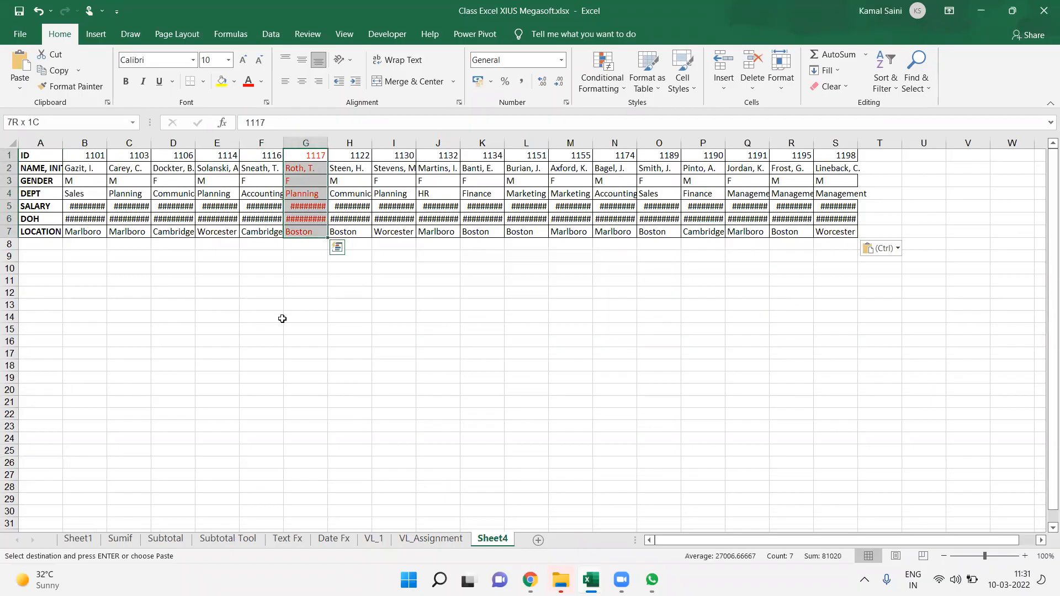
click(261, 82)
key(Escape)
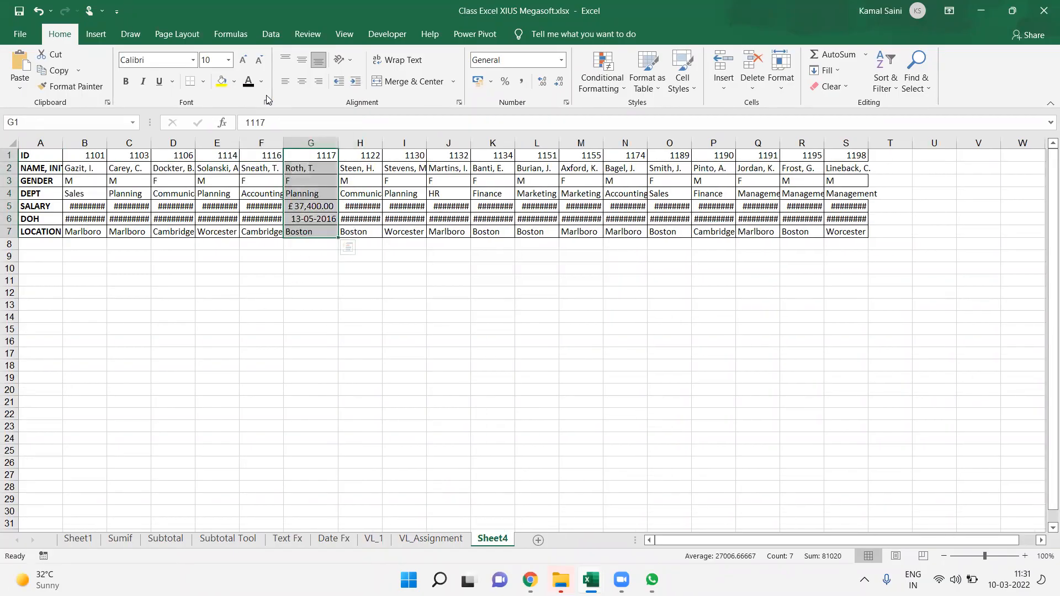
Autofit all column widths of the transposed table on Sheet4.
key(ctrl+a)
key(alt)
key(h)
key(o)
key(i)
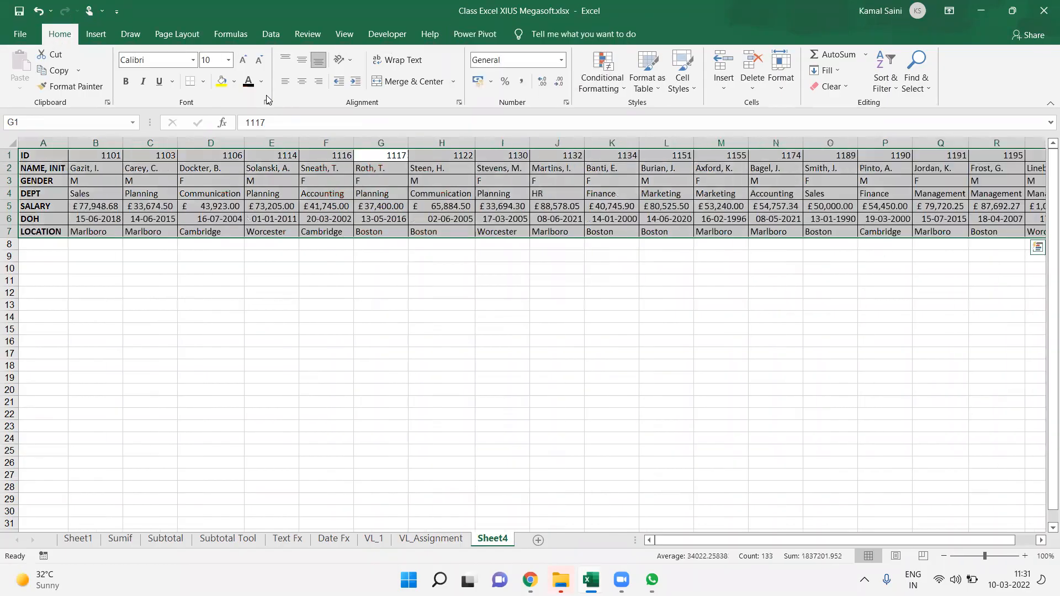
key(ctrl+Home)
key(Down)
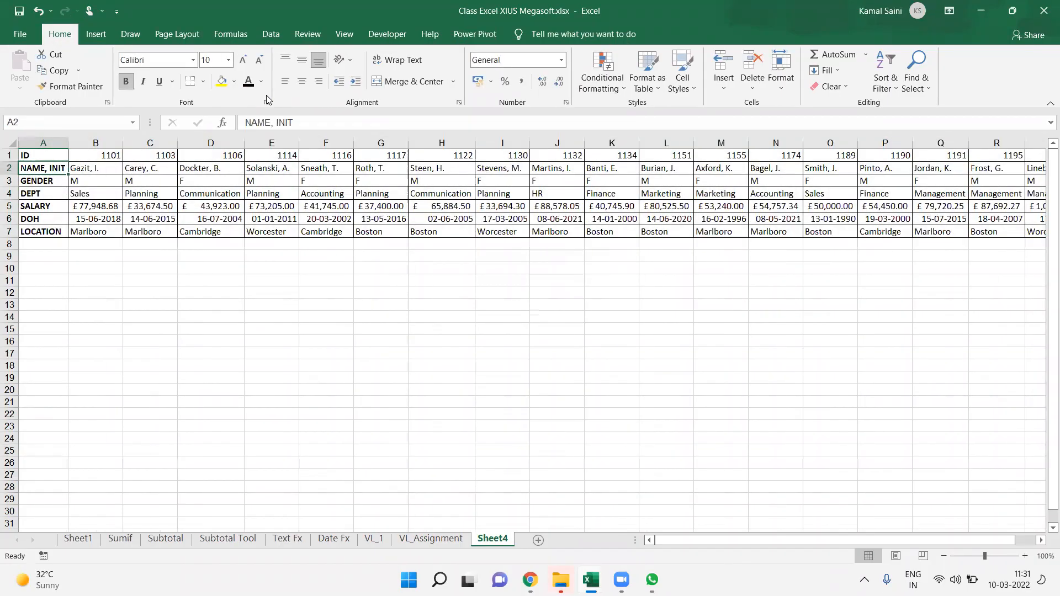
Copy the Vlookup argument notes in I1:M7 of VL_1 and paste them at A11 of Sheet4.
click(382, 540)
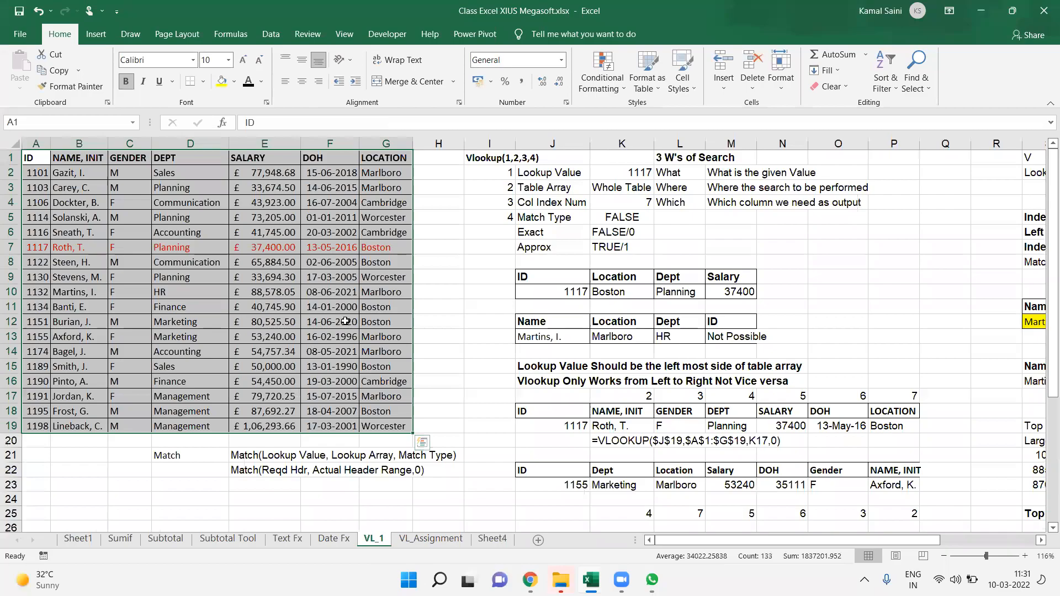
drag(482, 164, 712, 255)
key(ctrl+c)
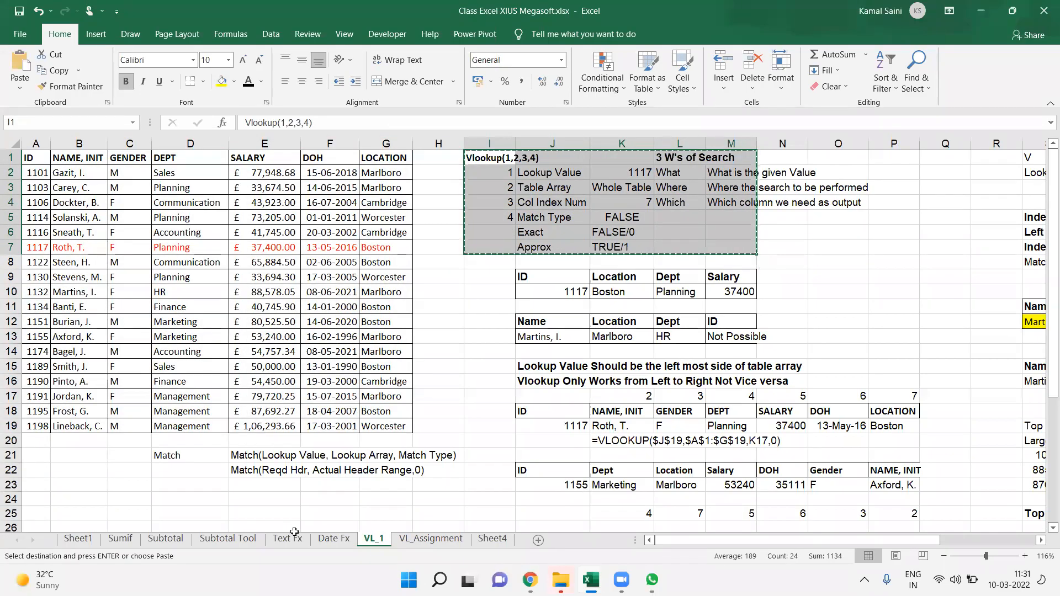
click(502, 539)
click(44, 282)
key(ctrl+v)
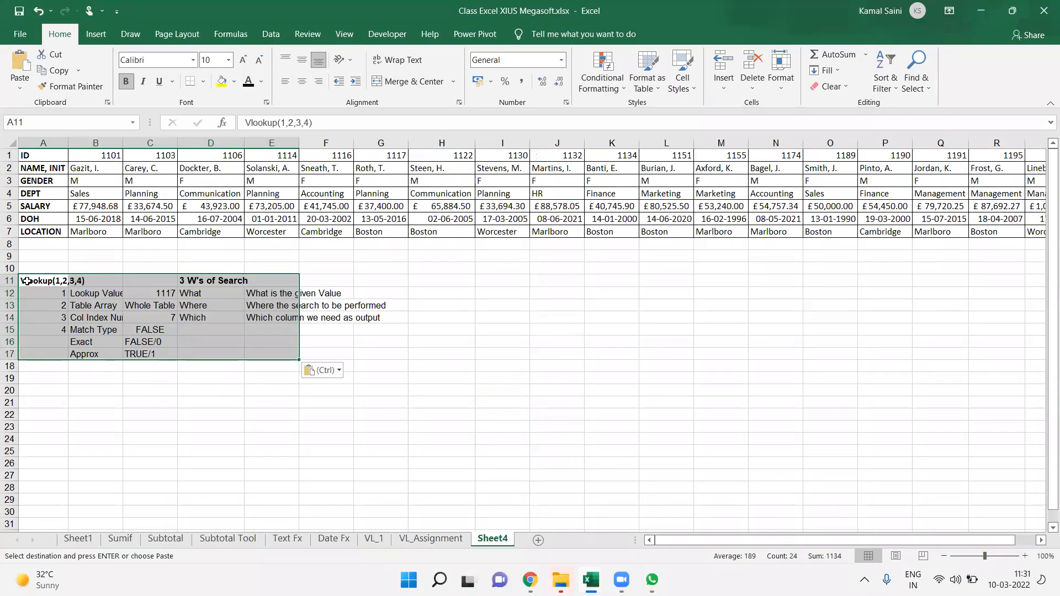
Change the heading of the pasted notes in A11 to Hlookup(1,2,3,4).
double_click(26, 282)
key(Escape)
key(ctrl+b)
key(Down)
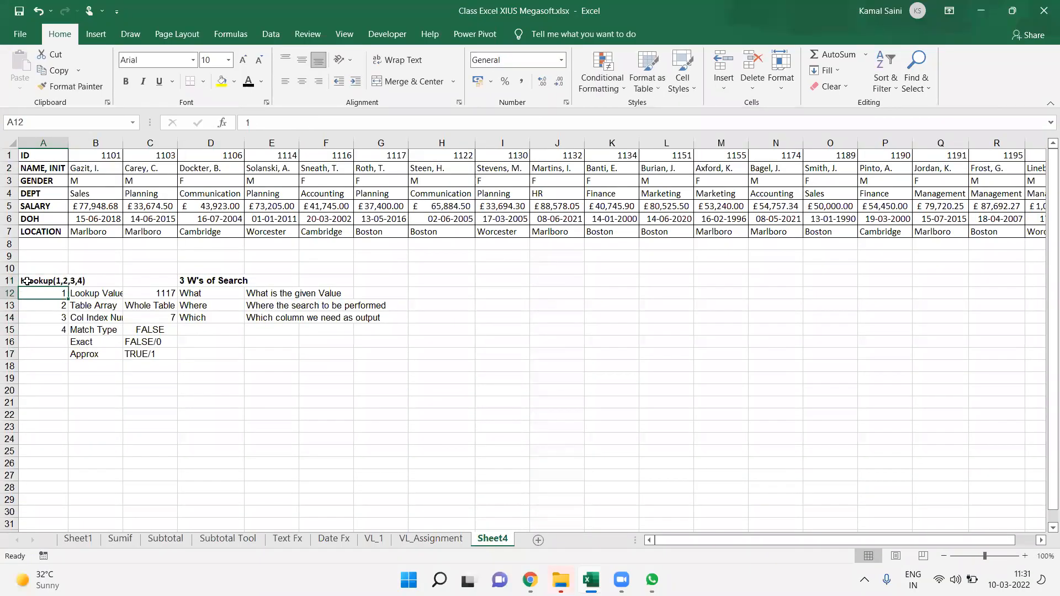
key(Right)
key(Right)
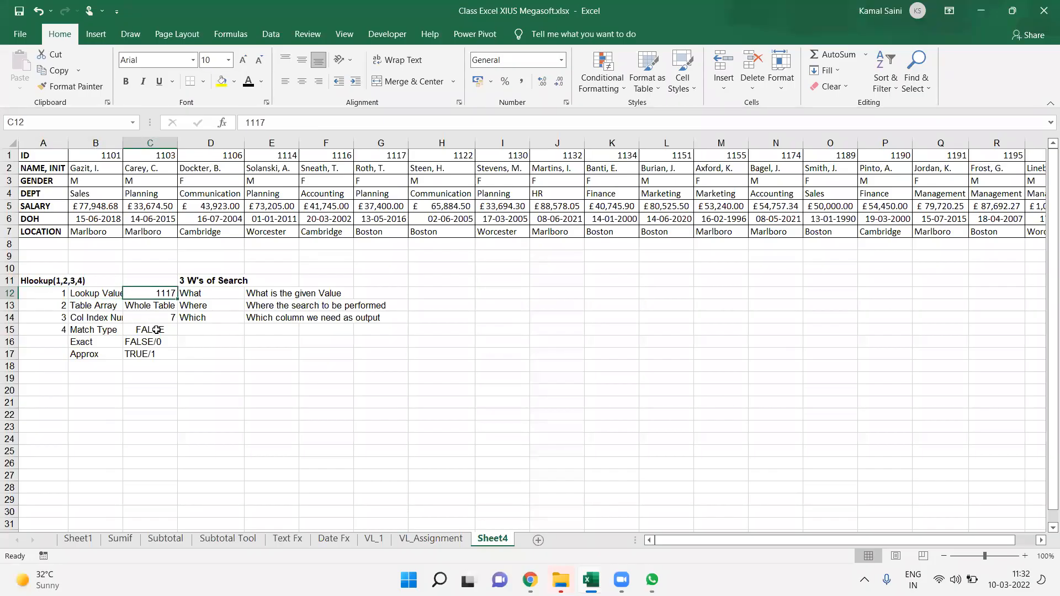
Enter the headers ID in H13 and Location in I13, with the employee ID from C12 in H14.
click(459, 307)
text(ID)
key(Return)
text(1117)
key(Tab)
key(Up)
text(Locatio)
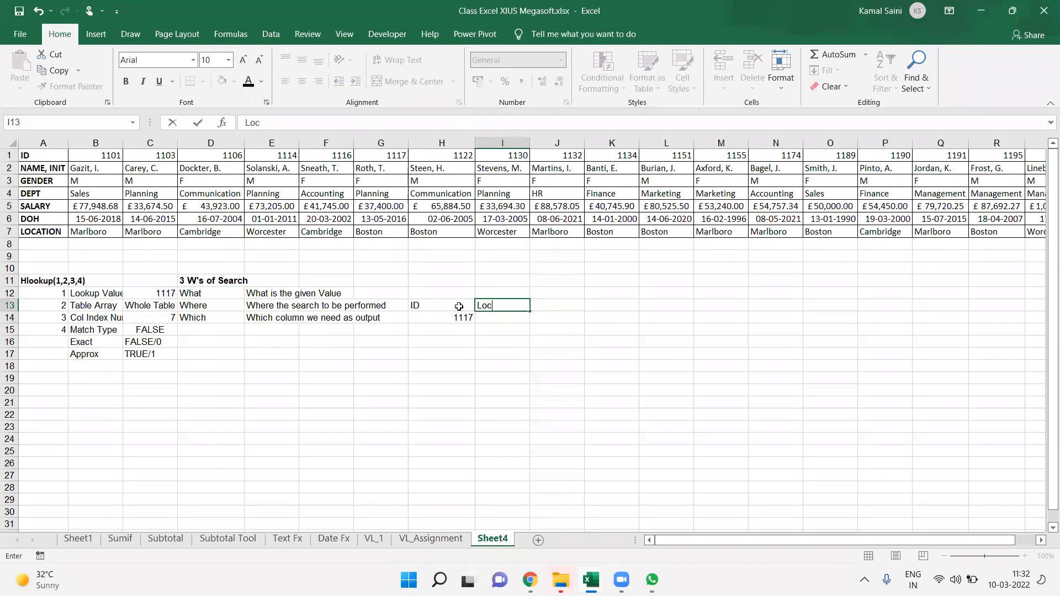
key(Return)
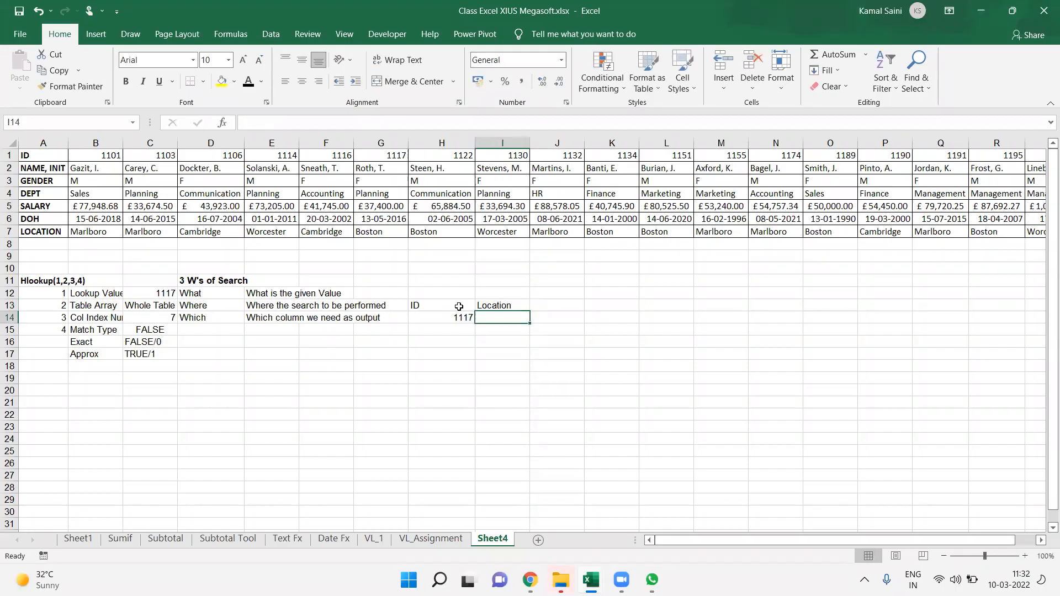
Look up the location in I14 with =HLOOKUP(H14,A1:S7,7,0).
text(=vhl)
key(BackSpace)
key(BackSpace)
key(BackSpace)
text(hl)
key(Tab)
key(Left)
text(,)
click(56, 159)
key(ctrl+shift+Down)
key(ctrl+shift+Right)
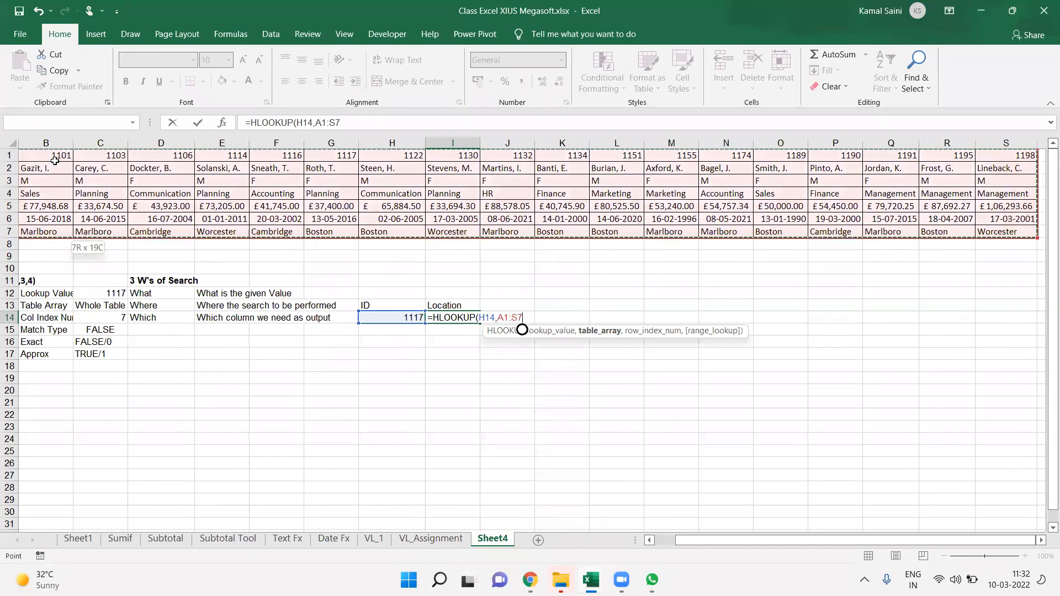
text(,)
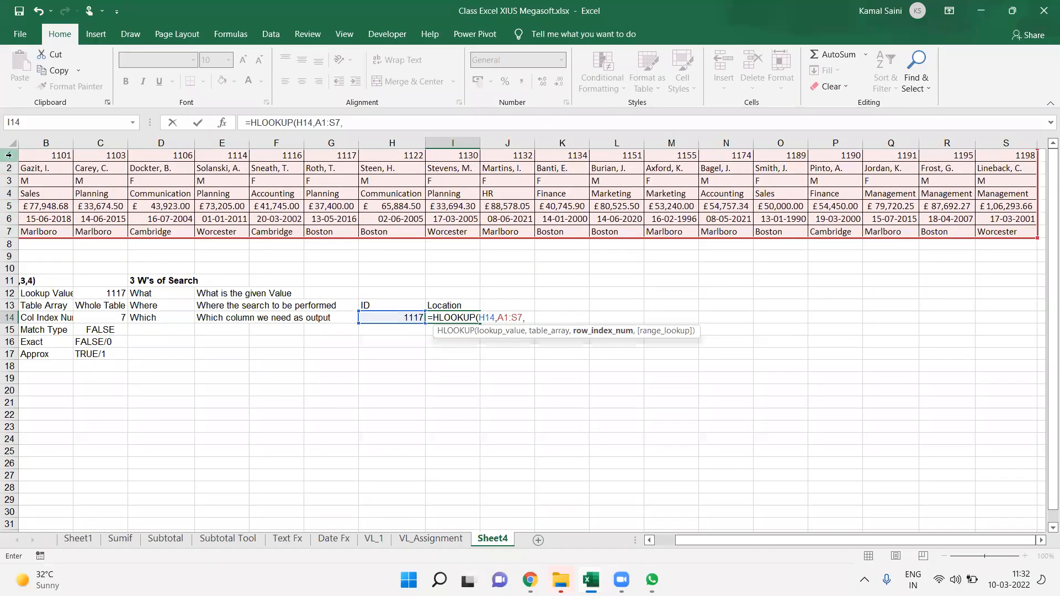
text(7:)
text(,0))
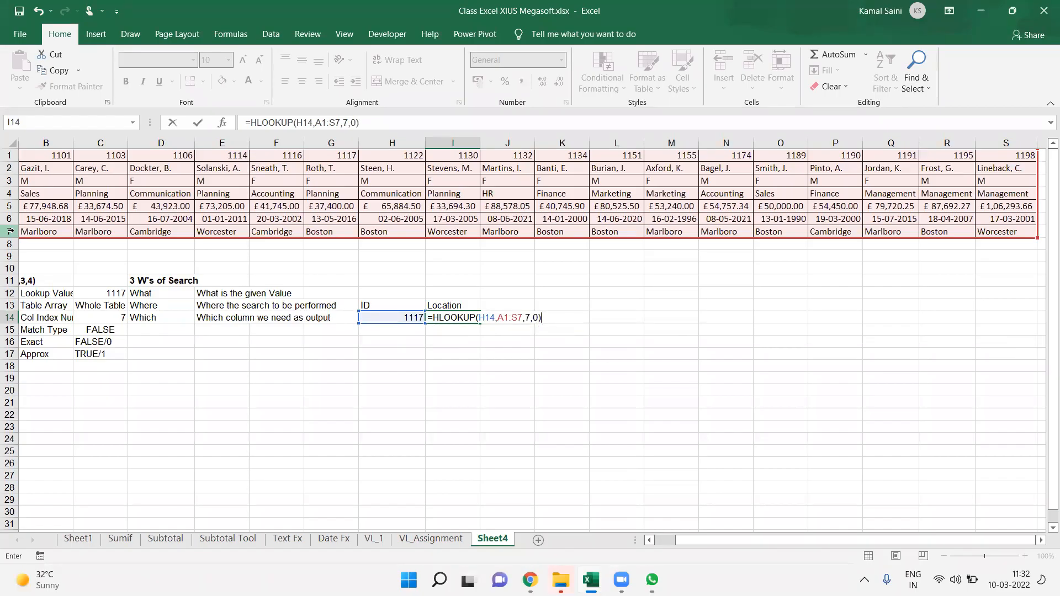
key(Return)
Add the header Dept in J13.
key(Right)
key(Up)
key(Up)
text(Dept)
key(Return)
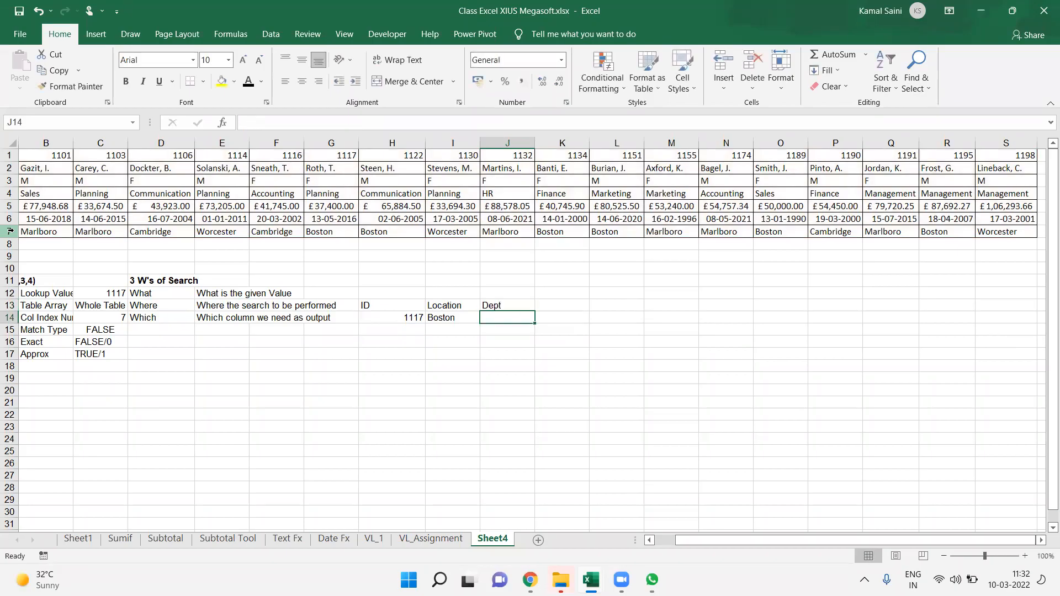
Look up the department in J14 with =HLOOKUP(H14,A1:S7,4,0).
text(=hl)
key(Tab)
key(Left)
key(Left)
text(,)
key(ctrl+Up)
key(ctrl+Up)
key(ctrl+Up)
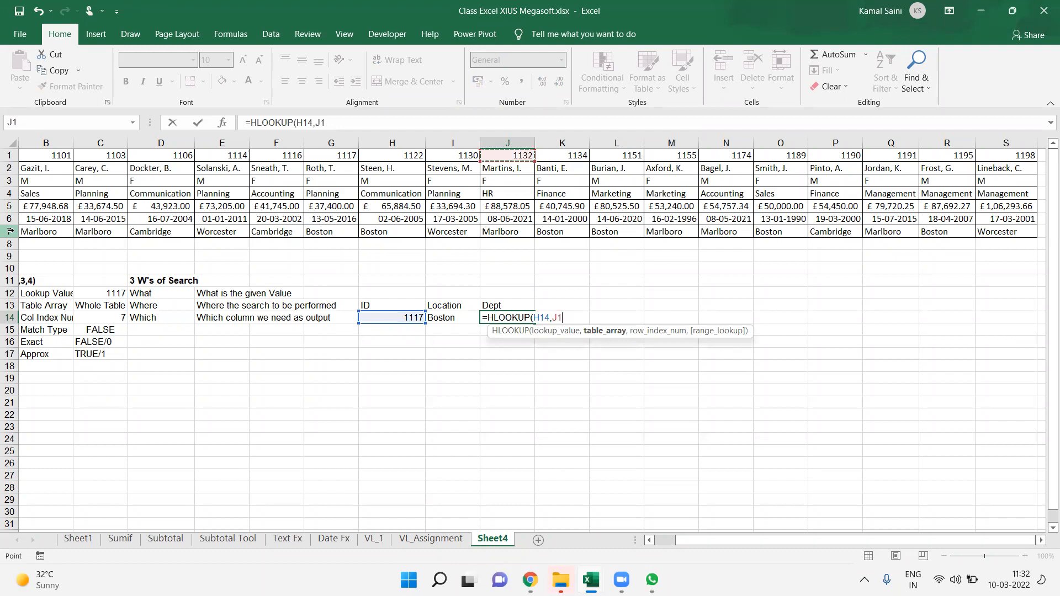
key(ctrl+Left)
key(ctrl+shift+Down)
key(ctrl+shift+Right)
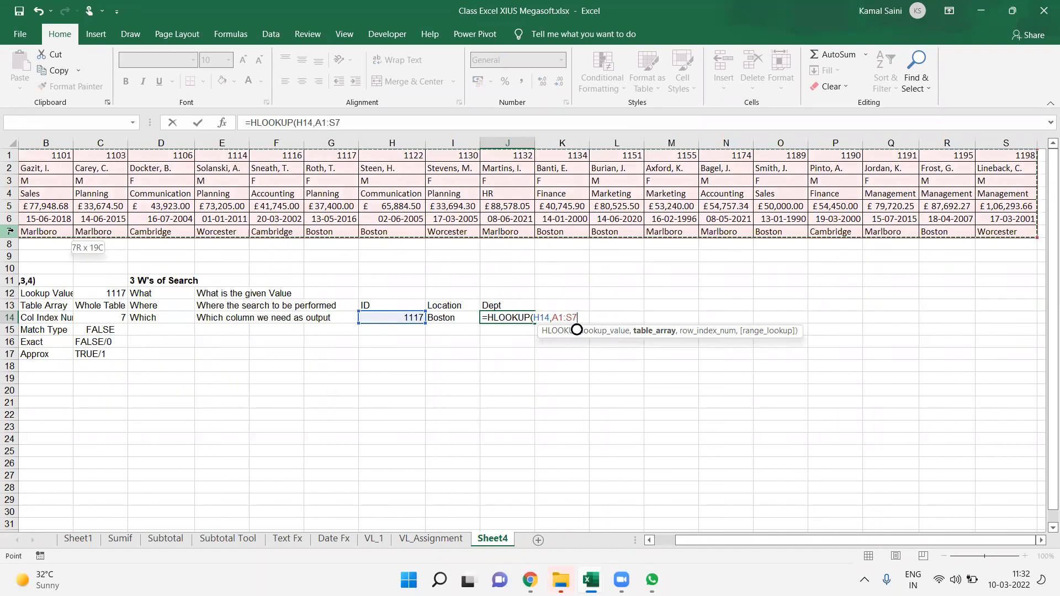
text(,)
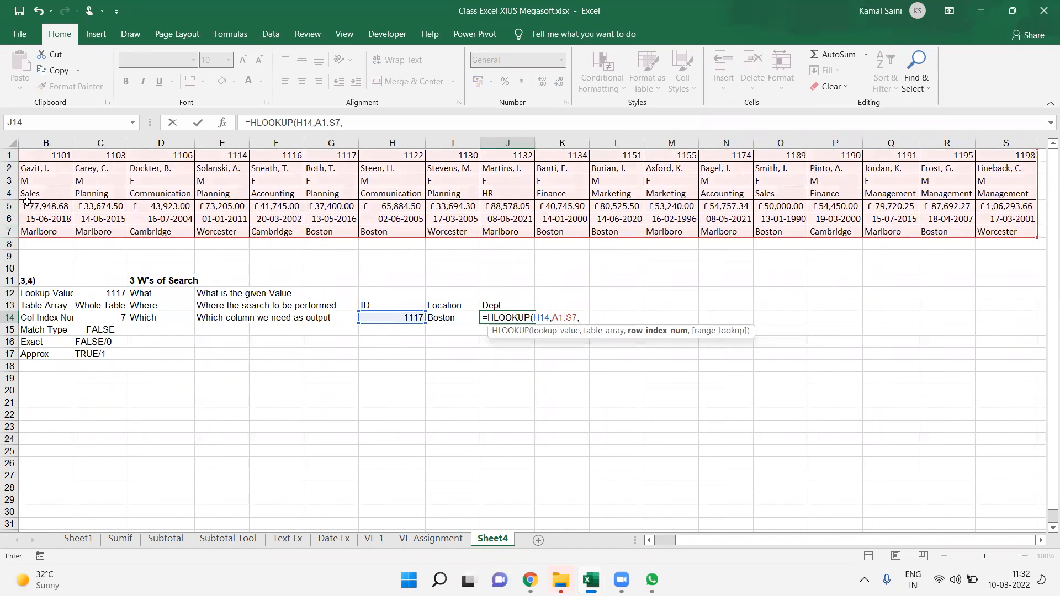
text(4,0)
key(Return)
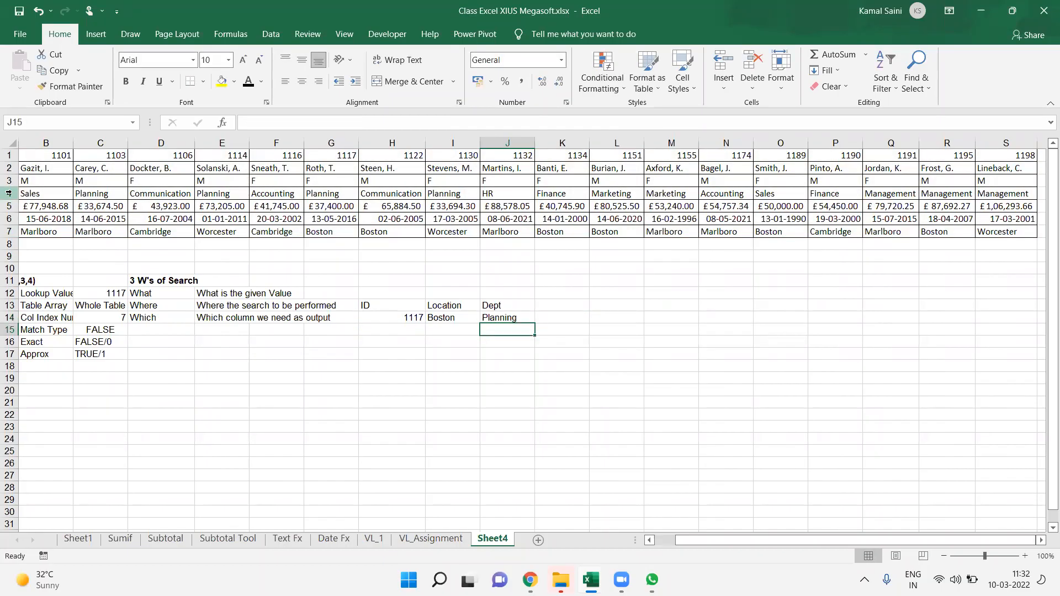
Show the department formula as text in K14 with FORMULATEXT referring to J14.
key(Up)
key(Right)
text(=FORMULATEXT()
key(Left)
text())
key(Return)
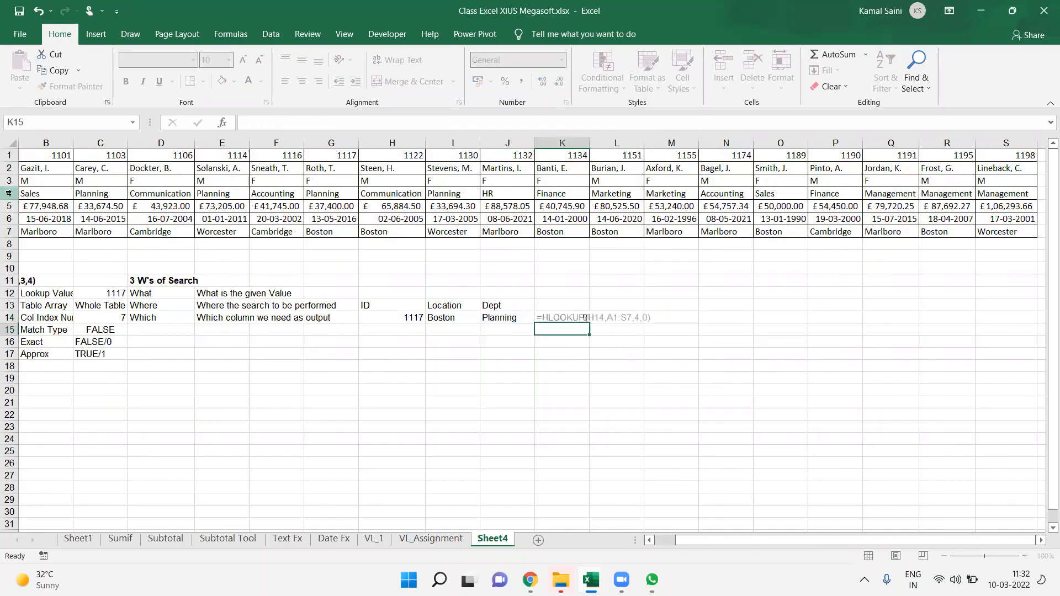
Enter the headers Name in H16 and Location in I16, with the employee's name from J2 in H17.
key(Down)
key(Left)
key(Left)
key(Left)
text(Name)
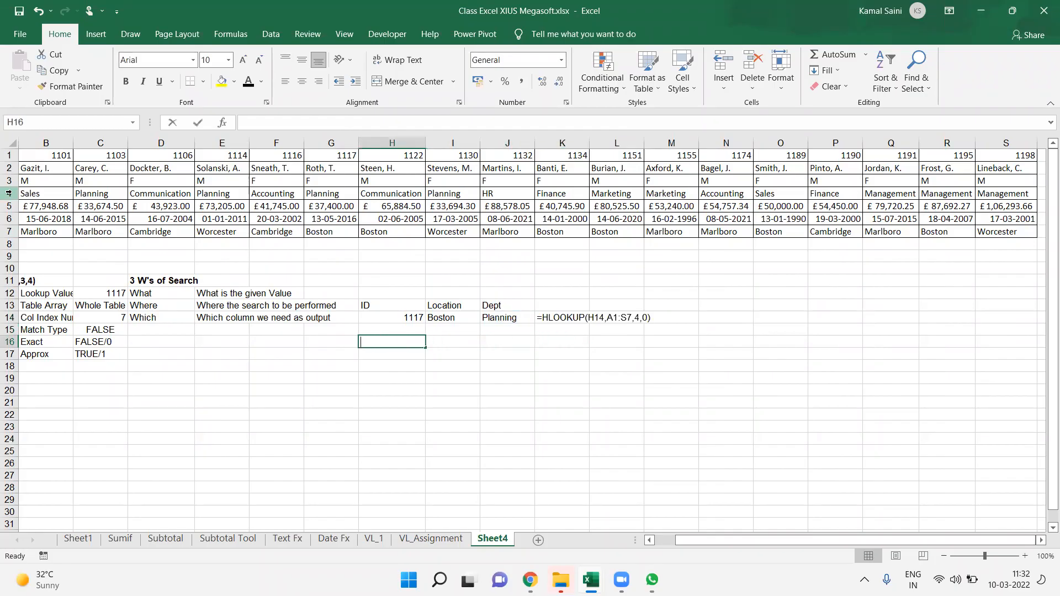
key(Return)
text(Martins, I.)
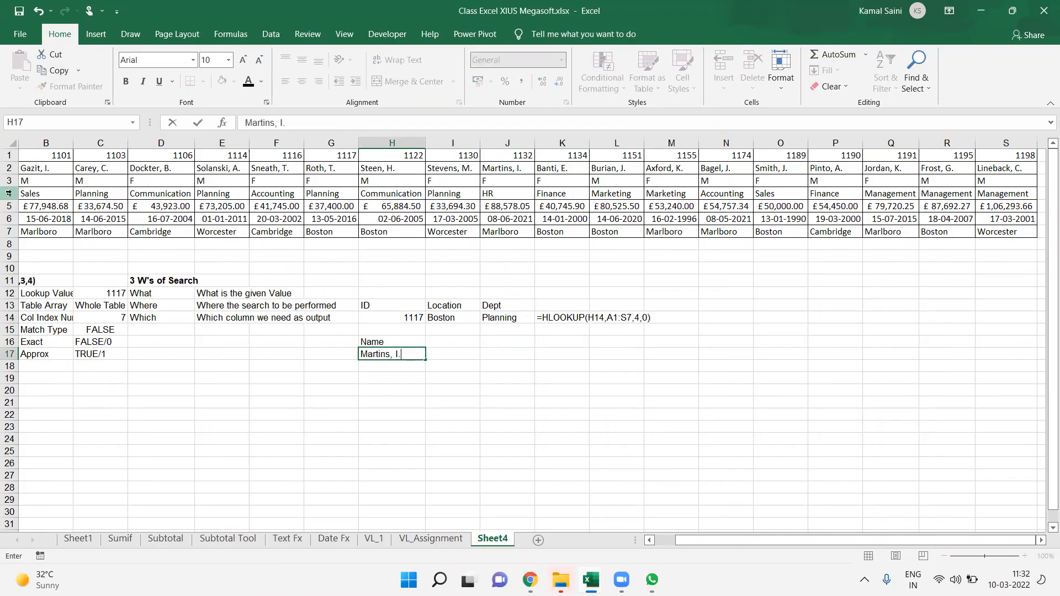
key(Right)
key(Up)
text(Location)
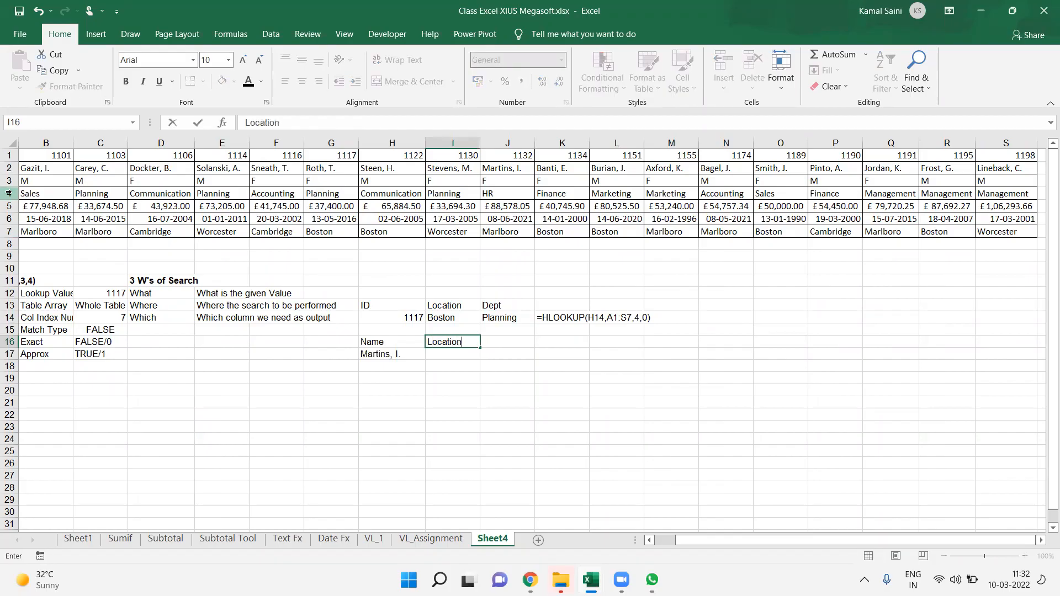
key(Return)
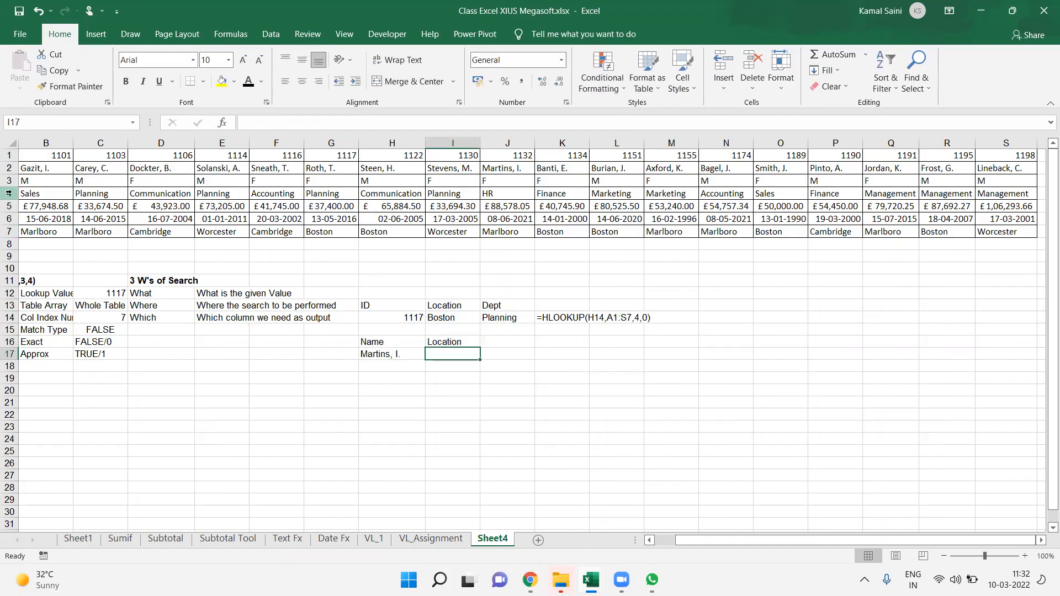
Start an HLOOKUP formula in I17 with H17 as the lookup value and A1:S7 as the table array.
text(=HLOOKUP(H17,)
key(Left)
key(Up)
key(Up)
key(Up)
key(Up)
key(Up)
key(Up)
key(Up)
key(Up)
key(Up)
key(Up)
key(Up)
key(Up)
key(Up)
key(Up)
key(Up)
key(Up)
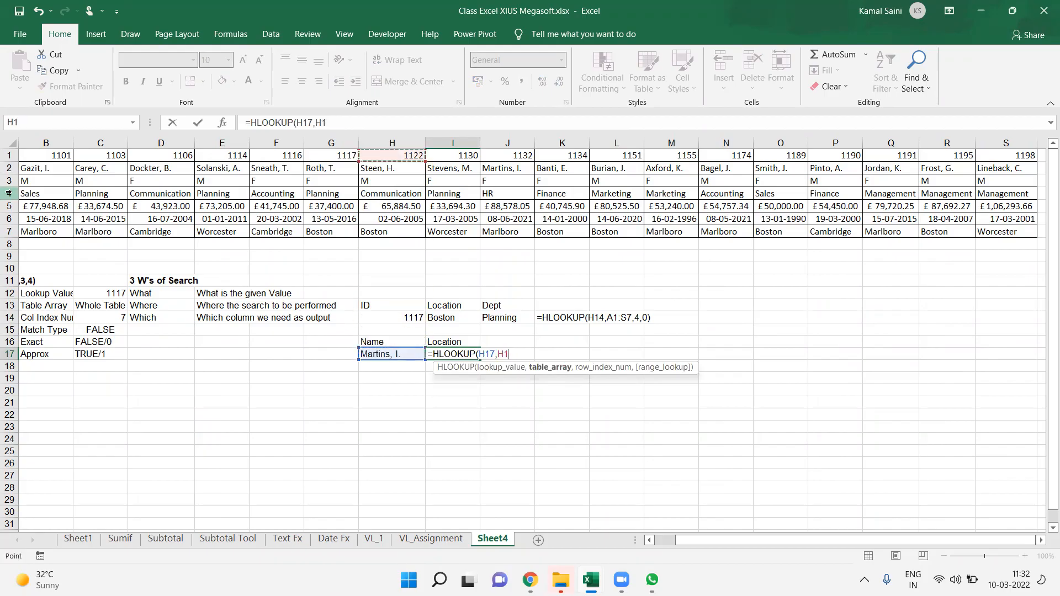
key(ctrl+Left)
key(ctrl+shift+Right)
key(ctrl+shift+Down)
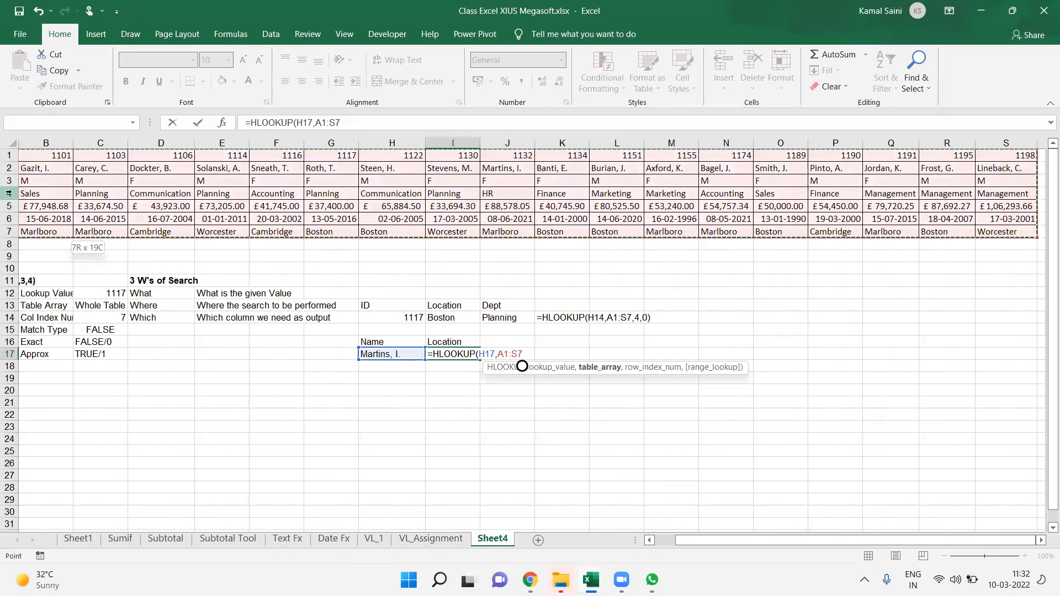
Set the table array to A2:S7 instead and complete the I17 formula with row index 6 and exact match 0.
key(ctrl+Home)
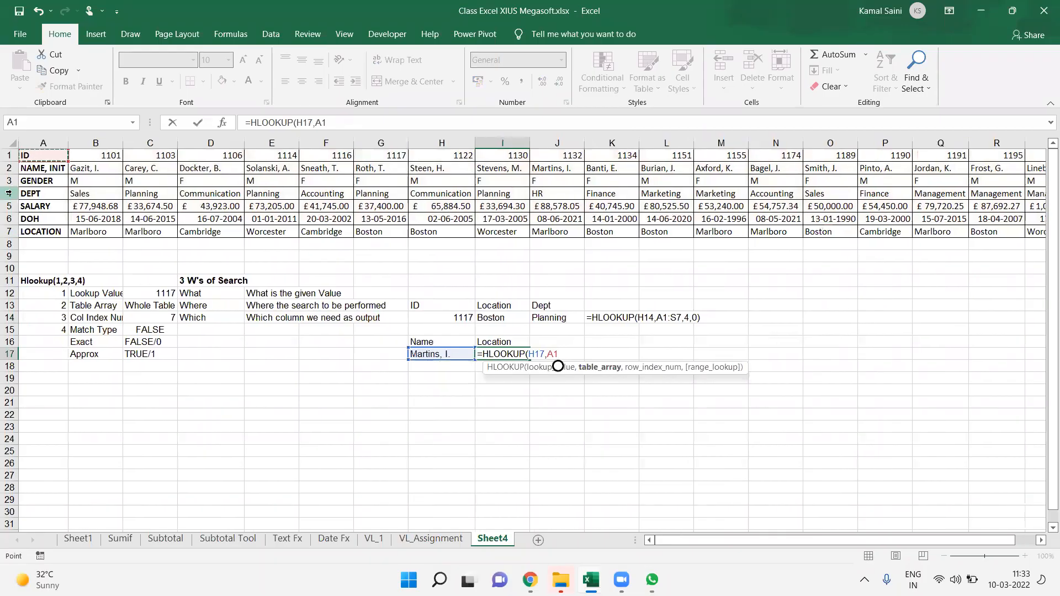
key(Down)
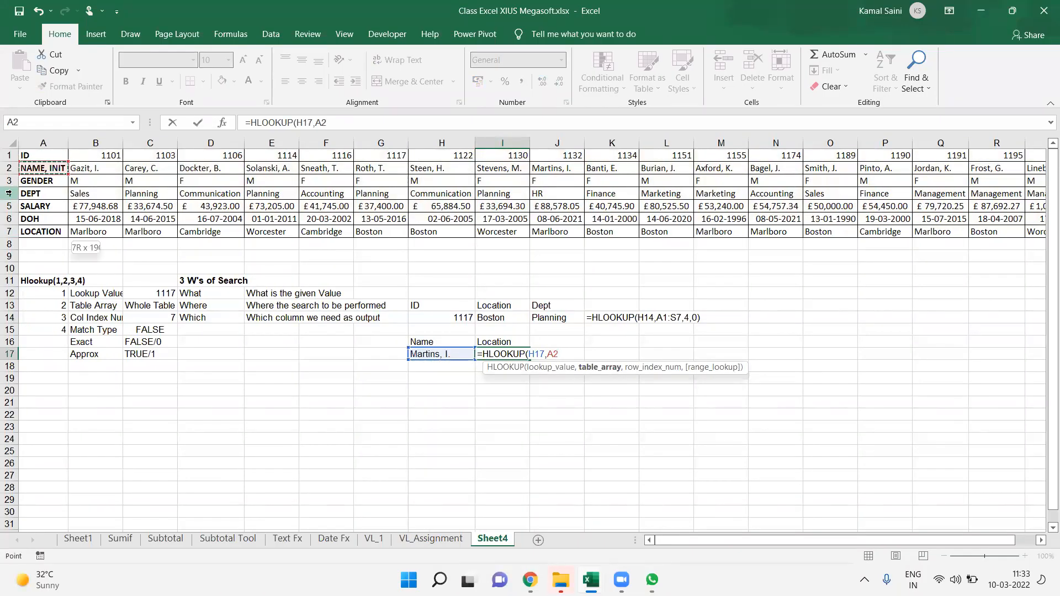
key(ctrl+shift+Down)
key(ctrl+shift+Right)
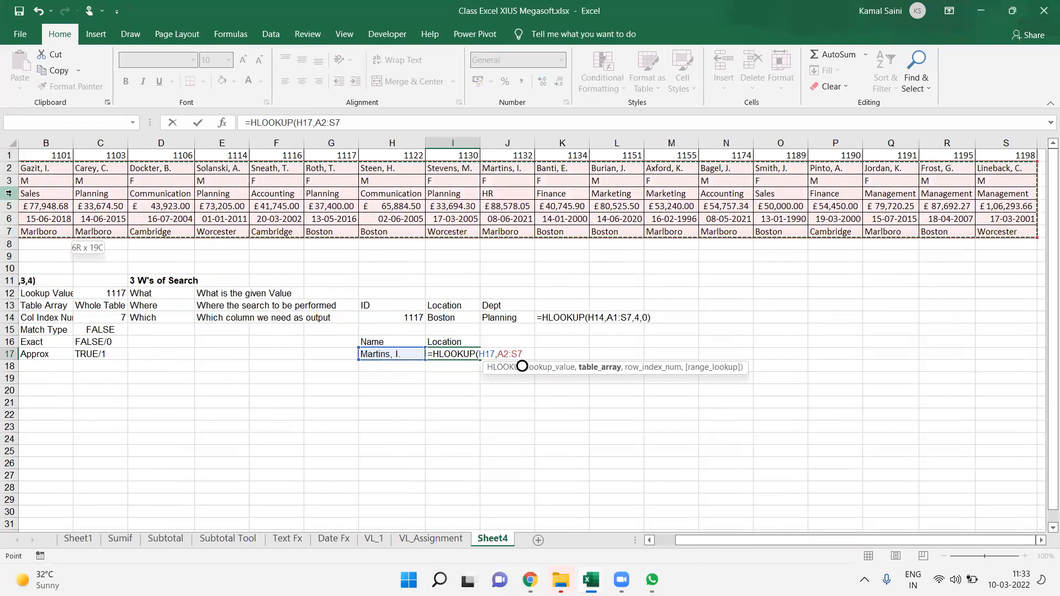
text(,)
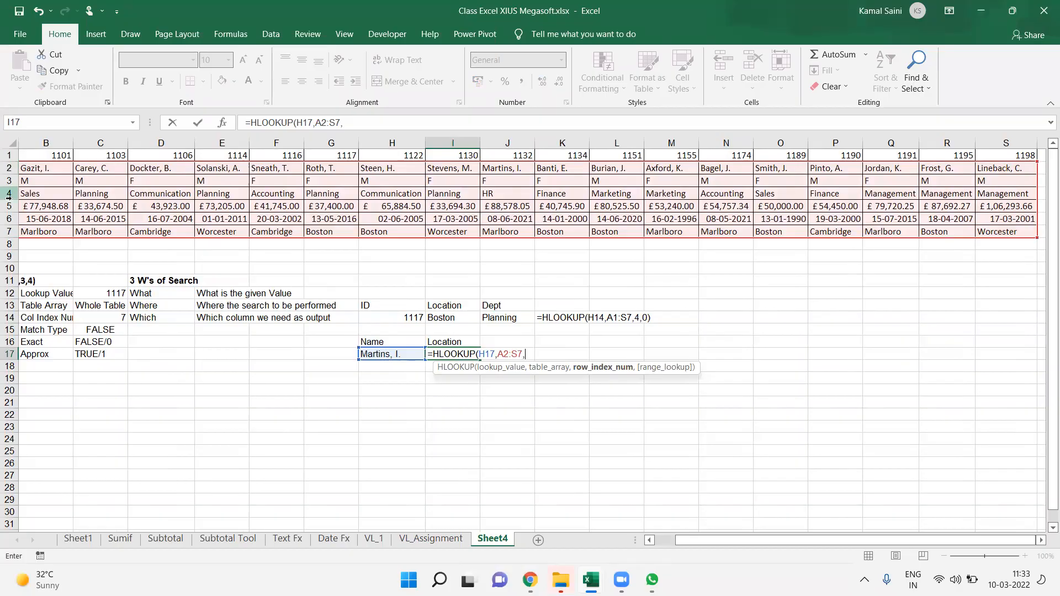
text(6,0)
key(Tab)
Copy the text of the location formula in I17 into J17 with its references unchanged.
key(Up)
key(Down)
key(Left)
key(F2)
key(Tab)
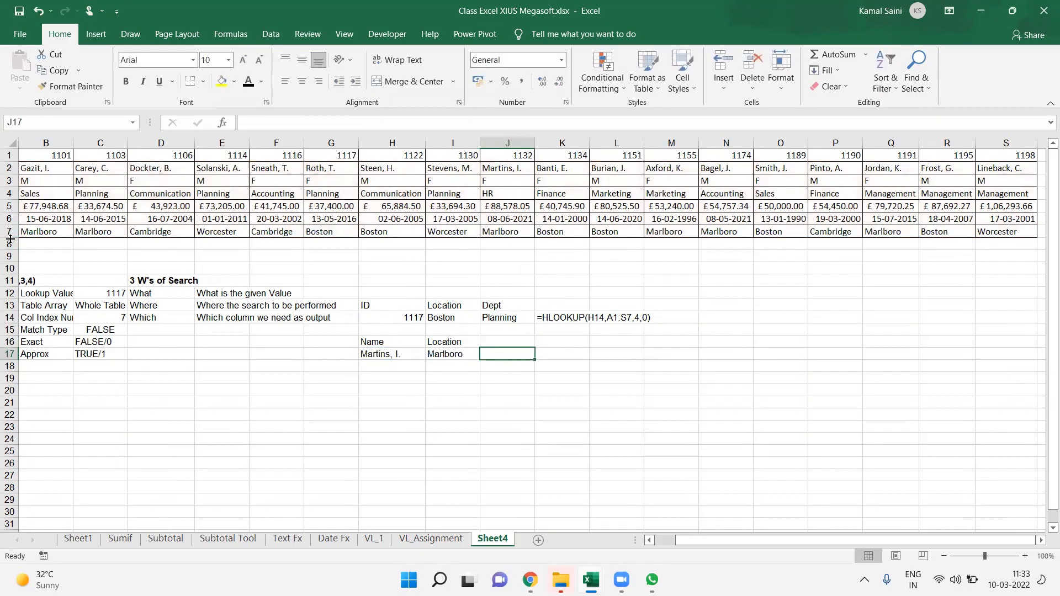
key(Left)
key(F2)
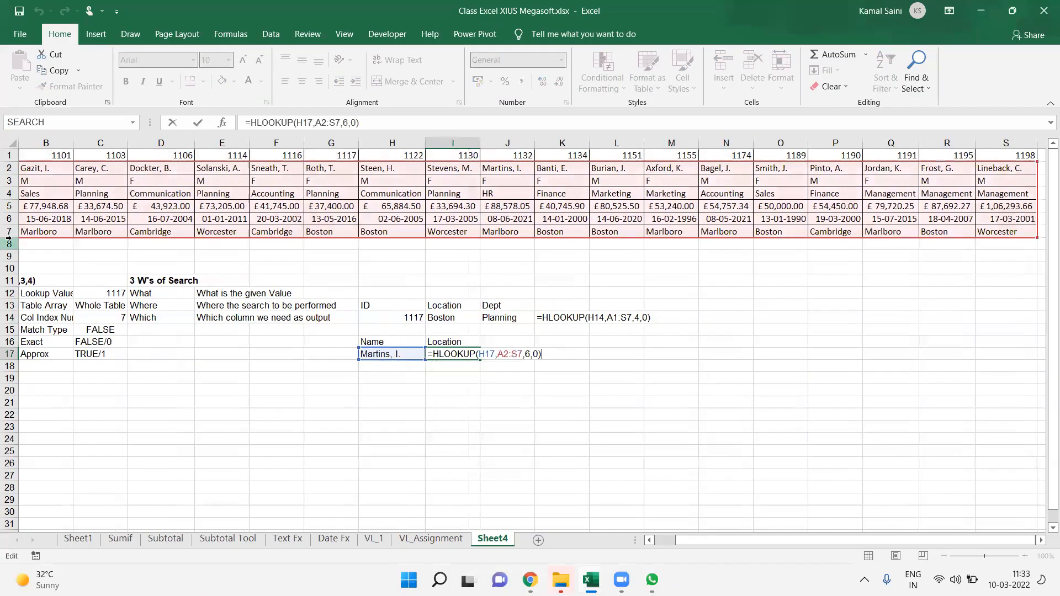
key(Tab)
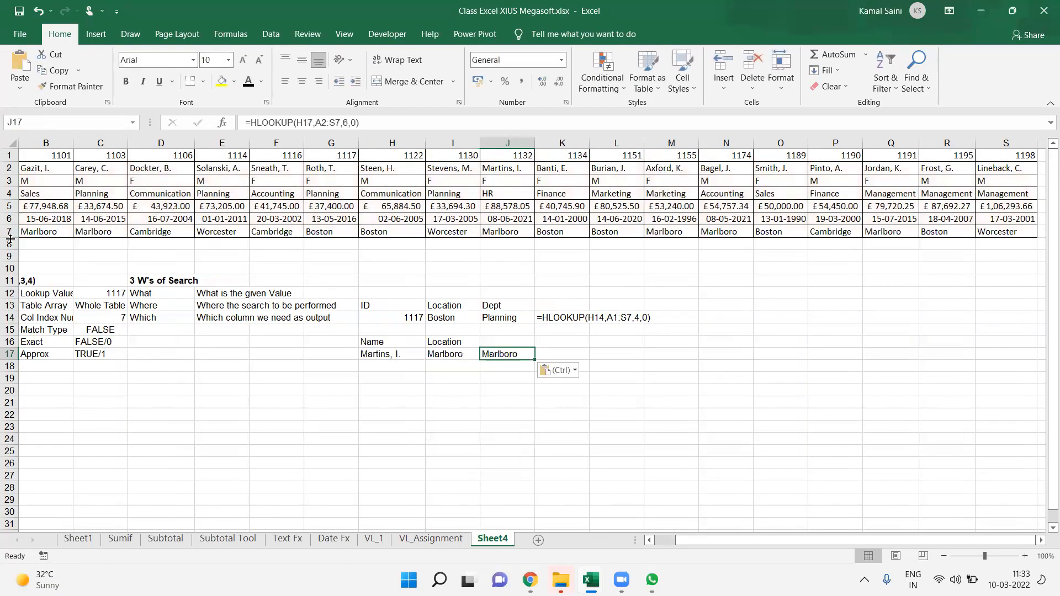
Set the row index of the J17 formula to 3 to return the employee's department.
key(F2)
key(Left)
key(Left)
key(Left)
key(Left)
text(3)
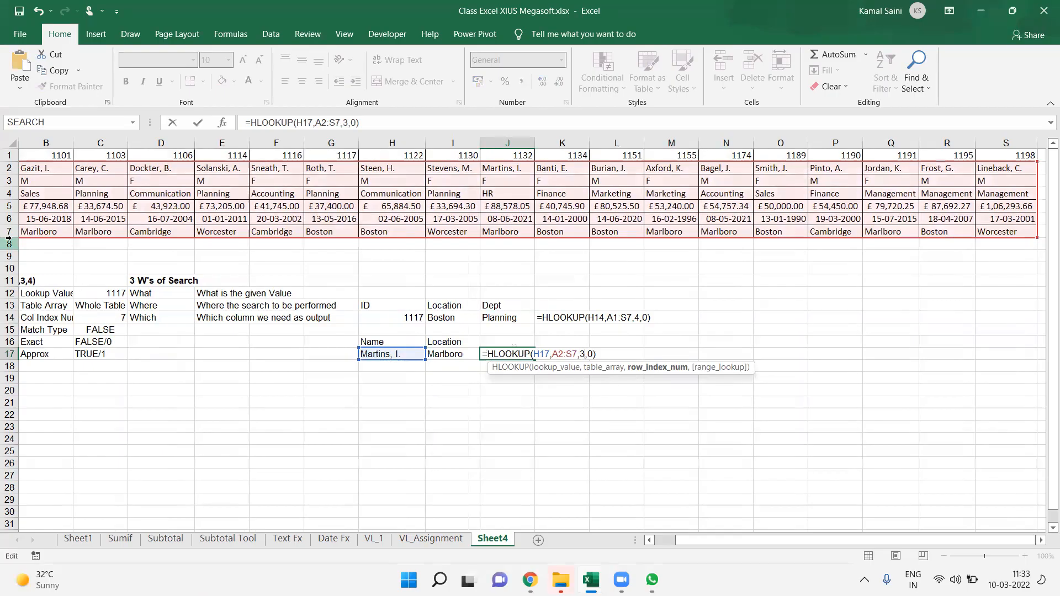
key(Return)
Add the headers Dept in J16 and ID in K16.
key(Up)
key(Up)
key(Right)
text(Dept)
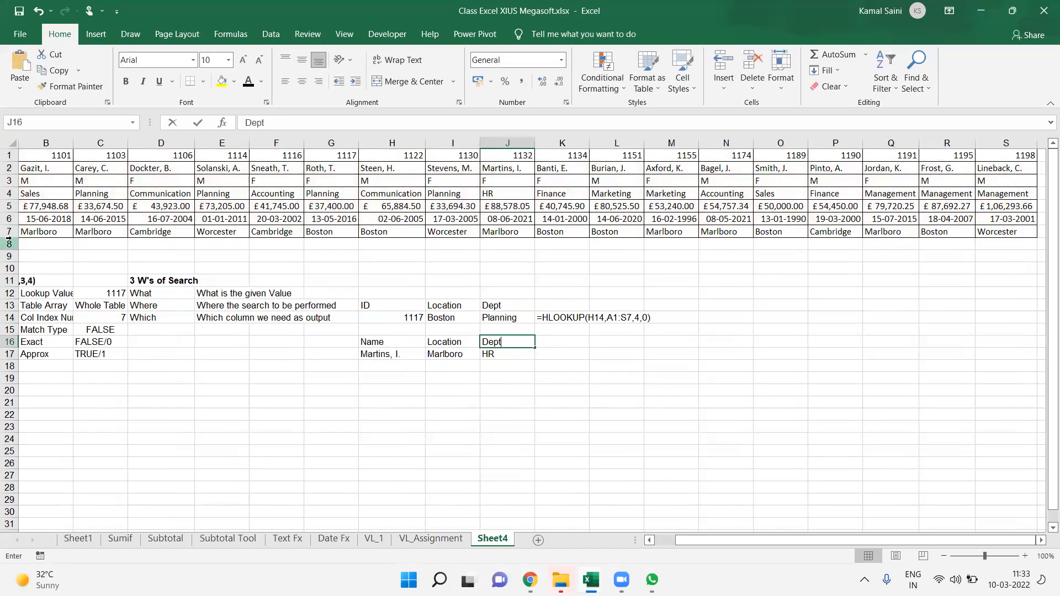
key(Tab)
text(ID)
key(Return)
Enter Not Possible in K17 under the ID header.
key(Right)
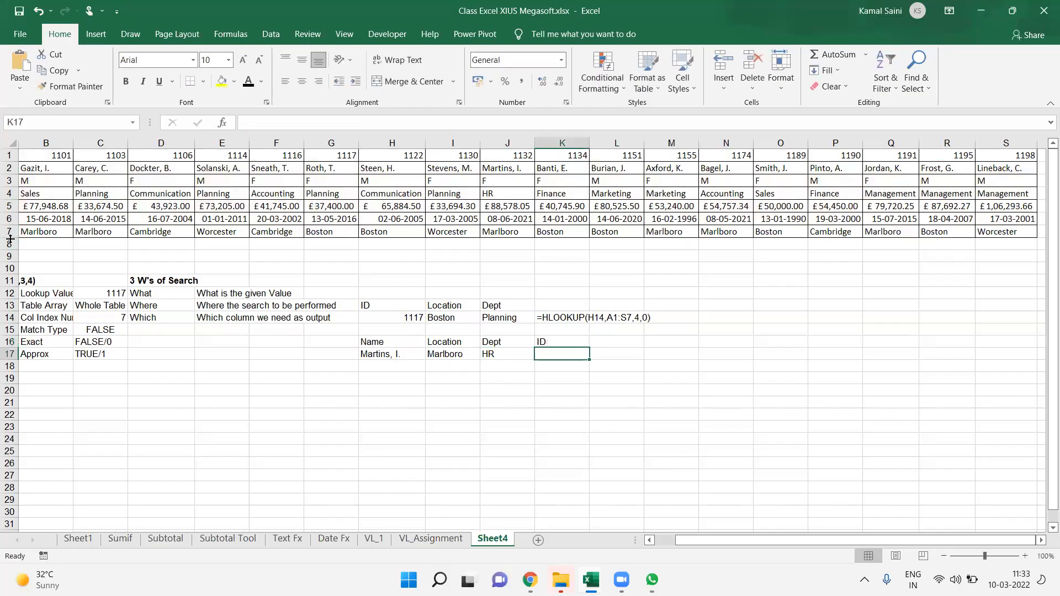
text(Not Possible)
key(Left)
Copy the two bold lookup rule notes in J15:J16 of VL_1 to H19 on Sheet4.
key(Down)
key(Left)
key(Left)
key(Down)
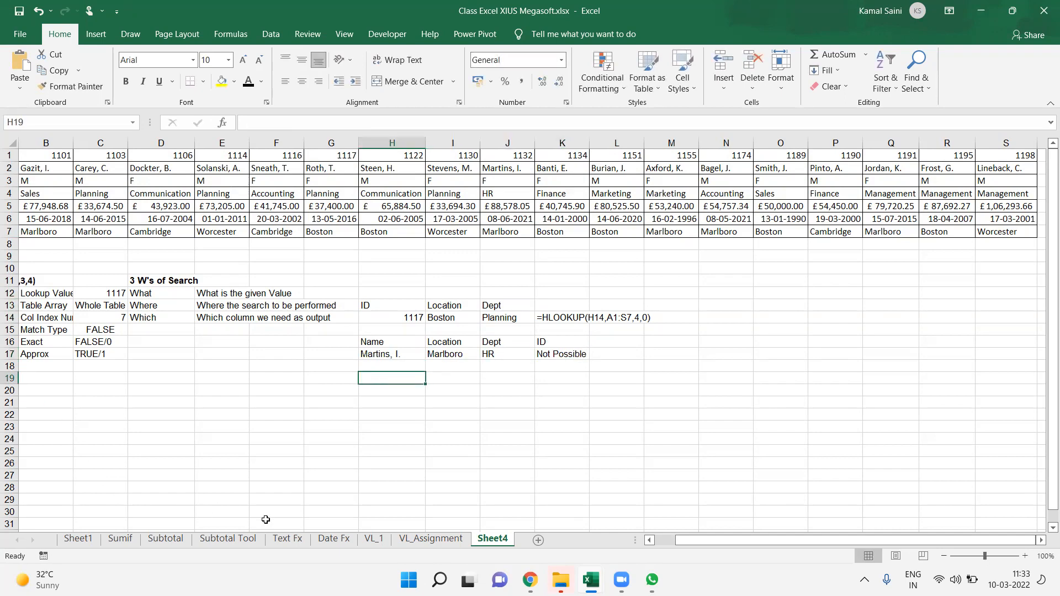
click(374, 538)
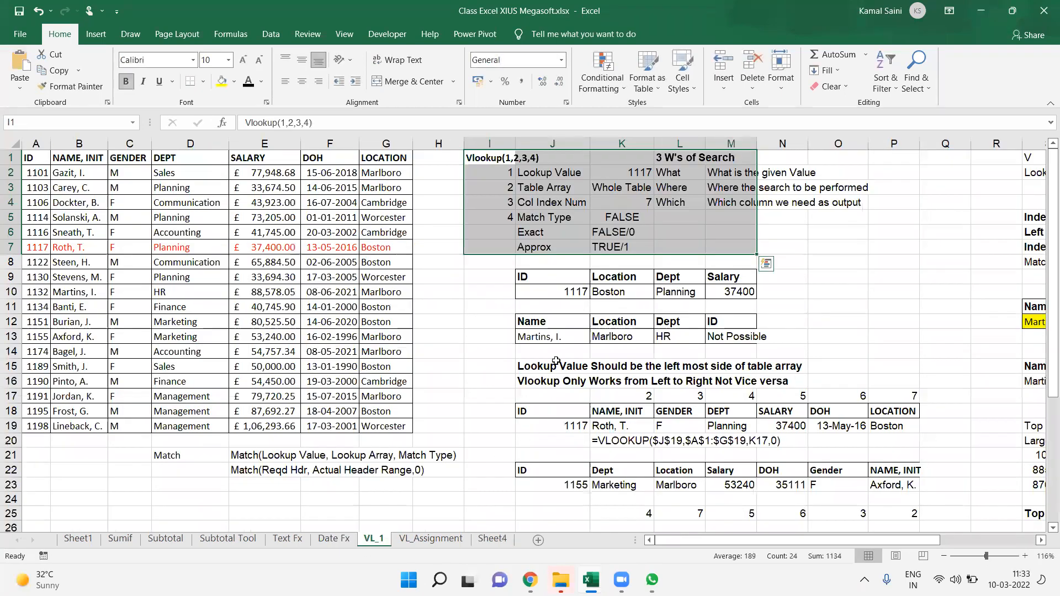
drag(552, 367, 552, 381)
key(ctrl+c)
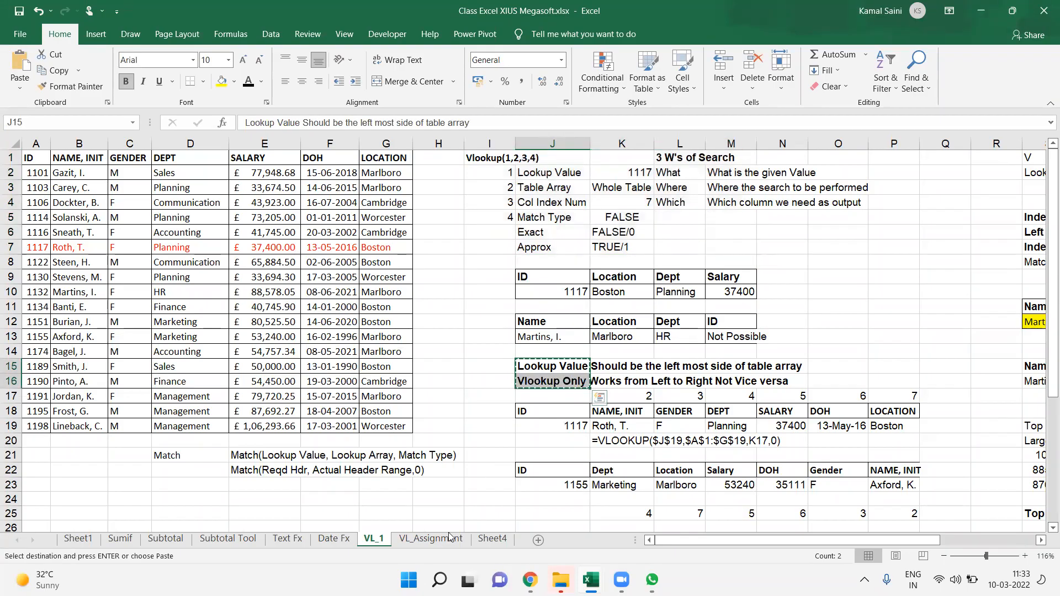
click(492, 538)
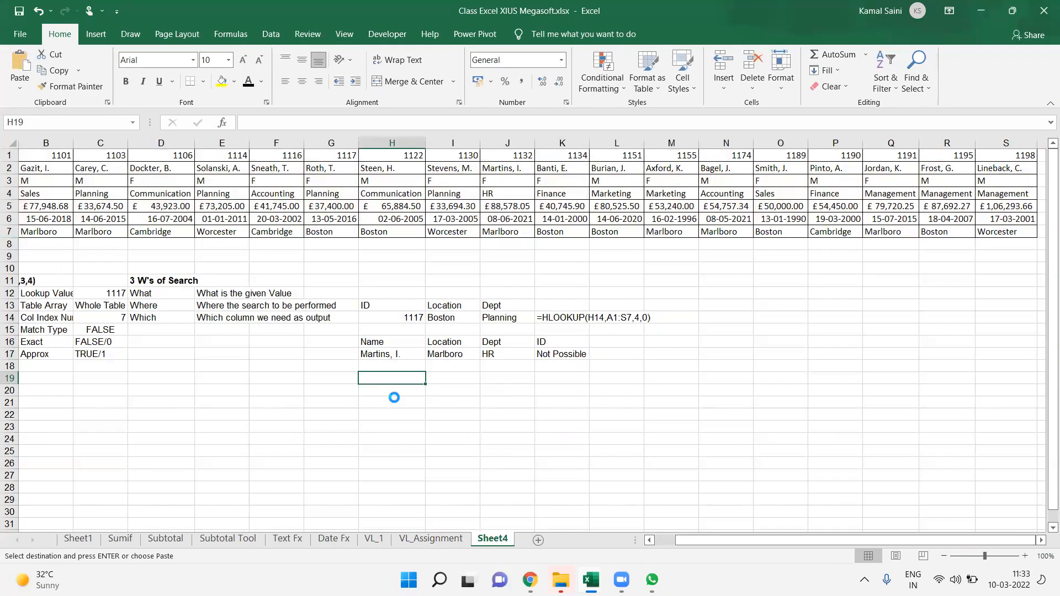
key(ctrl+v)
Reword the H19 note to "Lookup Value Should be the top most side of table array".
click(401, 378)
drag(375, 123, 360, 123)
key(BackSpace)
text(top)
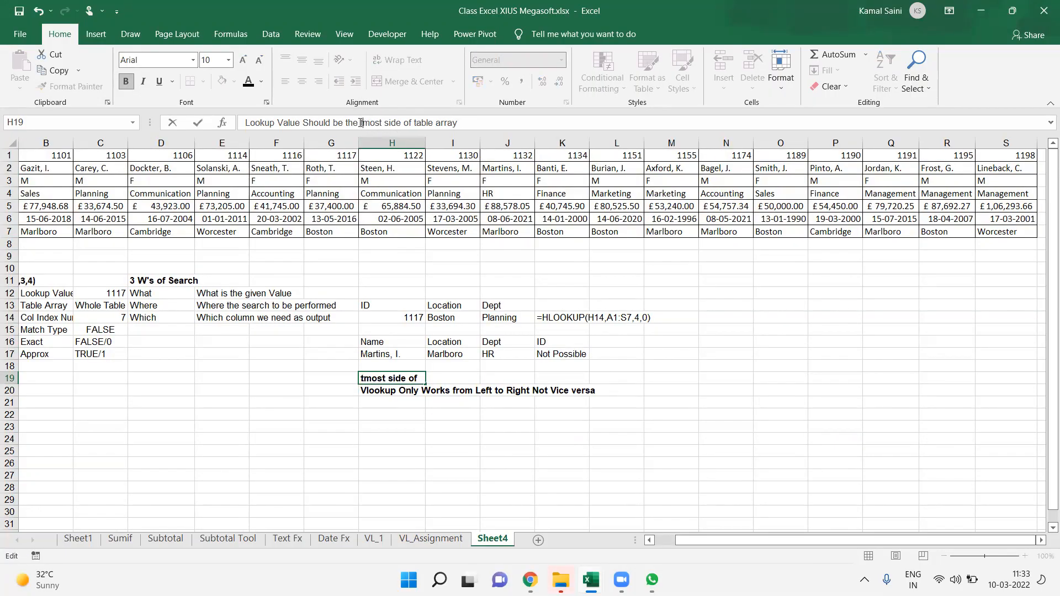
key(Return)
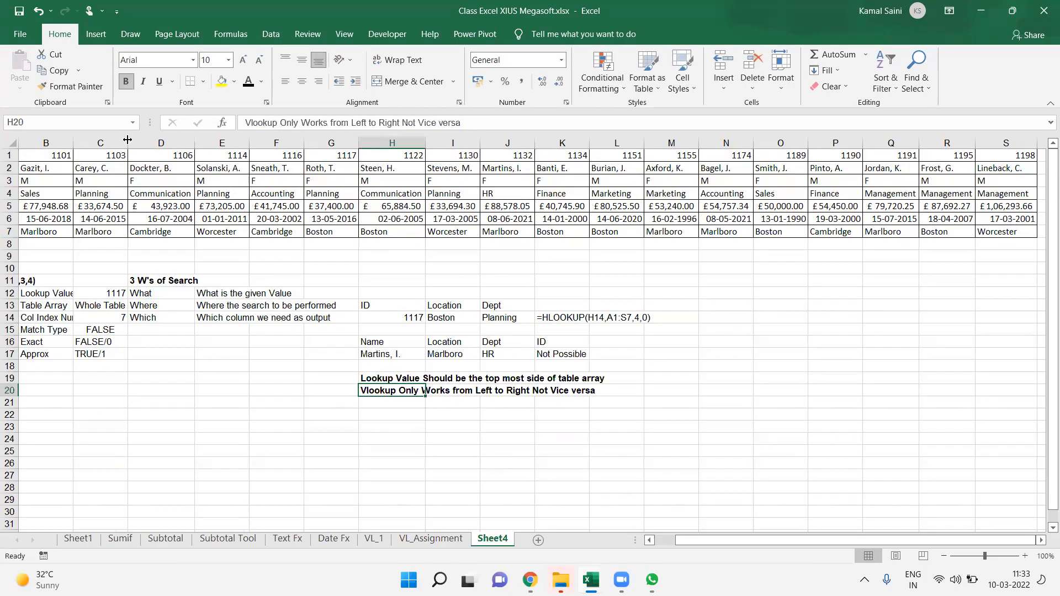
Reword the H20 note to say that Hlookup only works from Top to Bottom, Not Vice versa.
key(F2)
click(360, 389)
key(Delete)
text(H)
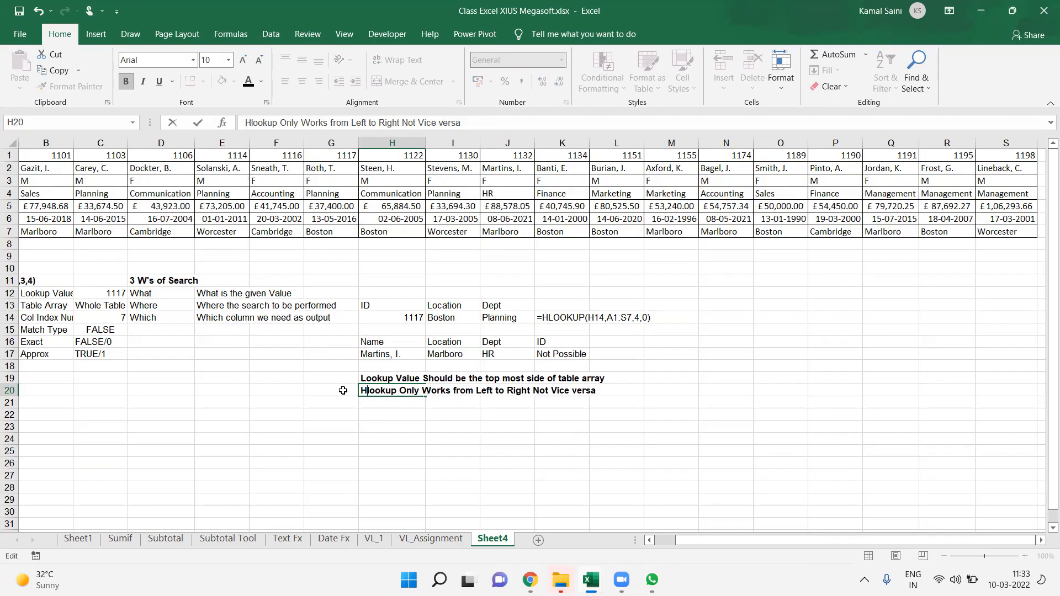
drag(475, 390, 530, 393)
text(Top to Bott)
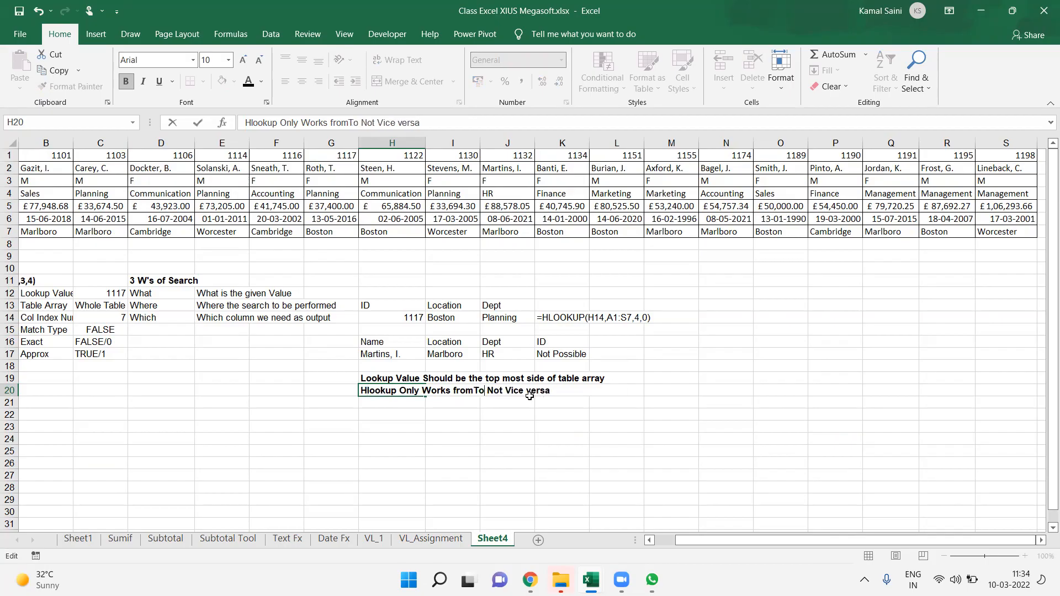
text(om)
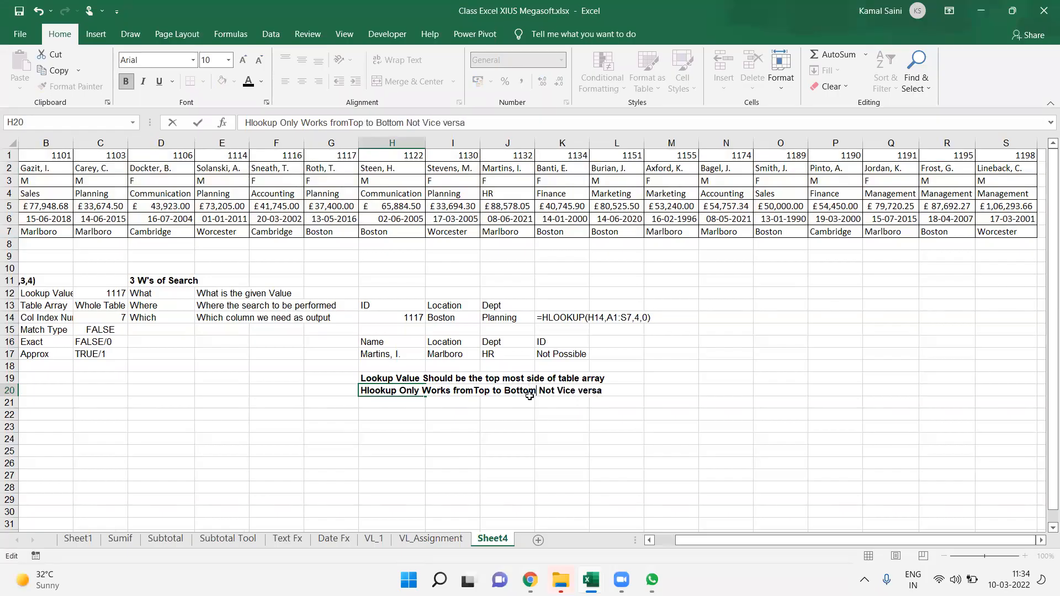
key(Return)
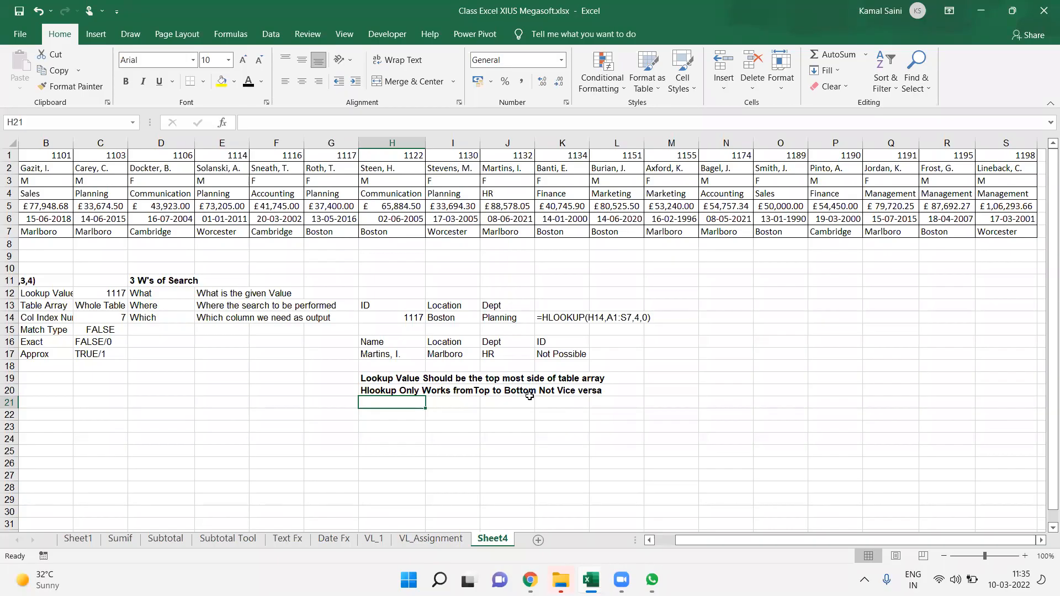
Copy the whole employee table from VL_1 and paste it transposed at A25 on Sheet4.
click(269, 231)
key(Home)
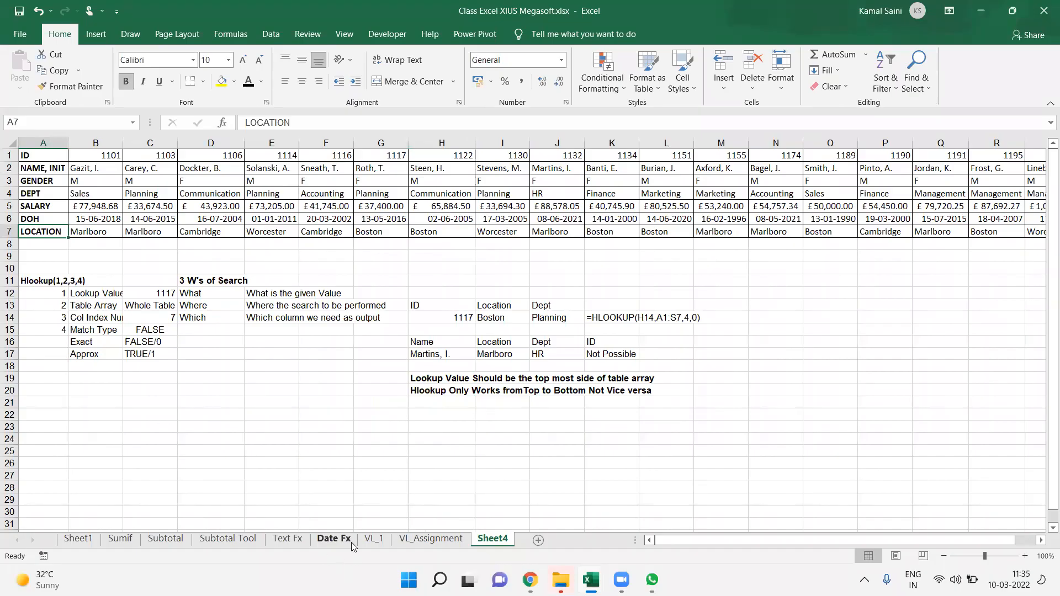
click(374, 539)
click(258, 337)
key(ctrl+a)
key(ctrl+c)
click(492, 538)
click(45, 294)
click(55, 451)
right_click(58, 452)
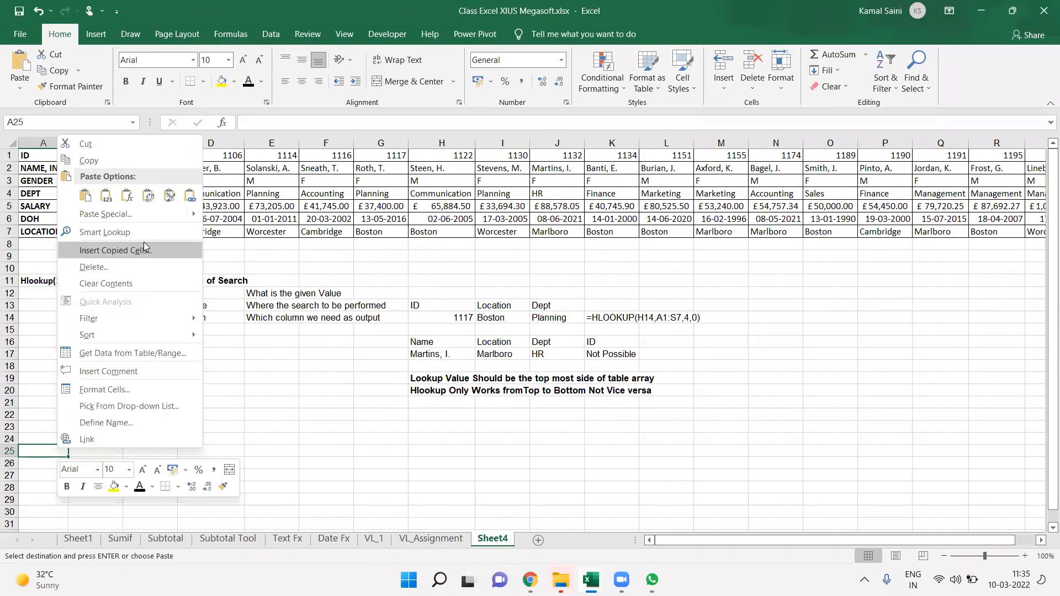
click(132, 215)
click(170, 285)
click(166, 309)
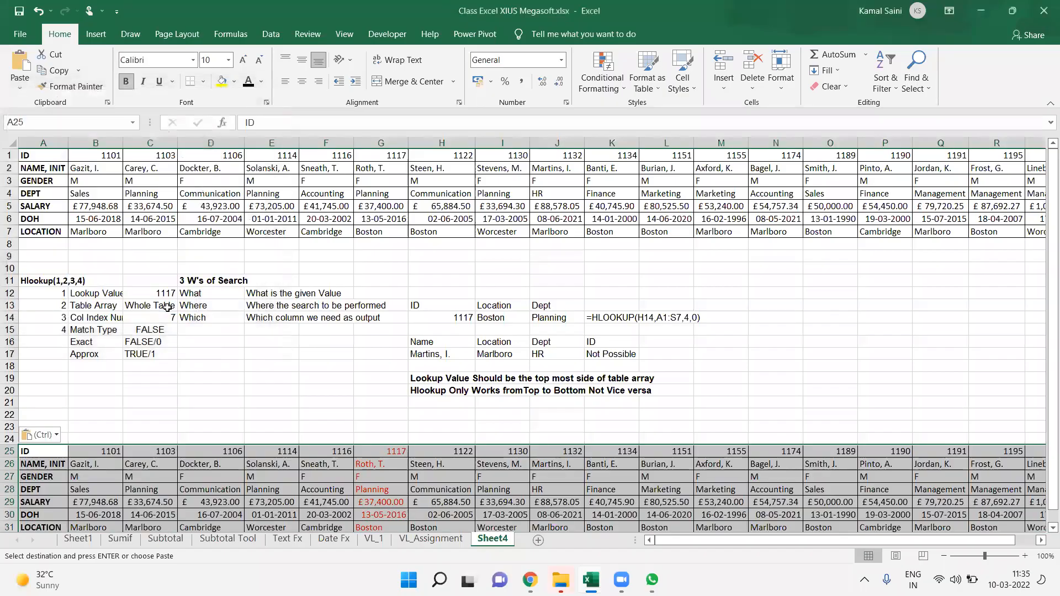